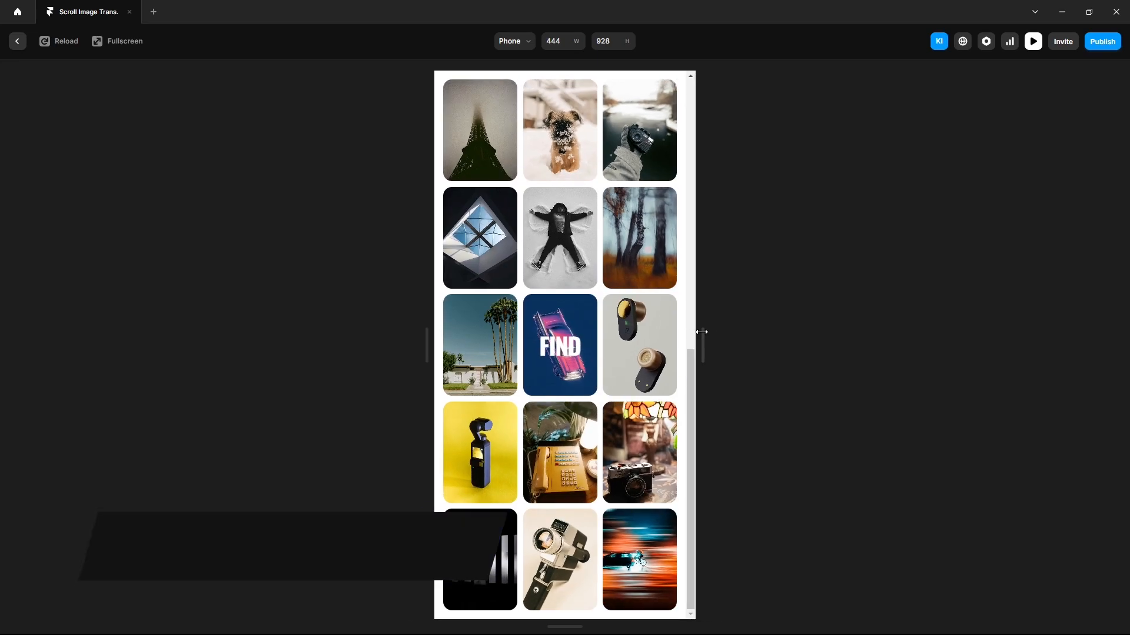
scroll(581, 346, "up", 5)
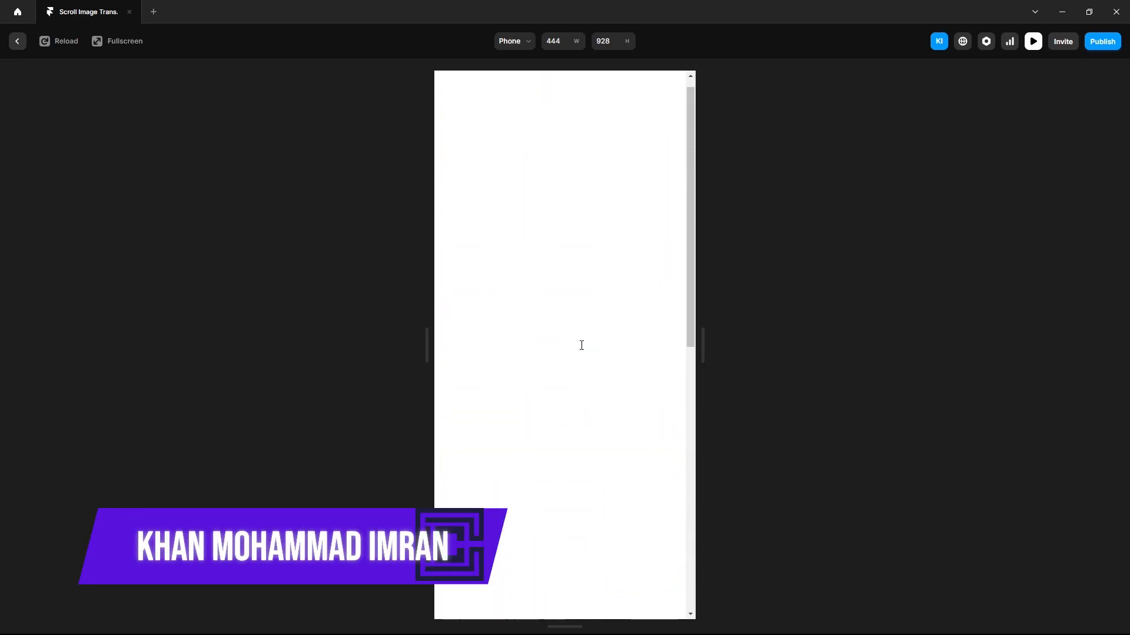
scroll(581, 345, "down", 5)
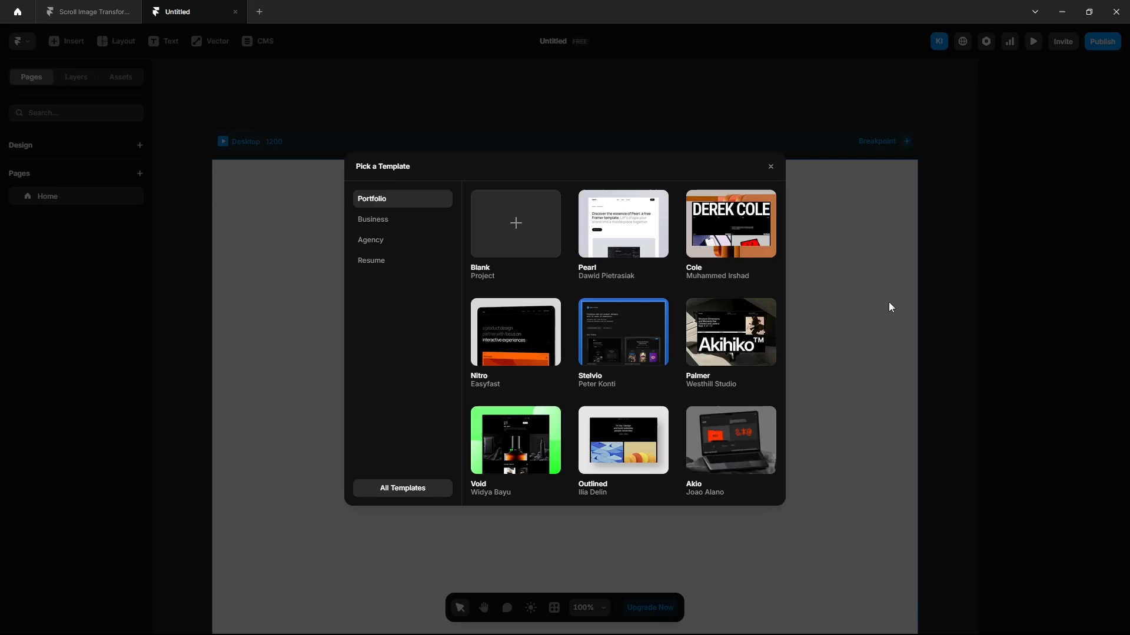
Dismiss the template picker and add a vertical stack layout to the Desktop breakpoint.
left_click(770, 167)
left_click(76, 77)
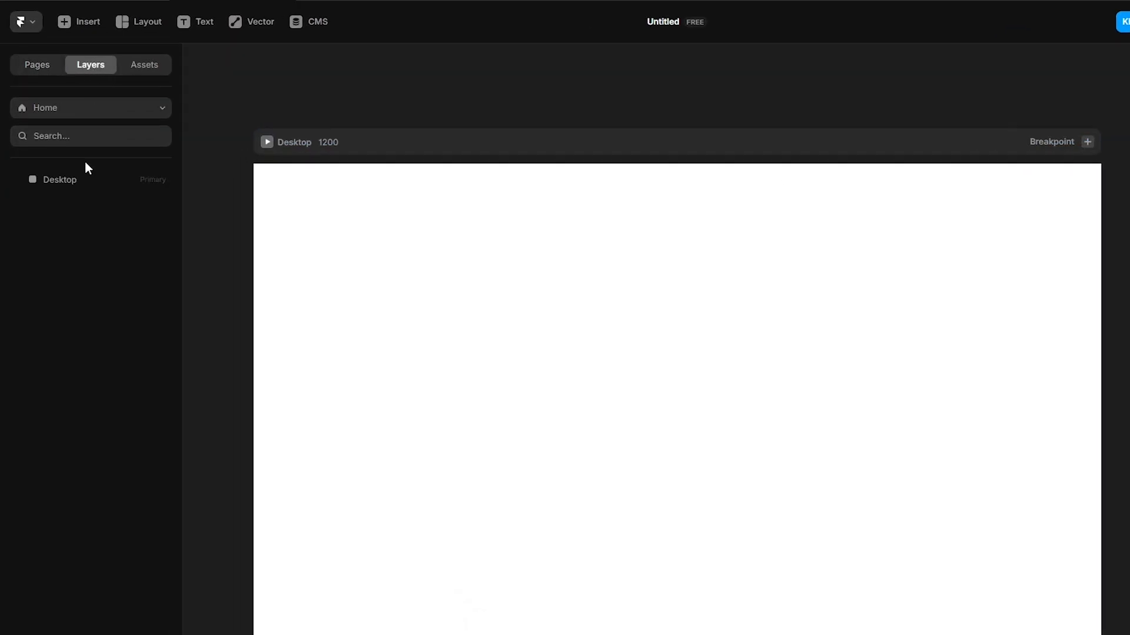
left_click(81, 181)
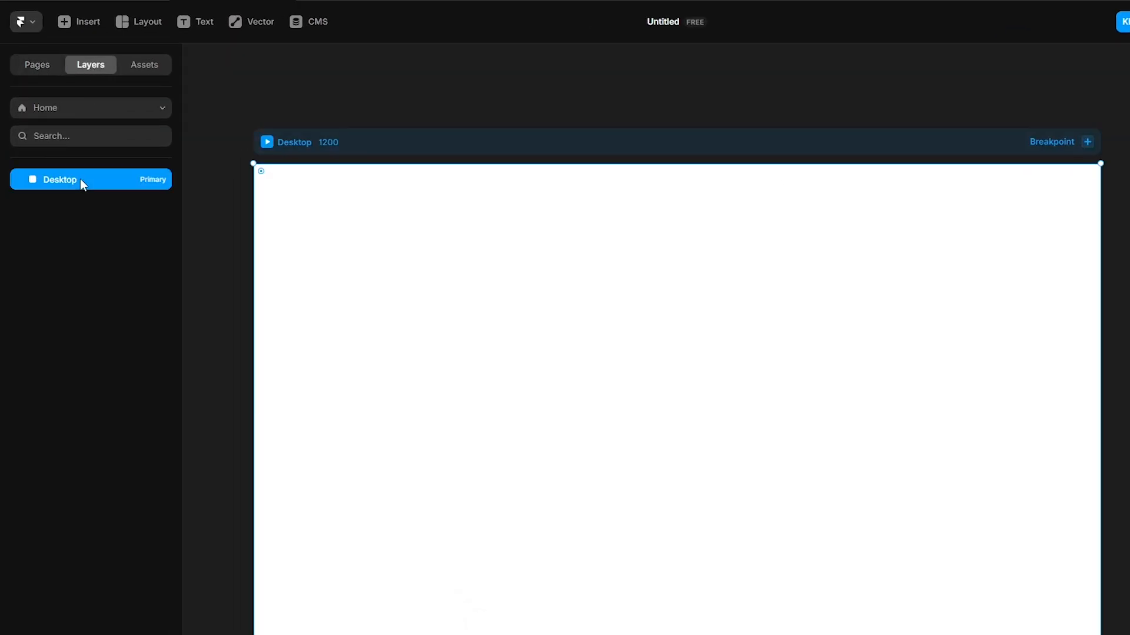
left_click(982, 263)
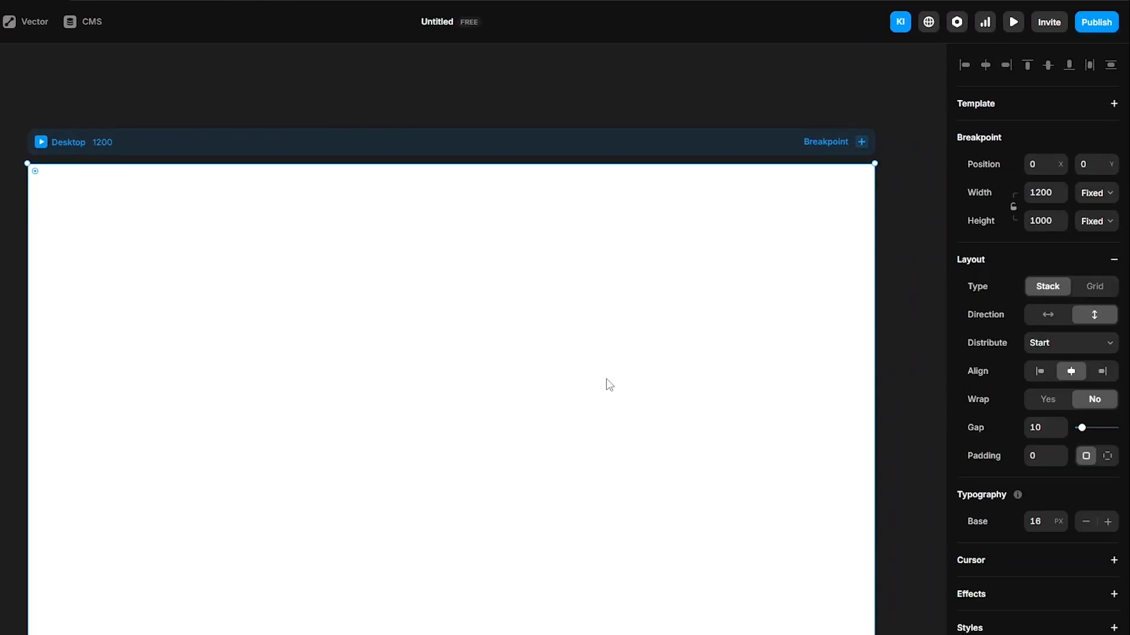
scroll(476, 442, "down", 1)
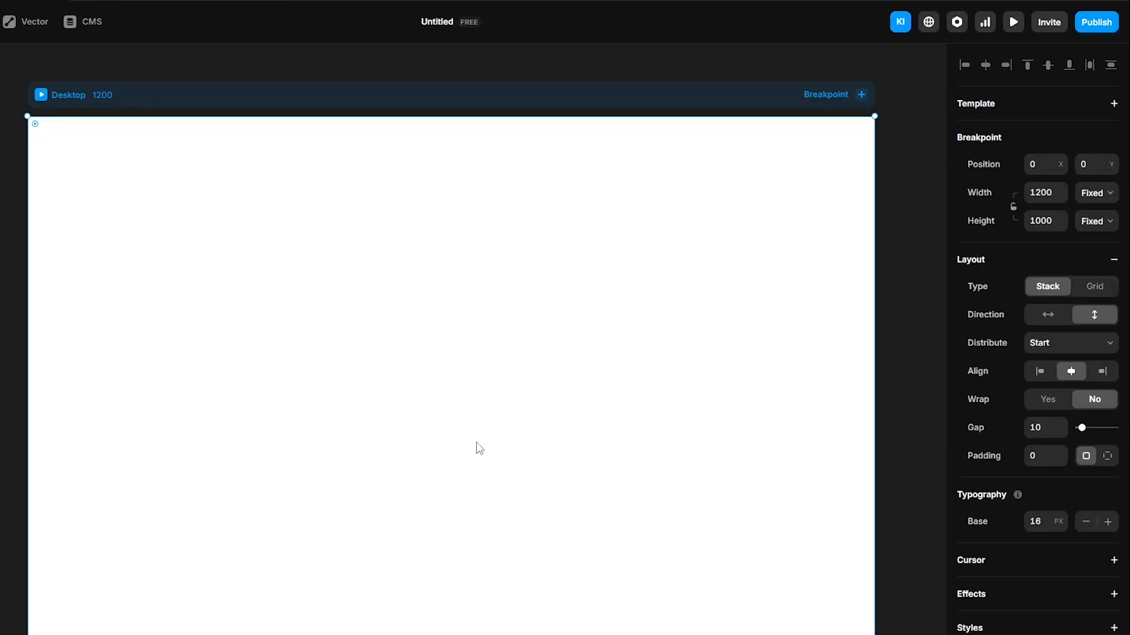
Draw a frame inside Desktop, set its width to Fill and height to Viewport at 100vh, and add a stack layout to it.
left_click_drag(291, 167, 836, 509)
left_click(1097, 262)
left_click(1092, 315)
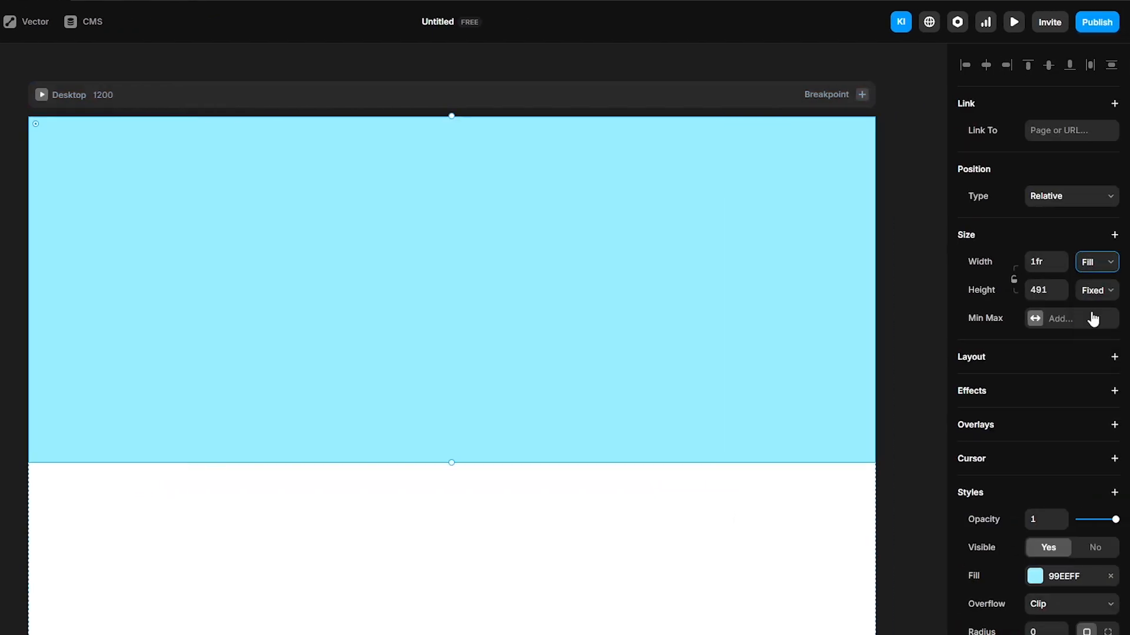
left_click(1096, 291)
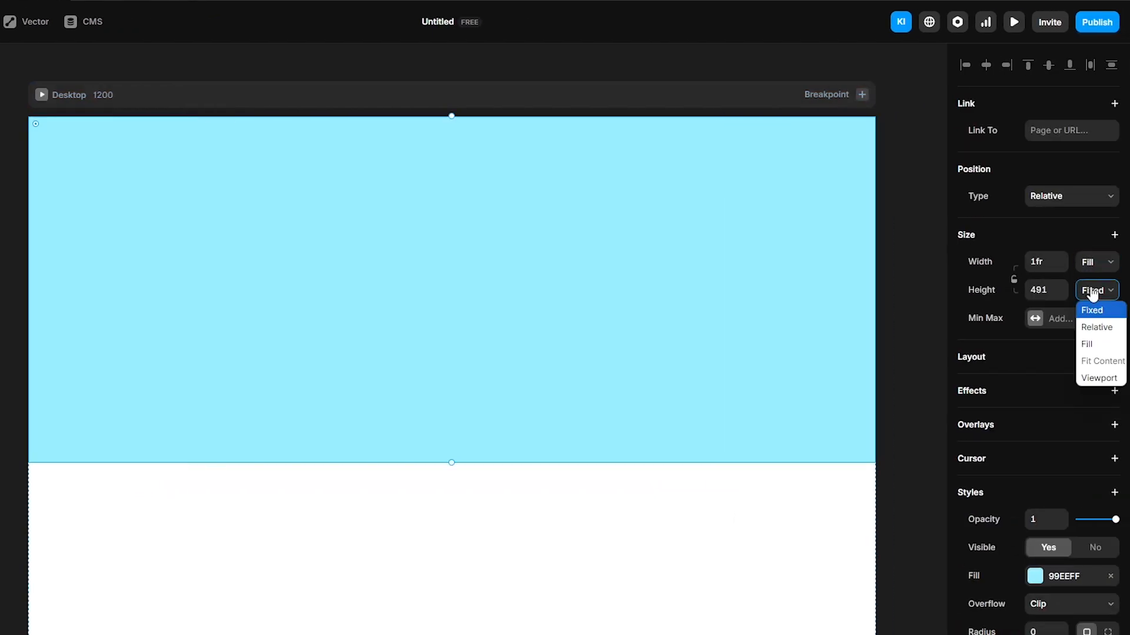
left_click(1099, 379)
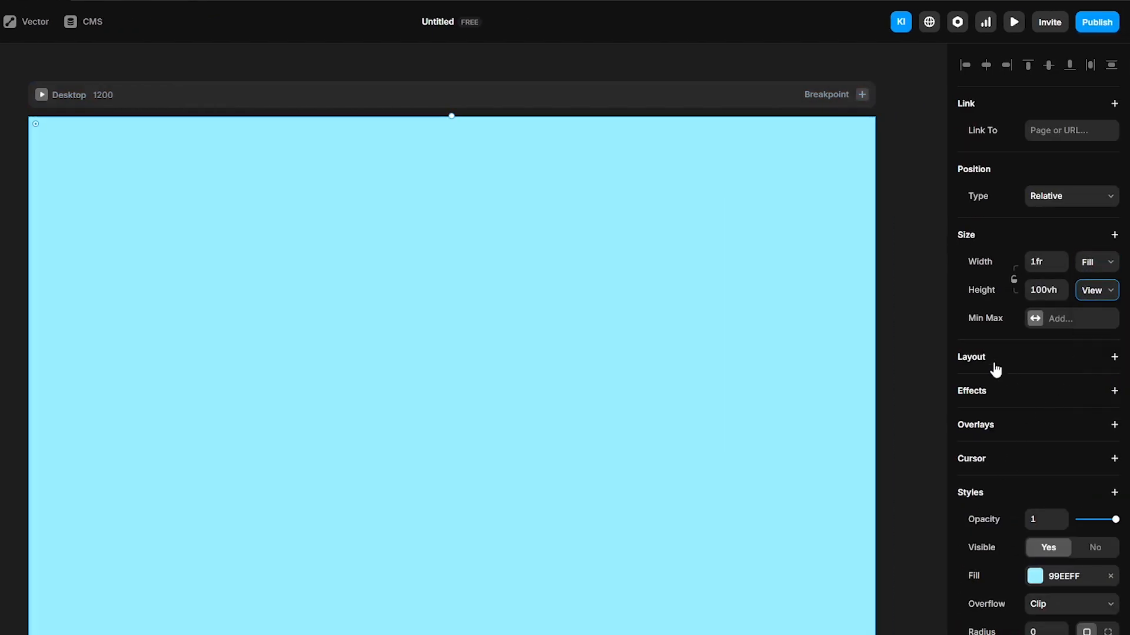
left_click(974, 360)
Set the Desktop breakpoint's height to Fit Content.
left_click(76, 182)
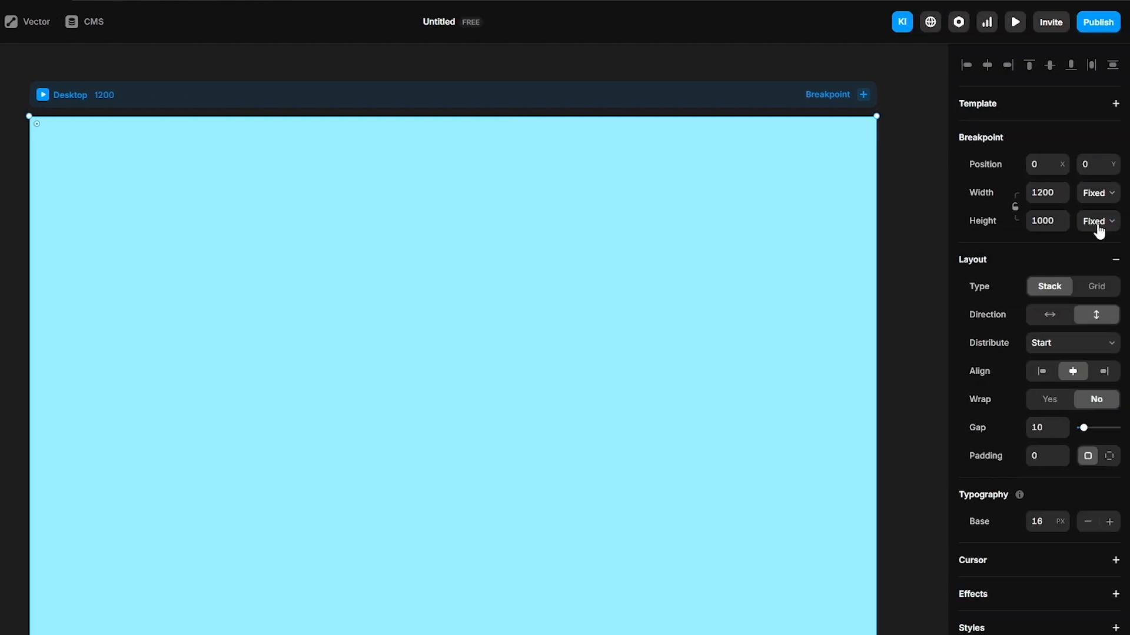
left_click(1098, 222)
left_click(1099, 290)
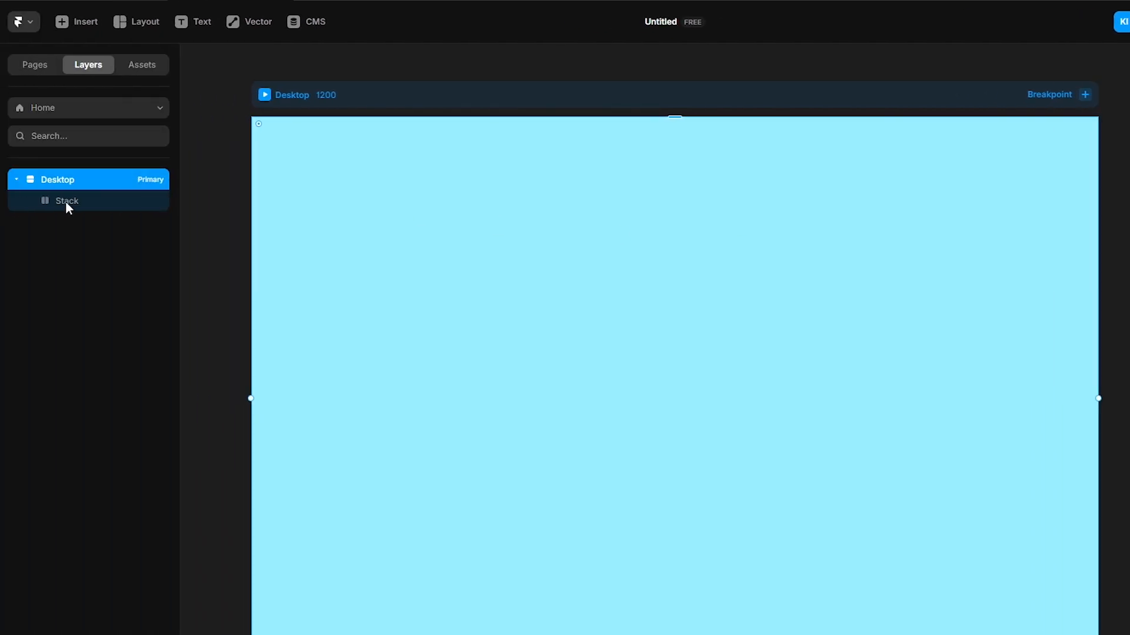
Rename the stack inside Desktop to "All images" and change its layout to a grid with 5 columns and 3 rows.
double_click(67, 200)
type("All content")
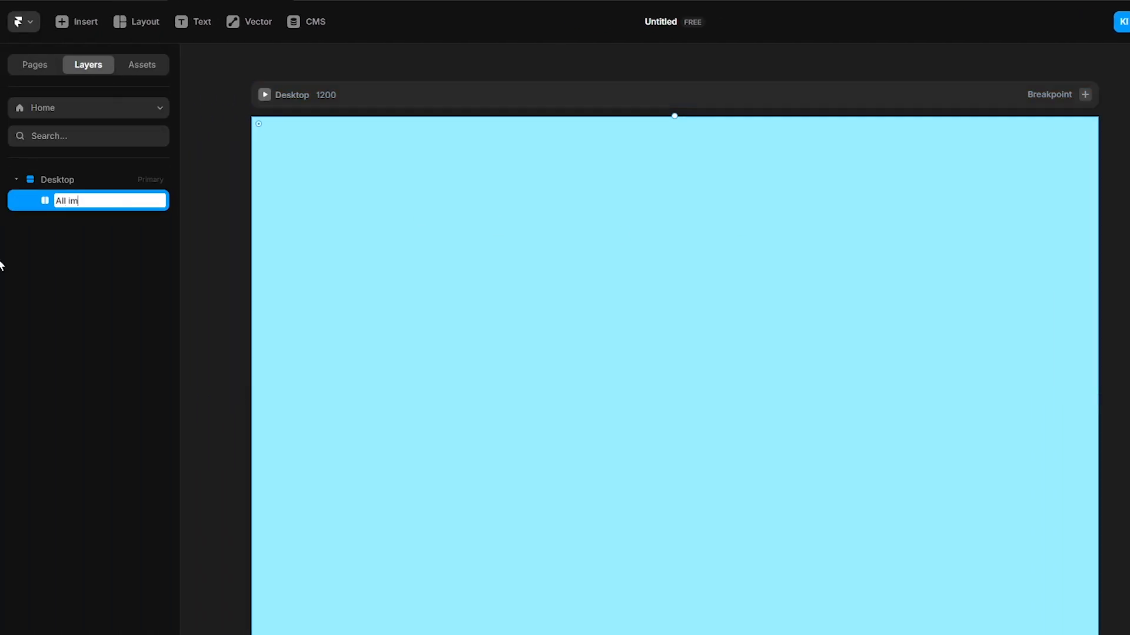
left_click(1097, 388)
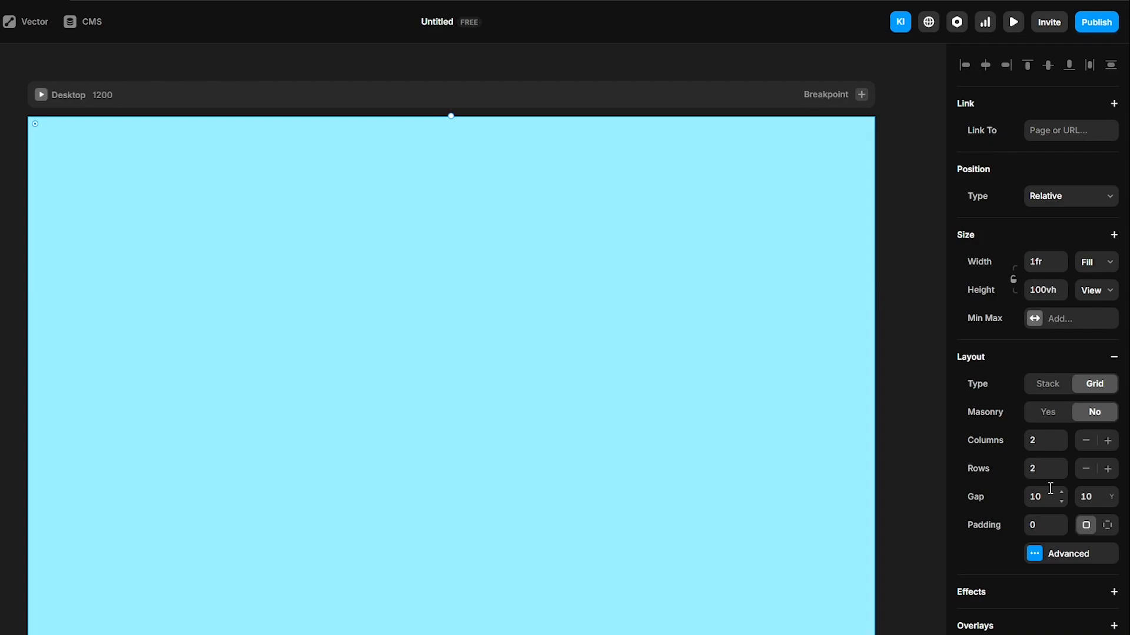
left_click(1036, 449)
left_click(1051, 470)
Draw a frame in the grid's first cell with fill sizing and radius 15, and duplicate it until all 15 cells are occupied.
key("f")
left_click_drag(46, 134, 173, 290)
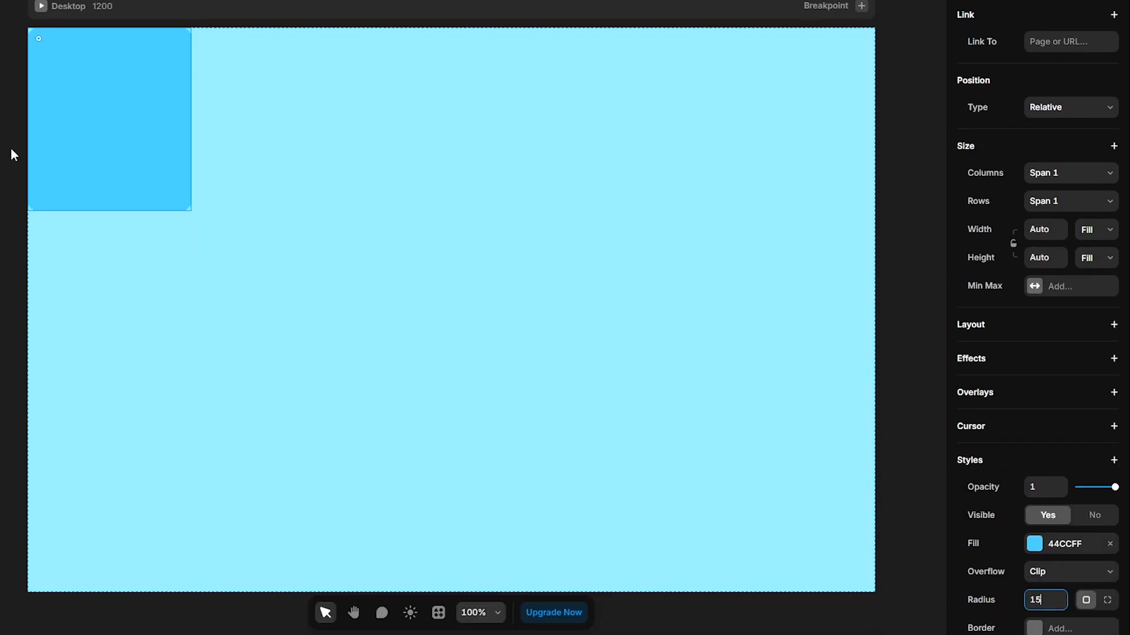
key("ctrl+d")
key("ctrl+d")
key("ctrl+d")
key("ctrl+d")
key("ctrl+d")
key("ctrl+d")
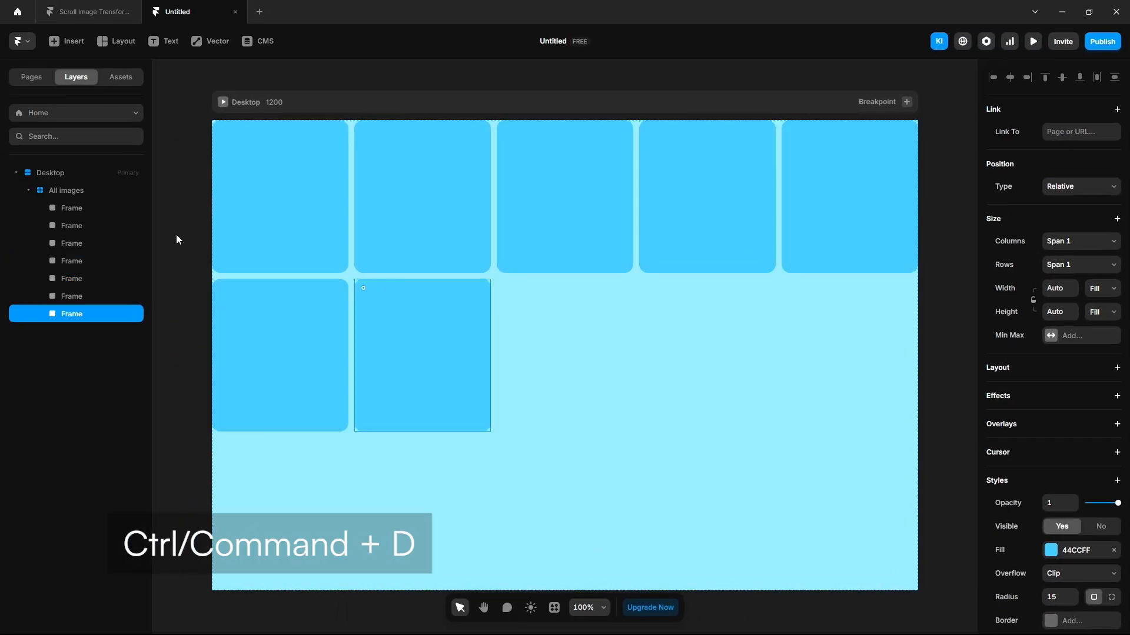
key("ctrl+d")
key("ctrl+d")
key("ctrl+d")
key("ctrl+d")
key("ctrl+d")
key("ctrl+d")
key("ctrl+d")
key("ctrl+d")
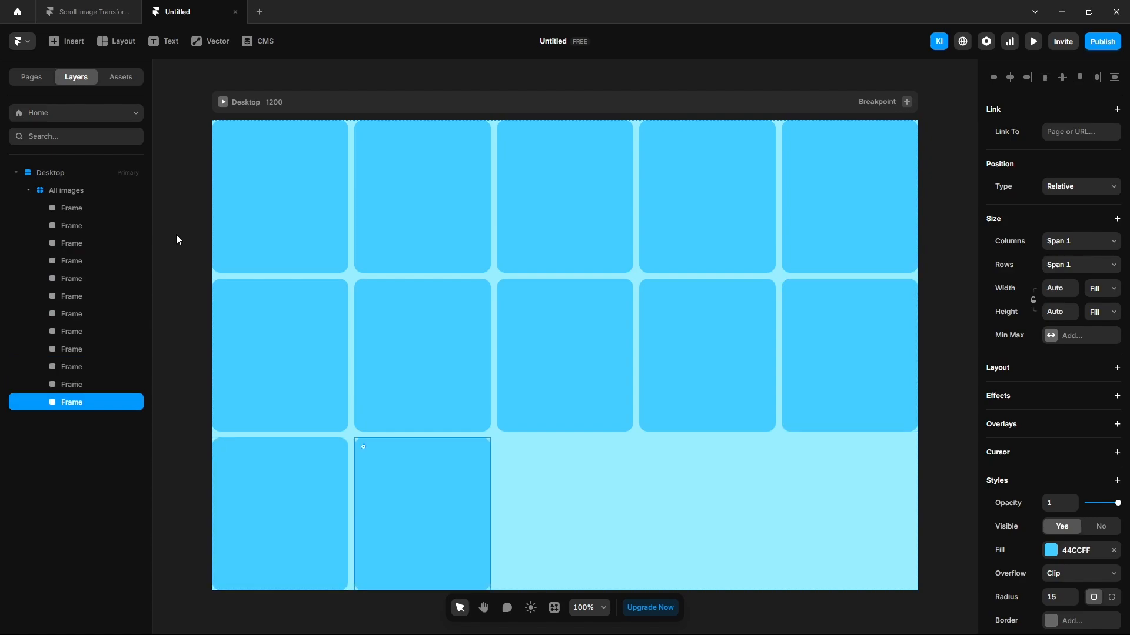
Change the first grid frame's fill to an image and add the foggy Eiffel Tower photo.
left_click(271, 225)
left_click(1072, 558)
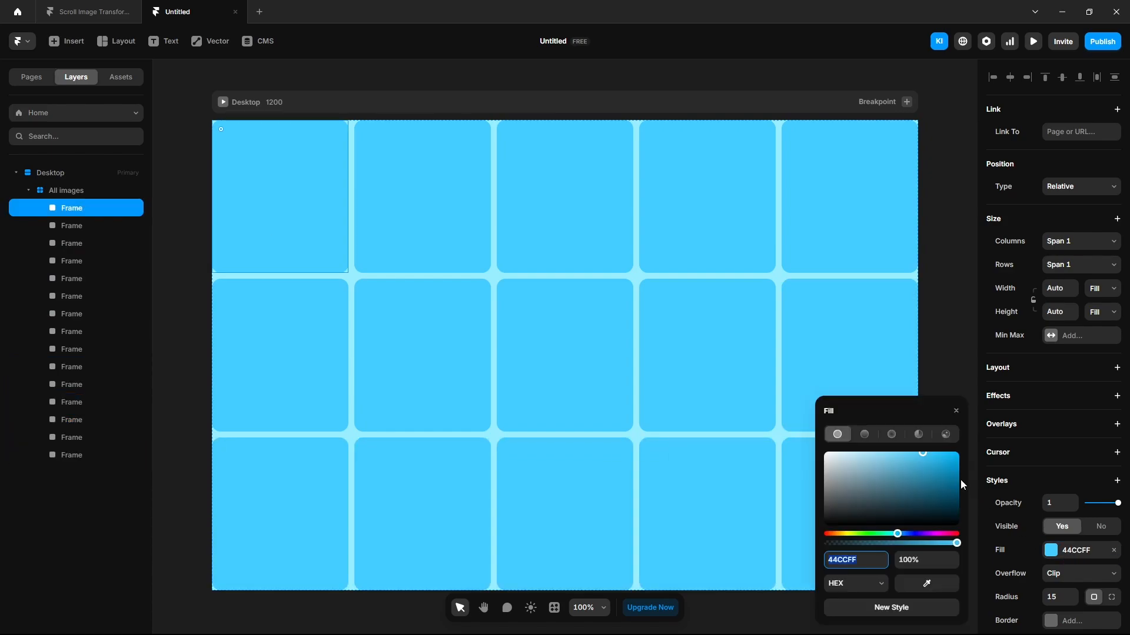
left_click(948, 437)
left_click(892, 457)
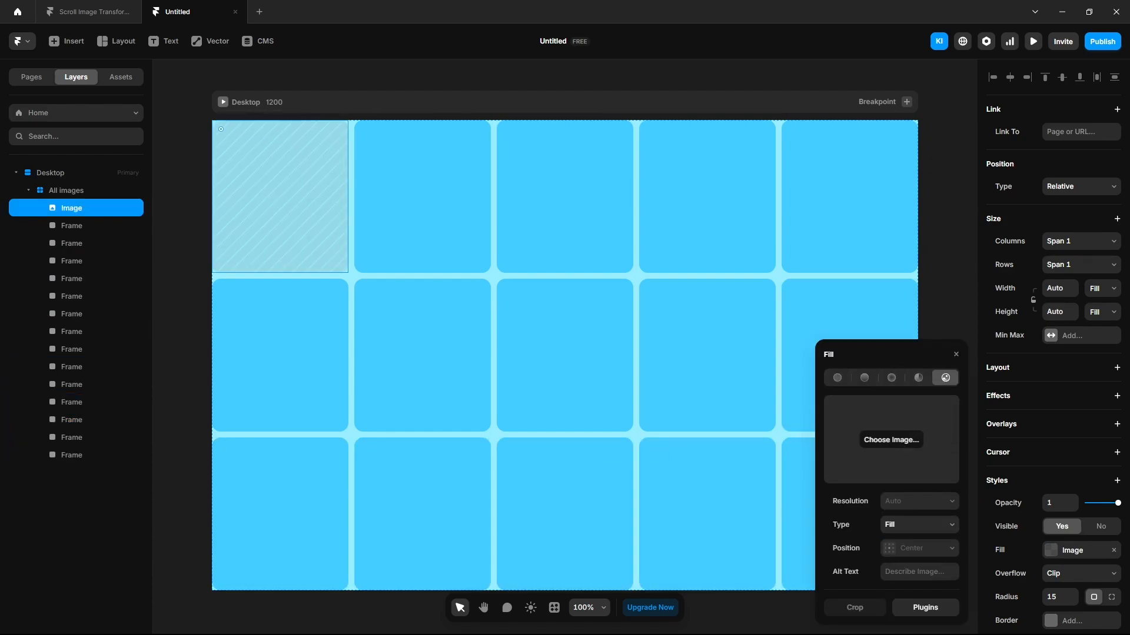
left_click_drag(1063, 340, 937, 444)
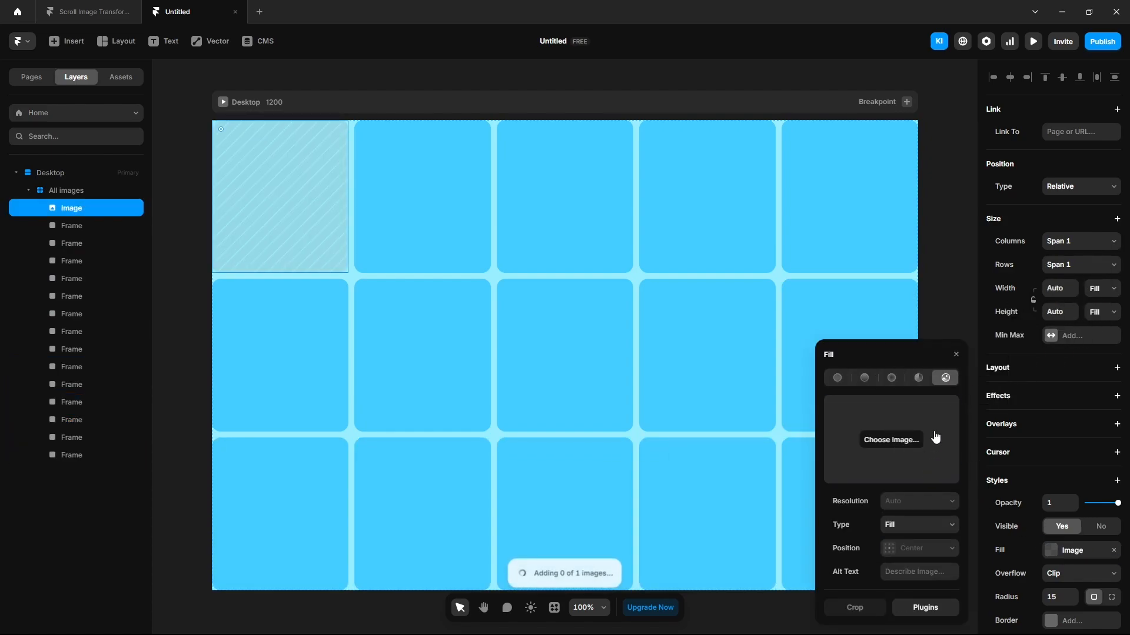
Switch the second grid frame to an image fill and add the photo of the dog in the snow.
left_click(444, 225)
left_click(946, 377)
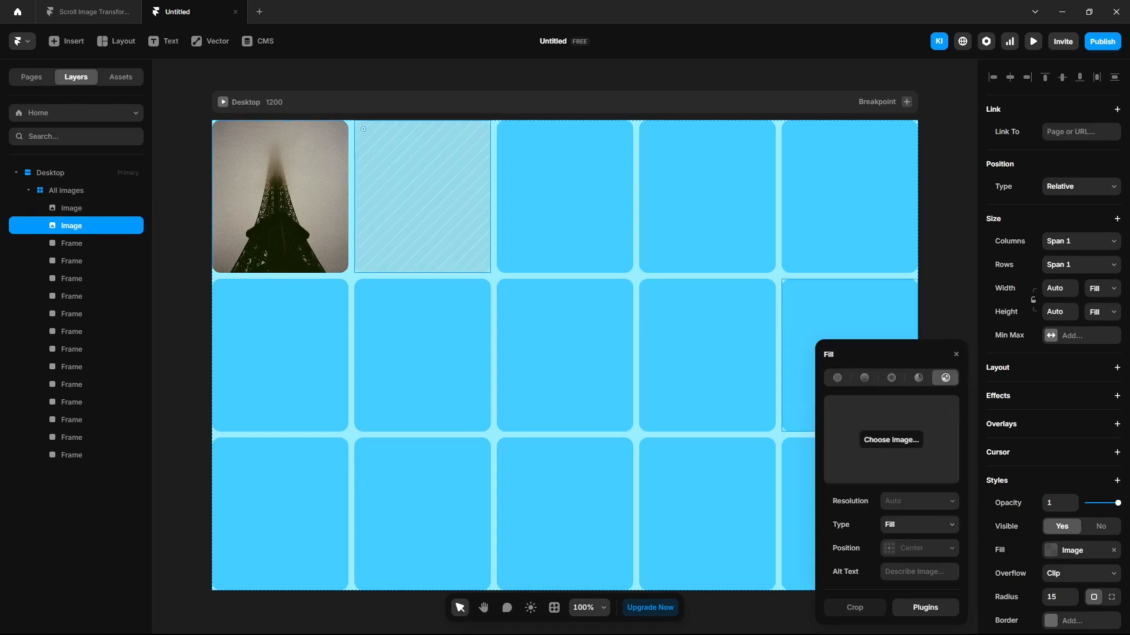
left_click_drag(1099, 291, 894, 459)
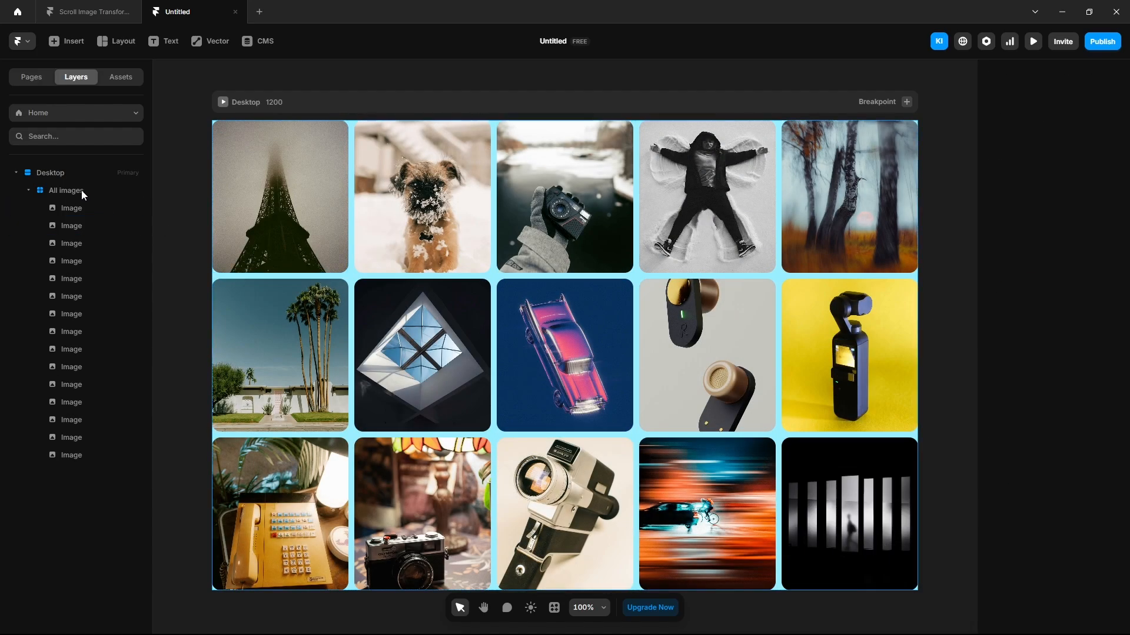
Remove the All images grid's background fill and set its padding to 15.
left_click(77, 192)
scroll(1067, 464, "down", 3)
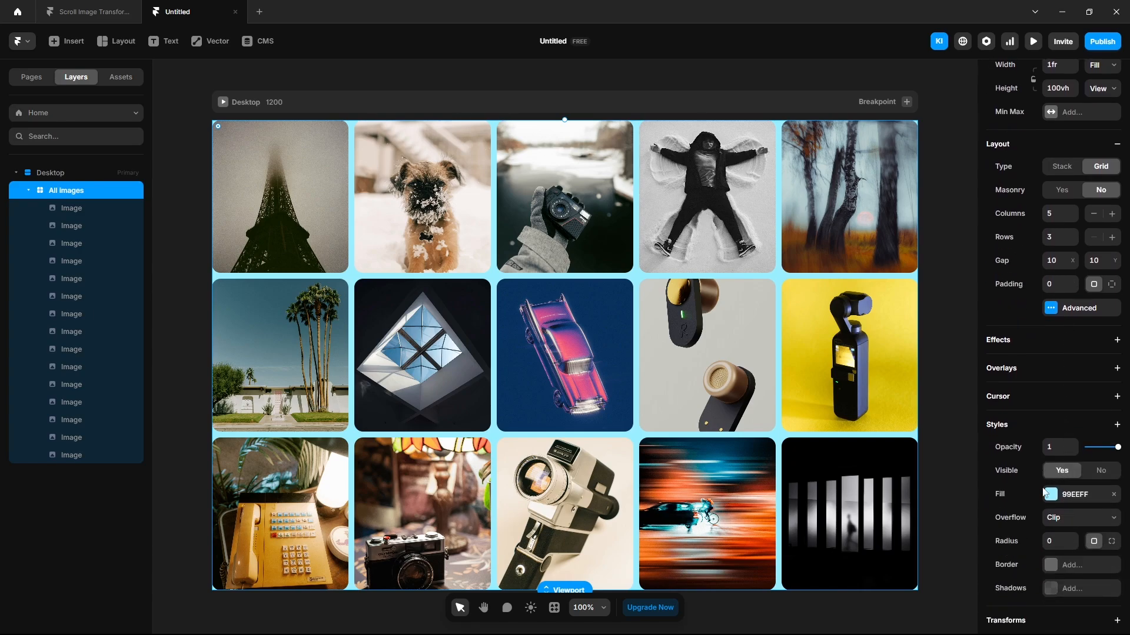
left_click(1114, 496)
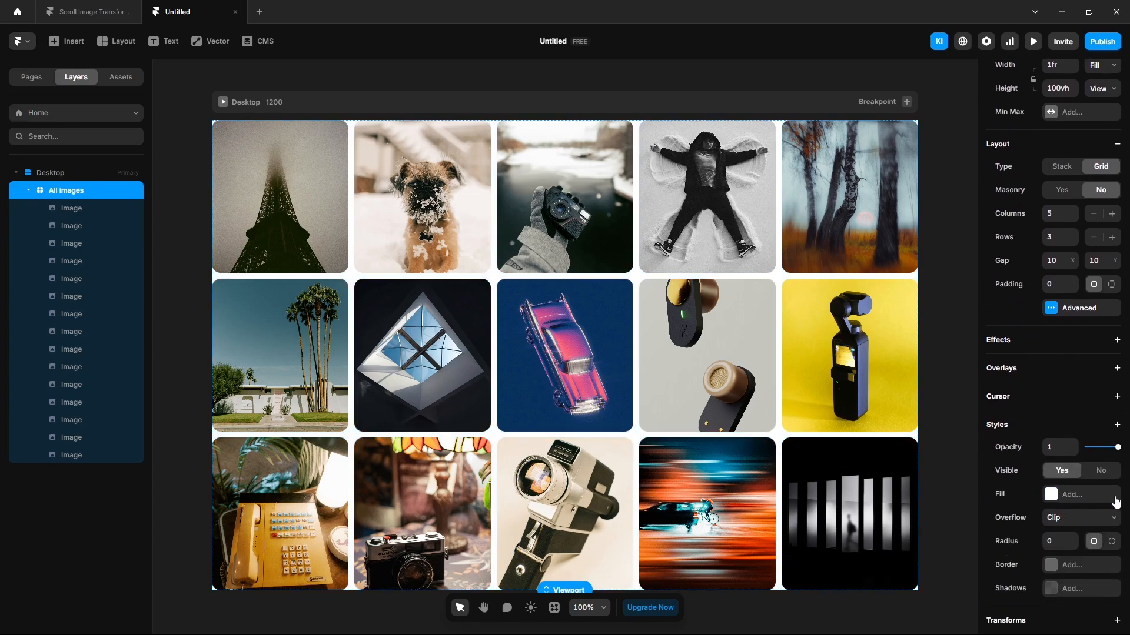
left_click(1055, 286)
type("15")
key("Return")
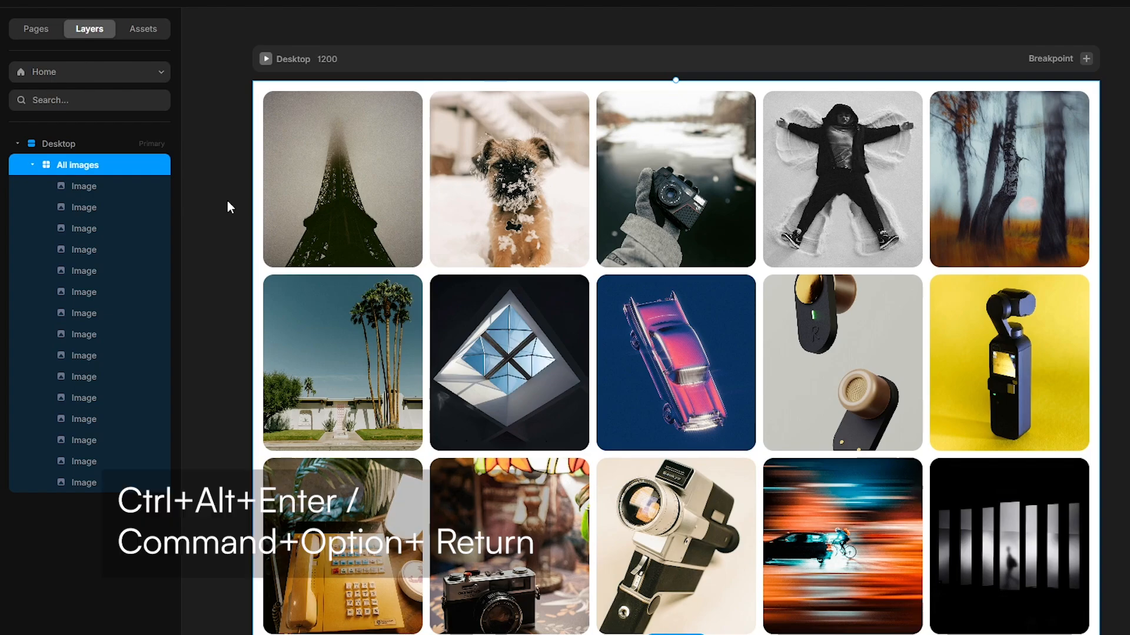
Wrap the All images grid in a new stack and rename that stack to "Container".
key("ctrl+alt+Return")
key("ctrl+r")
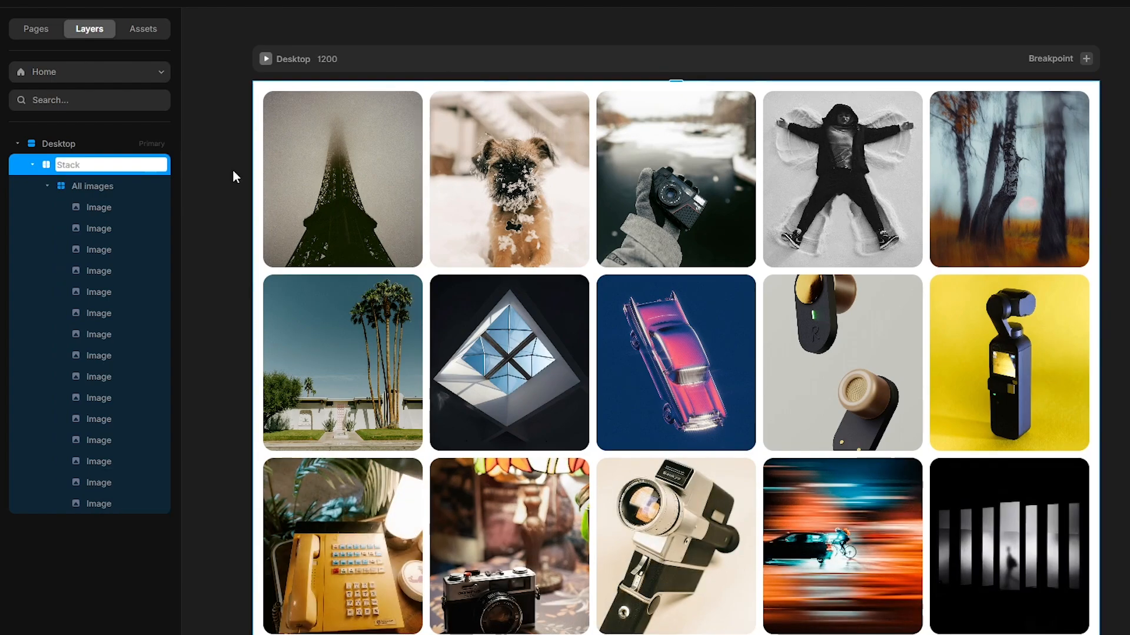
type("Container")
key("Return")
Change the Container stack's position type to Sticky and deselect it.
left_click(1070, 160)
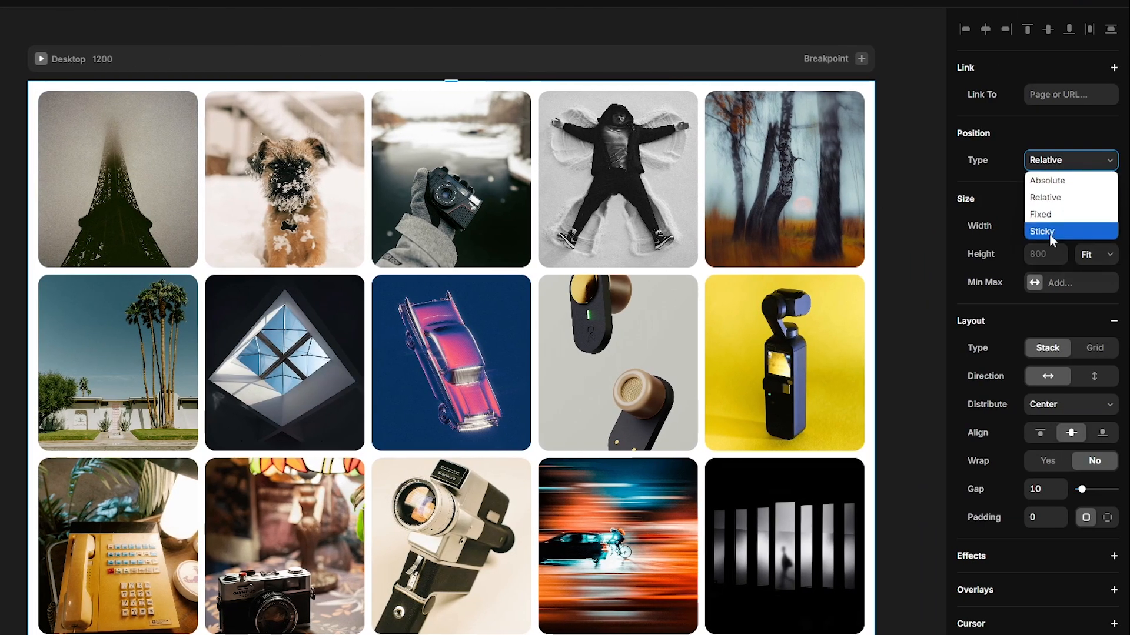
left_click(1050, 233)
left_click(242, 33)
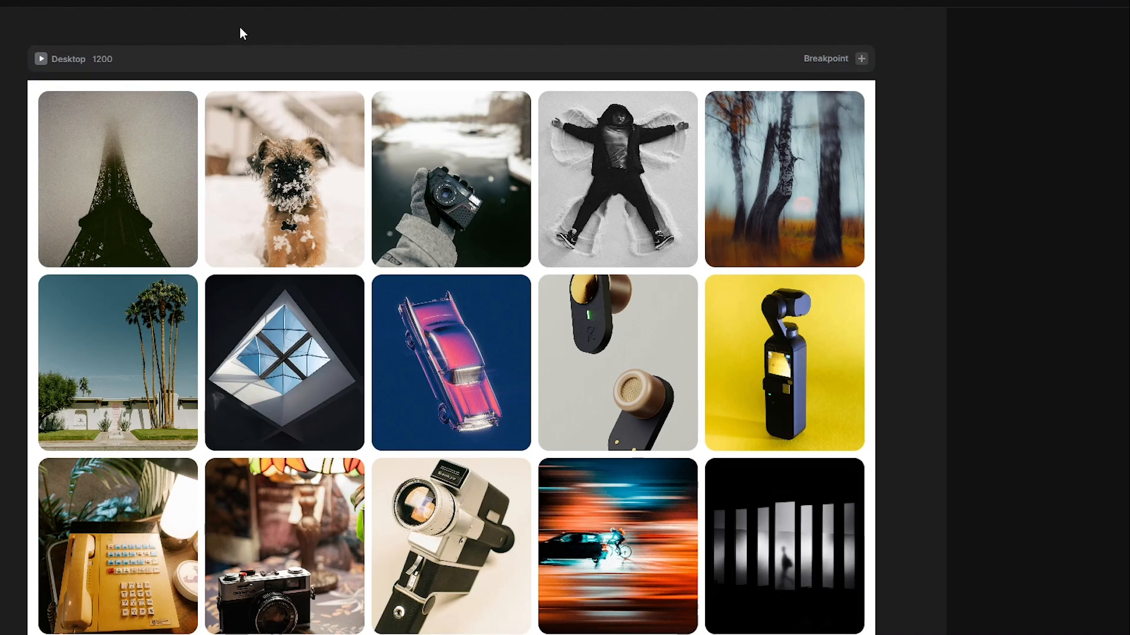
Draw a new frame on the canvas and move it out of the grid to directly above Container within Desktop.
key("f")
left_click_drag(159, 84, 656, 262)
left_click_drag(86, 258, 90, 184)
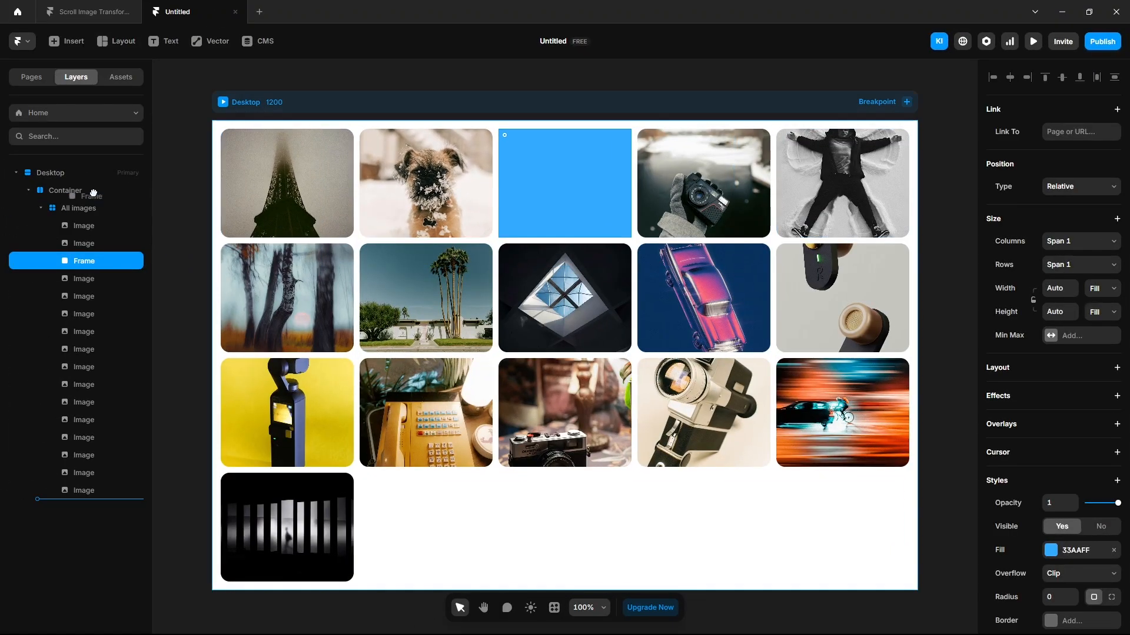
Set the new frame's width to Fill and its height to Viewport at 100vh.
left_click(1102, 241)
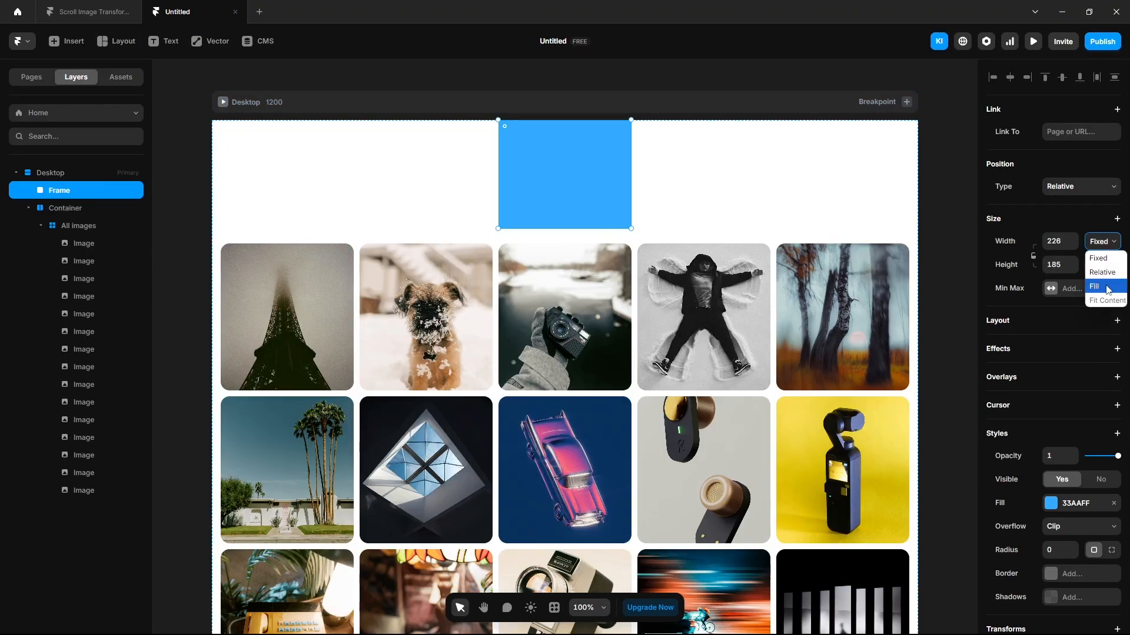
left_click(1107, 288)
left_click(1102, 264)
left_click(1104, 336)
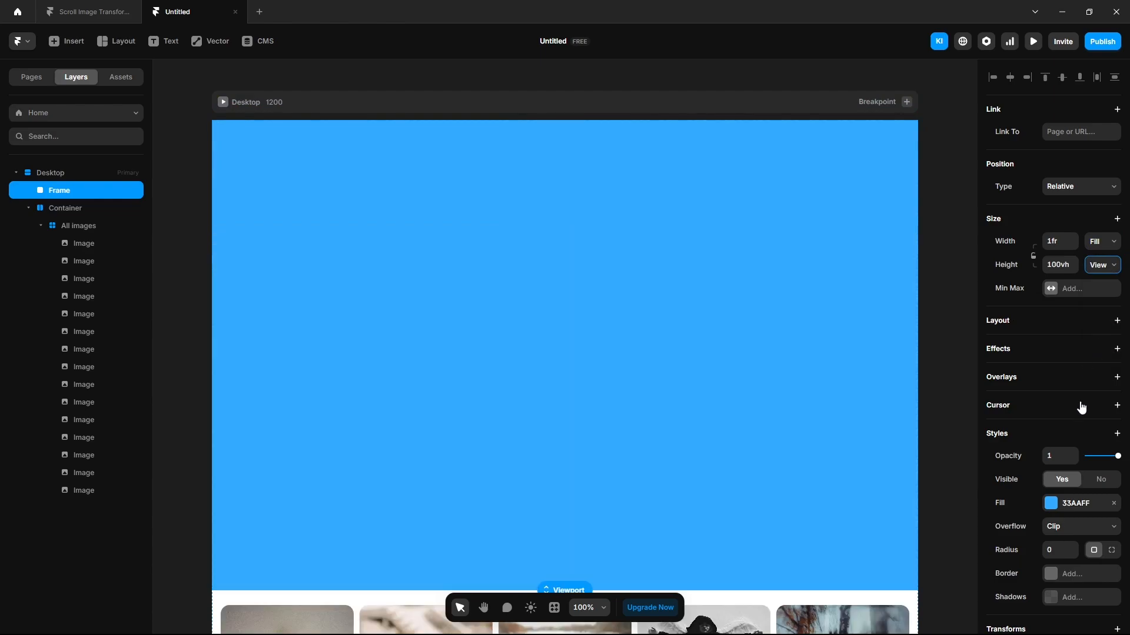
Remove the full-height frame's fill colour and rename it to "Spacer".
left_click(1114, 503)
scroll(504, 433, "down", 2)
double_click(59, 190)
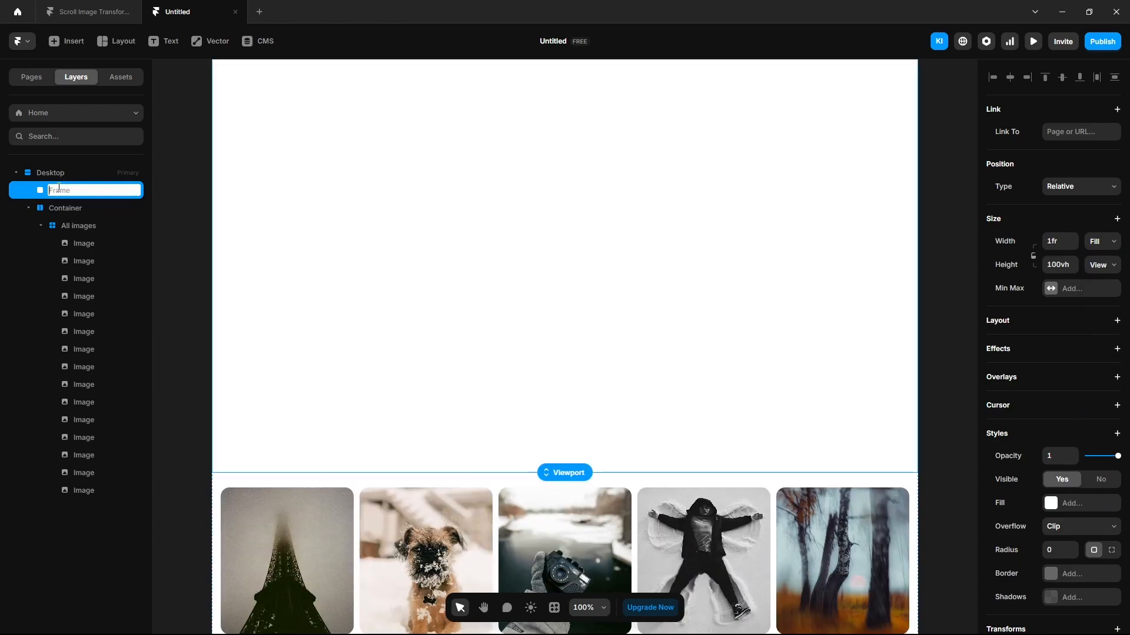
key("Return")
scroll(179, 432, "down", 6)
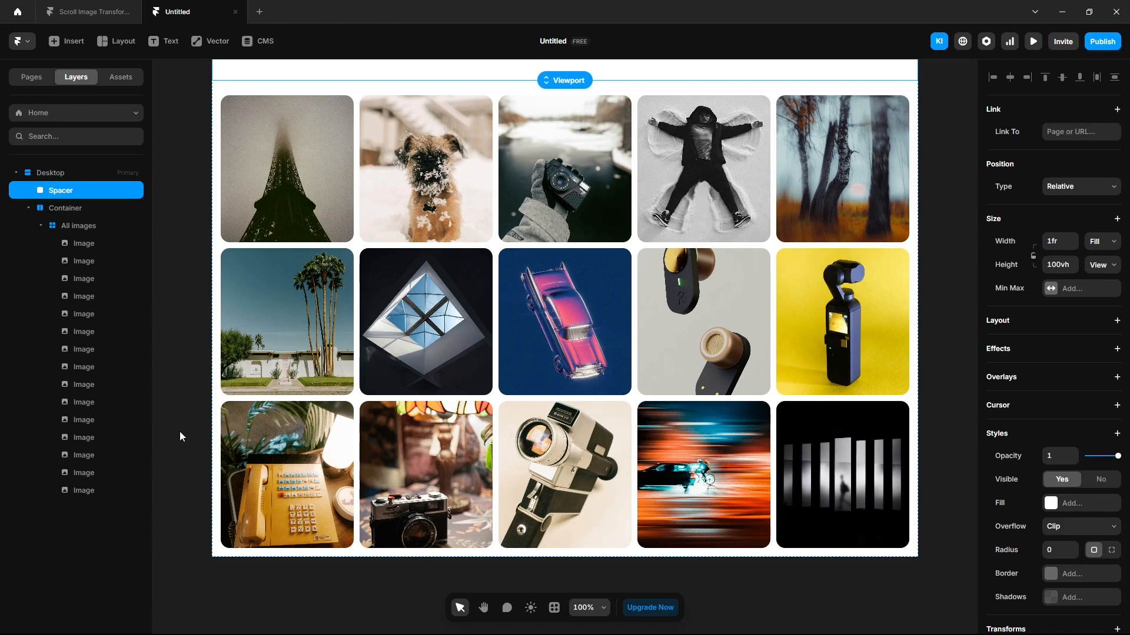
Draw a thin frame about 749 by 48 px and move it above Spacer as the first layer in Desktop.
scroll(325, 430, "up", 3)
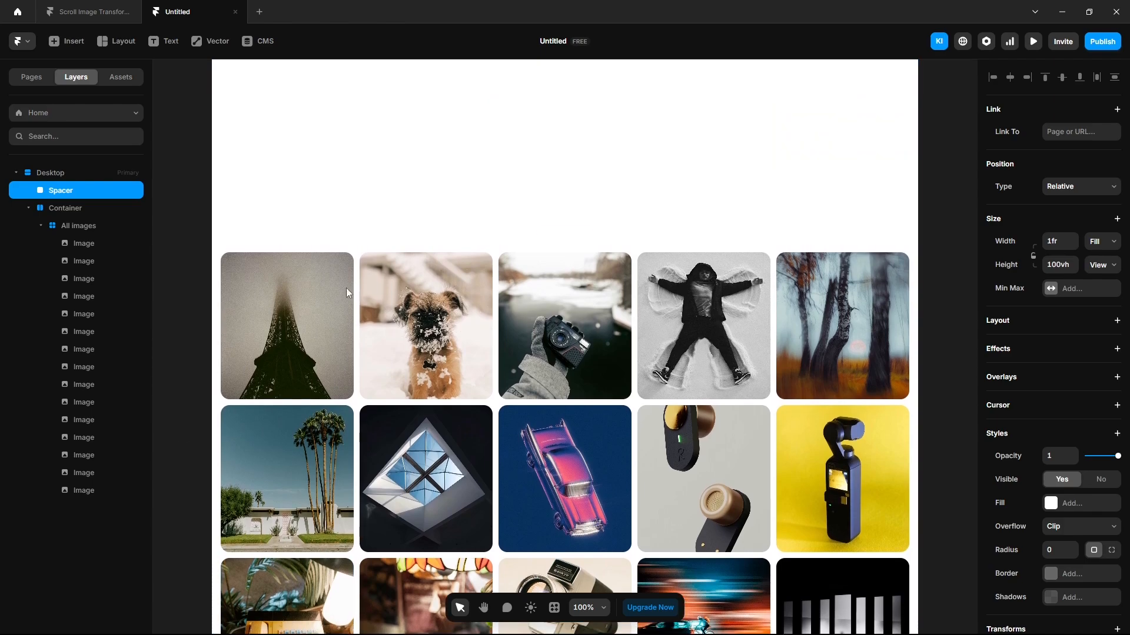
key("f")
mouse_move(310, 133)
left_mouse_down()
mouse_move(492, 164)
mouse_move(751, 161)
left_mouse_up()
left_click_drag(74, 213, 62, 188)
Set the thin blue frame's width to Fill and its fixed height to 10.
left_click(1102, 241)
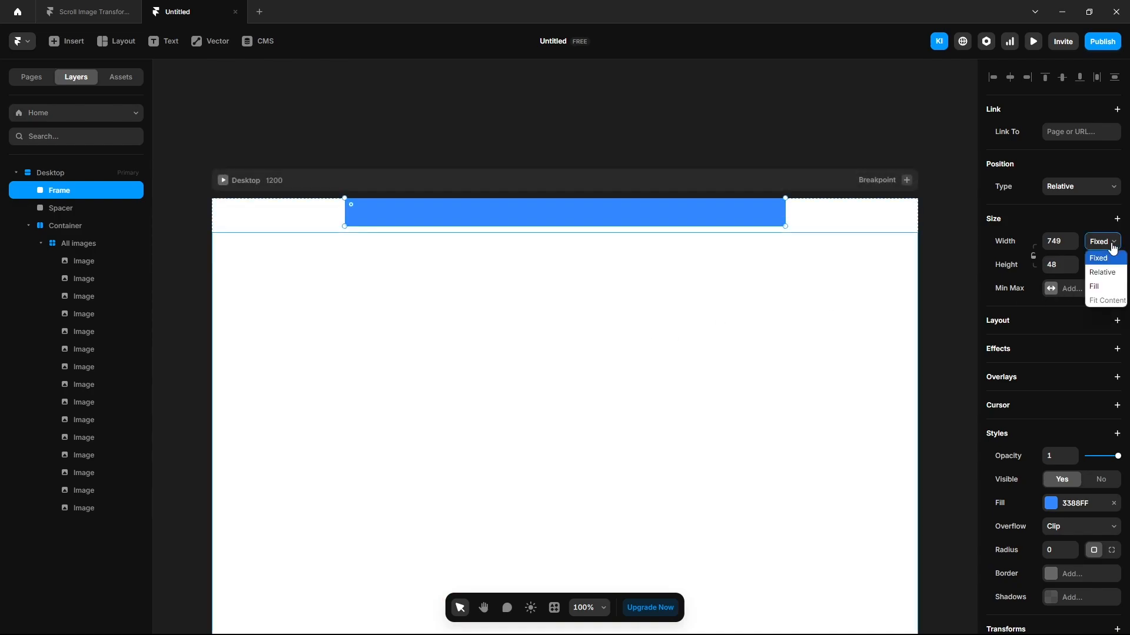
left_click(1108, 285)
left_click(1058, 266)
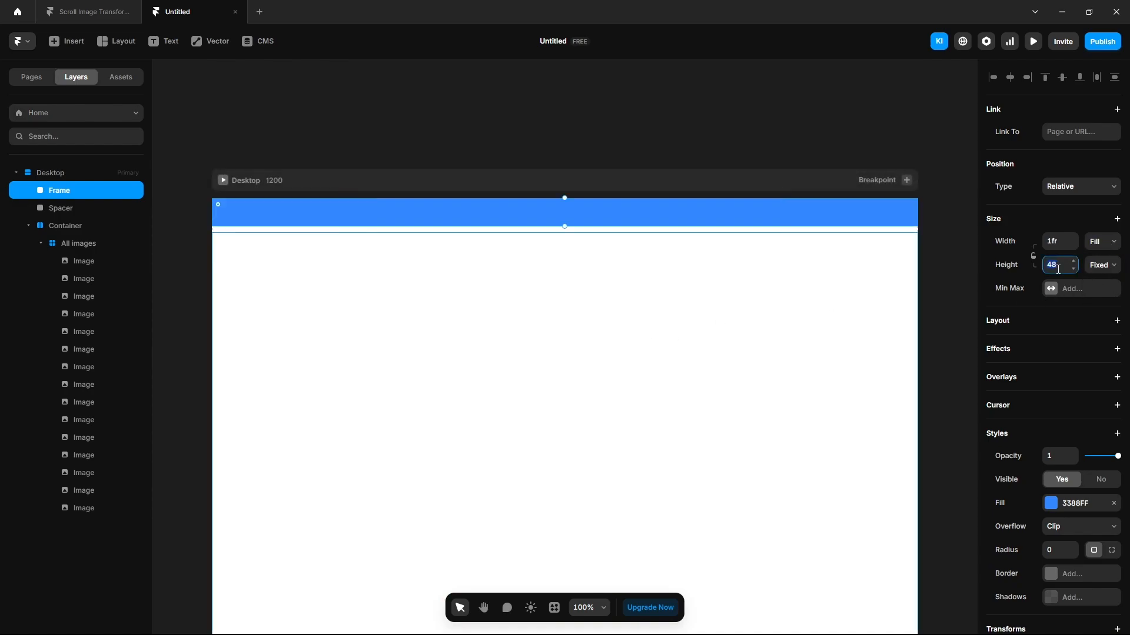
key("Return")
Rename the thin frame to "Trigger" and give it a scroll section named "trigger".
double_click(69, 194)
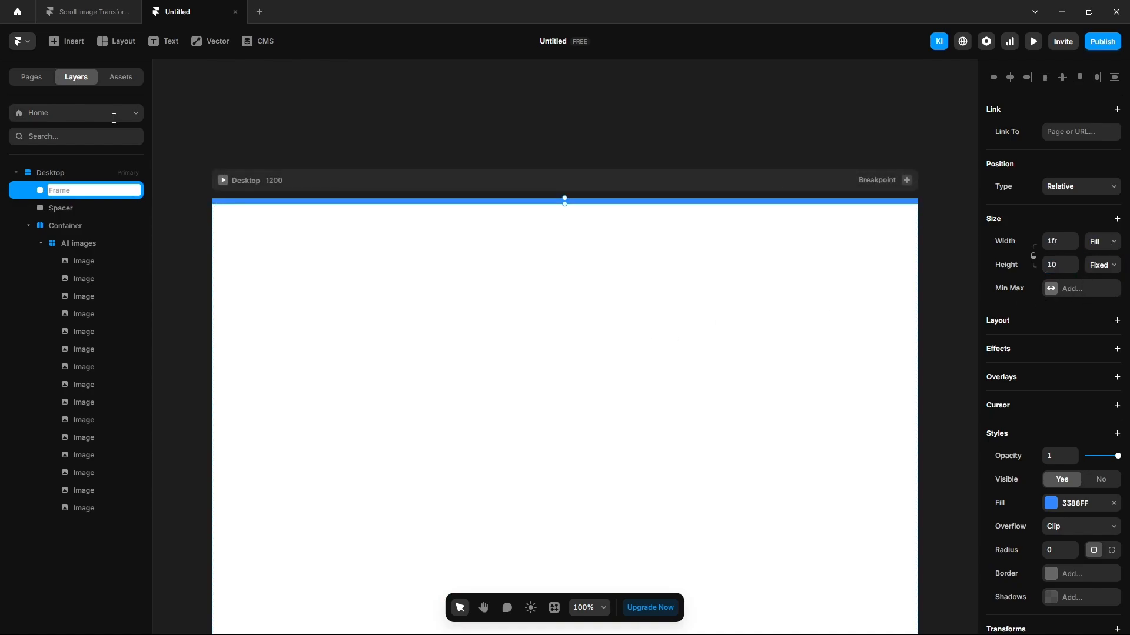
type("Trigger")
key("Return")
scroll(1031, 530, "down", 3)
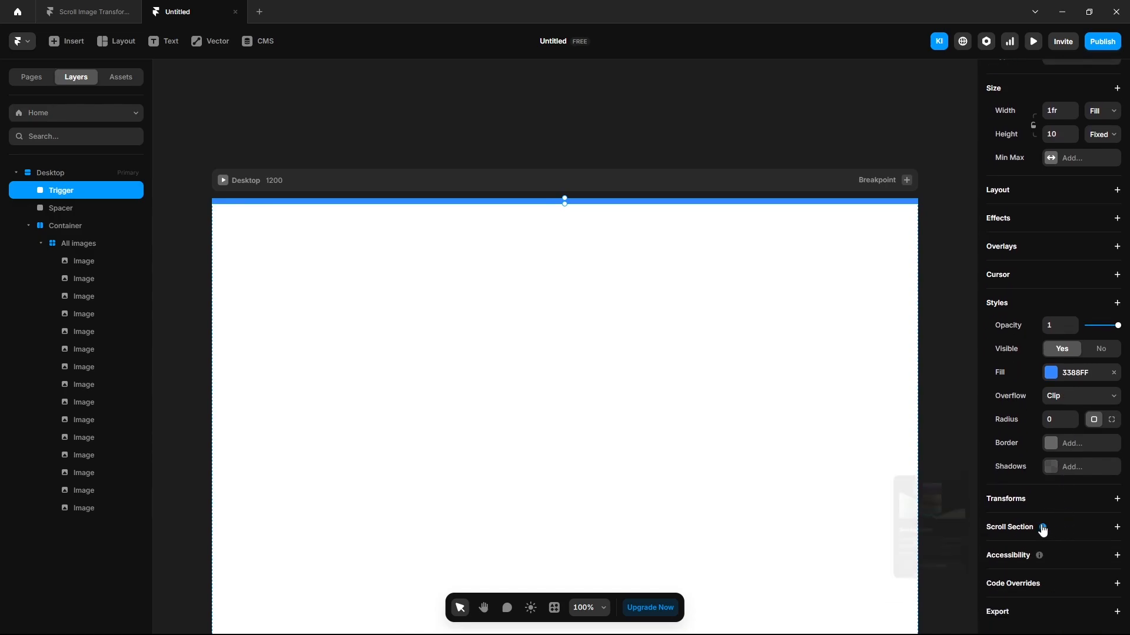
left_click(1030, 533)
left_click(1070, 549)
type("trigger")
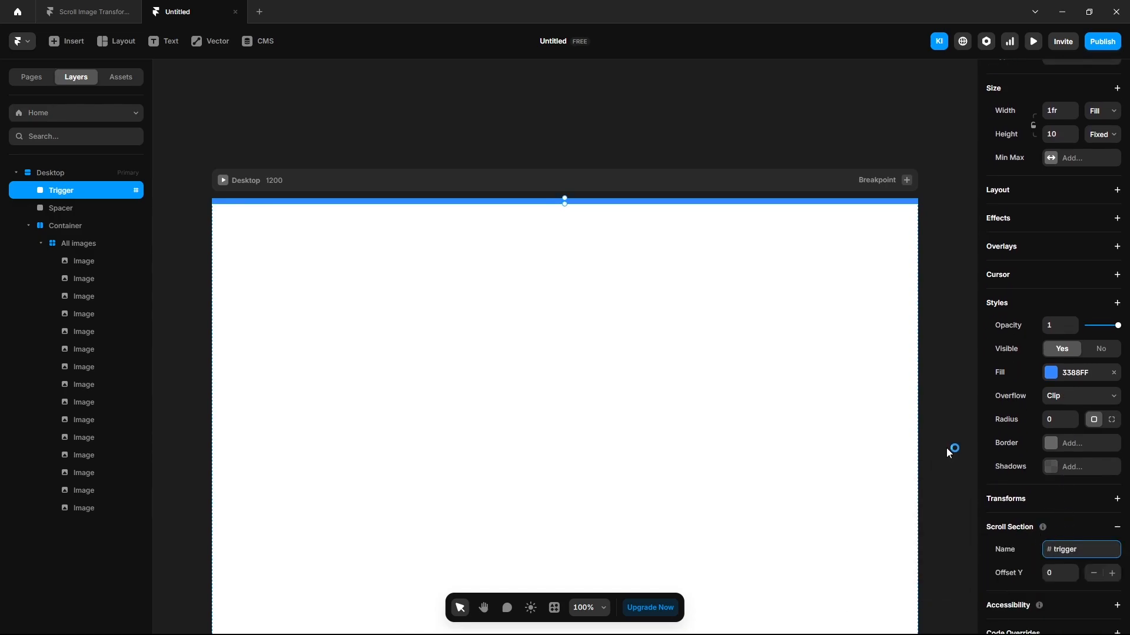
Move the Trigger frame below Container so that it is the last layer in Desktop.
scroll(164, 223, "down", 2)
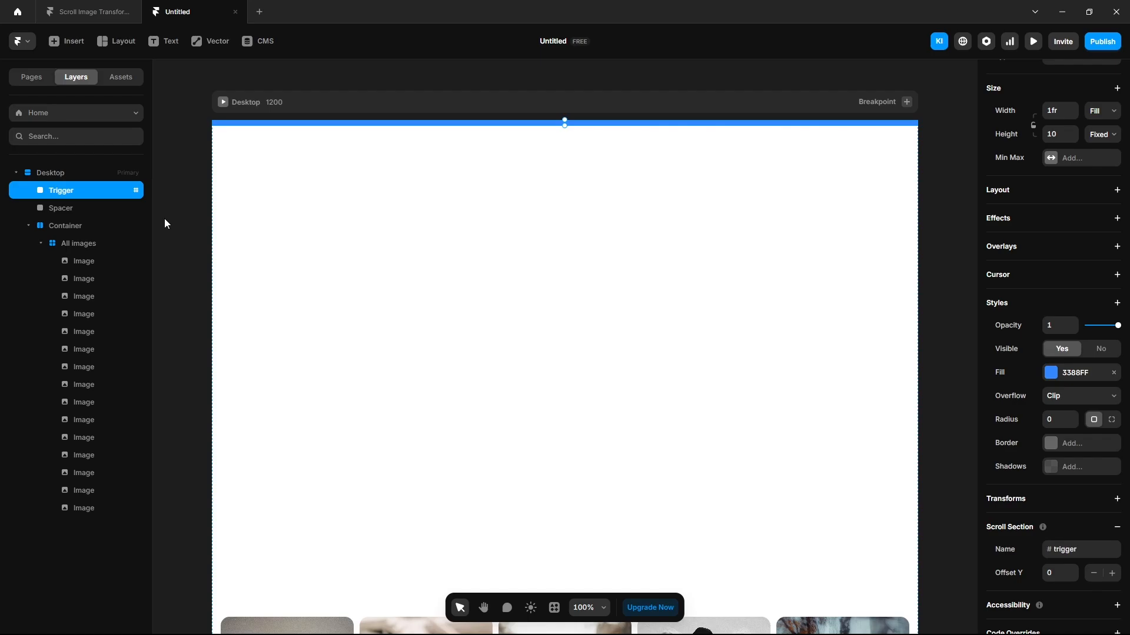
key("Down")
key("Down")
scroll(185, 379, "down", 4)
scroll(185, 384, "down", 5)
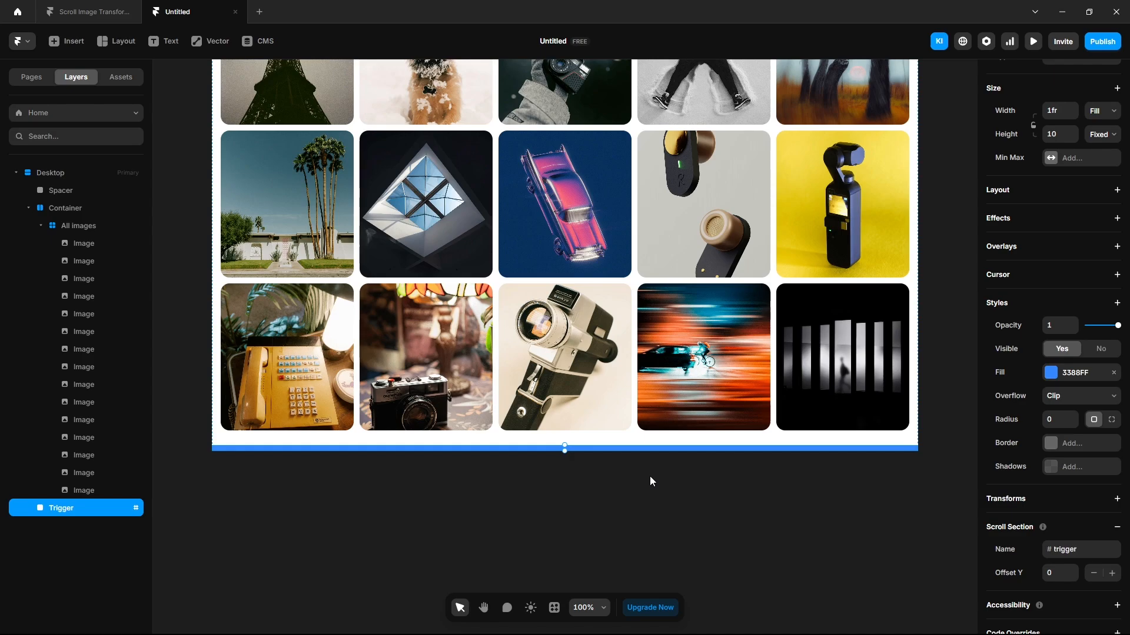
Add a Scroll Animation effect to the pink car image in the centre of the grid.
left_click(650, 478)
left_click(587, 216)
left_click(999, 397)
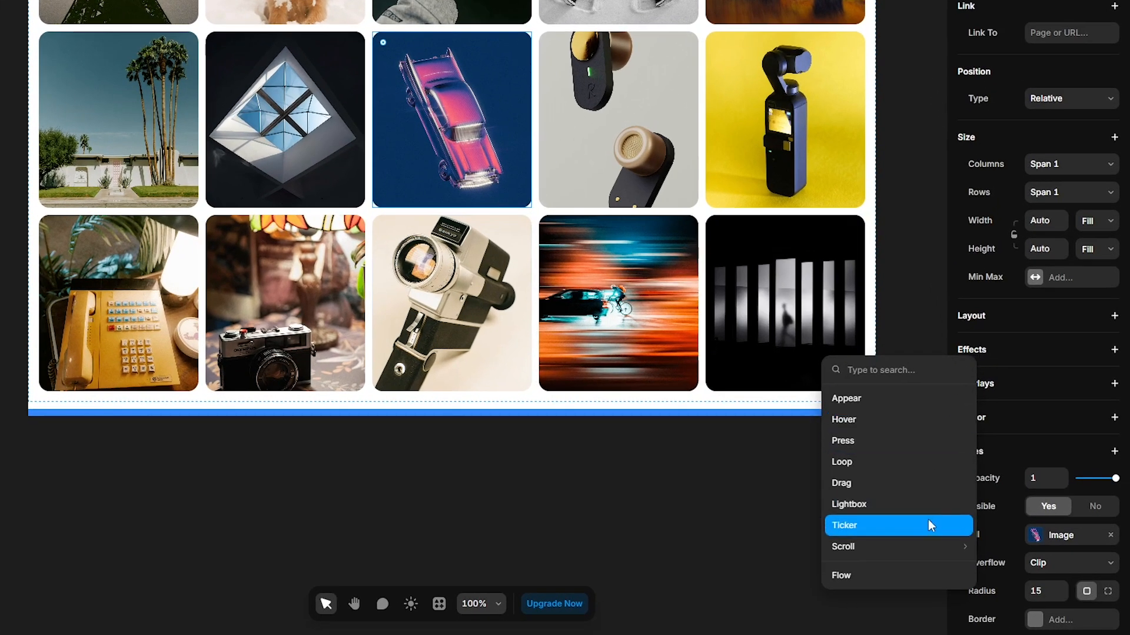
mouse_move(916, 546)
left_click(1004, 550)
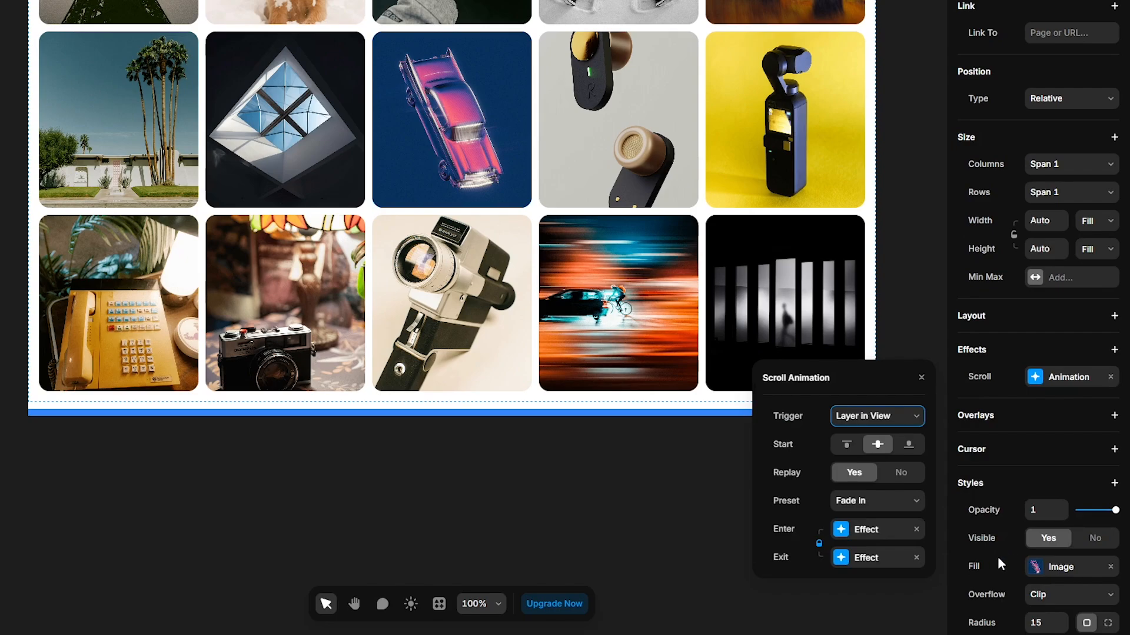
Set the car image's animation trigger to Section in View, with section #trigger and the viewport's bottom edge.
left_click(881, 429)
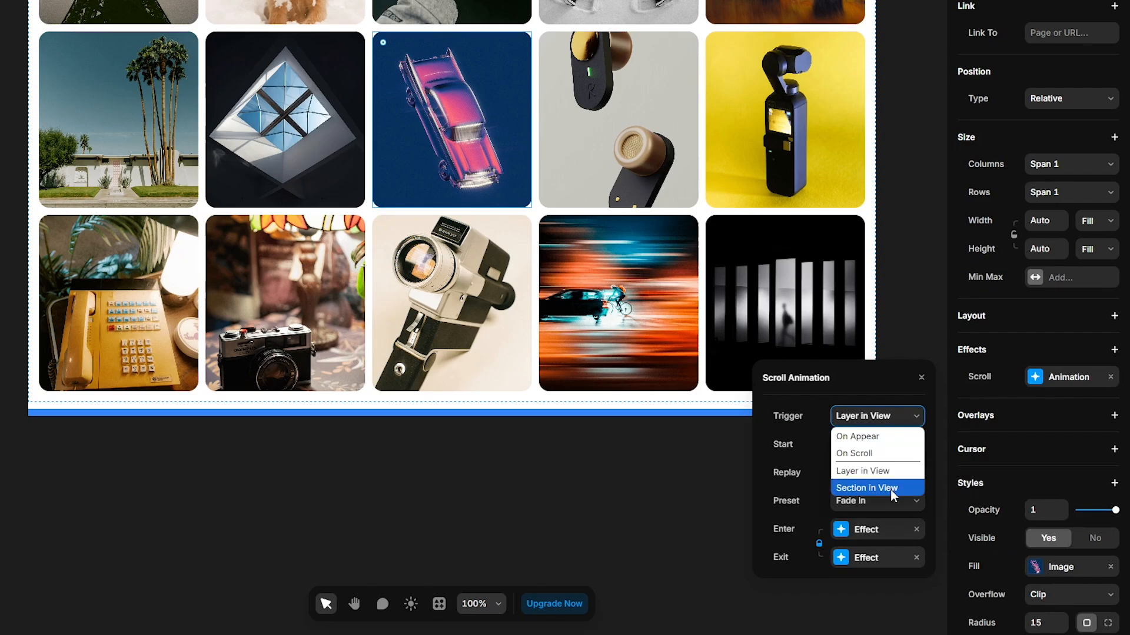
left_click(891, 489)
left_click(864, 446)
left_click(864, 482)
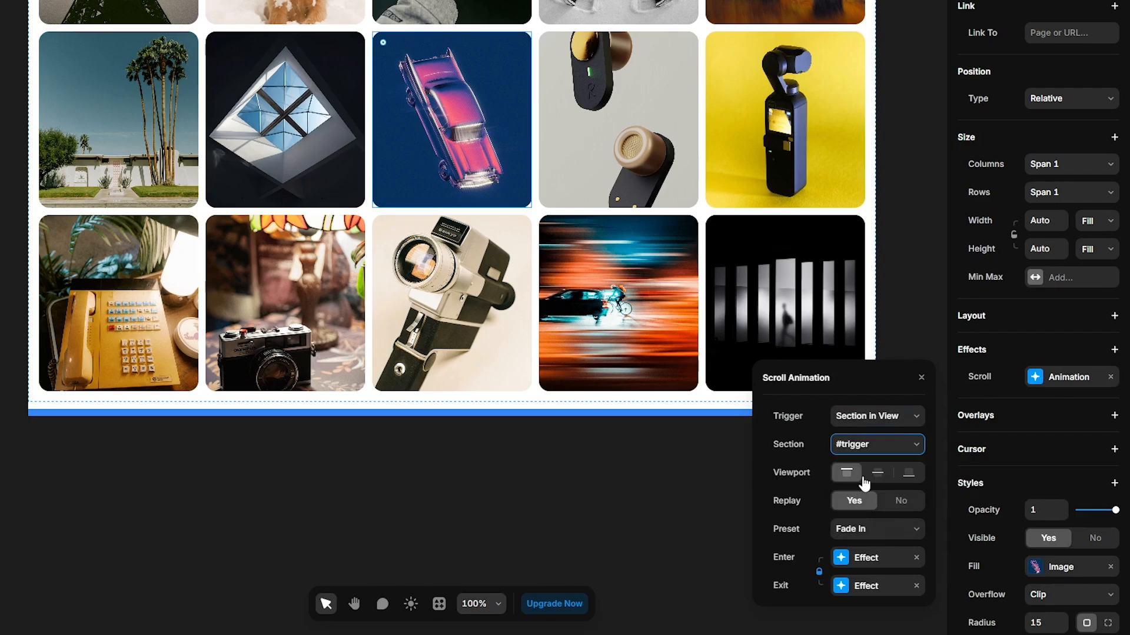
left_click(907, 475)
Unlink the car image's enter and exit effects, and set the enter effect to opacity 1 and scale 3.
left_click(820, 572)
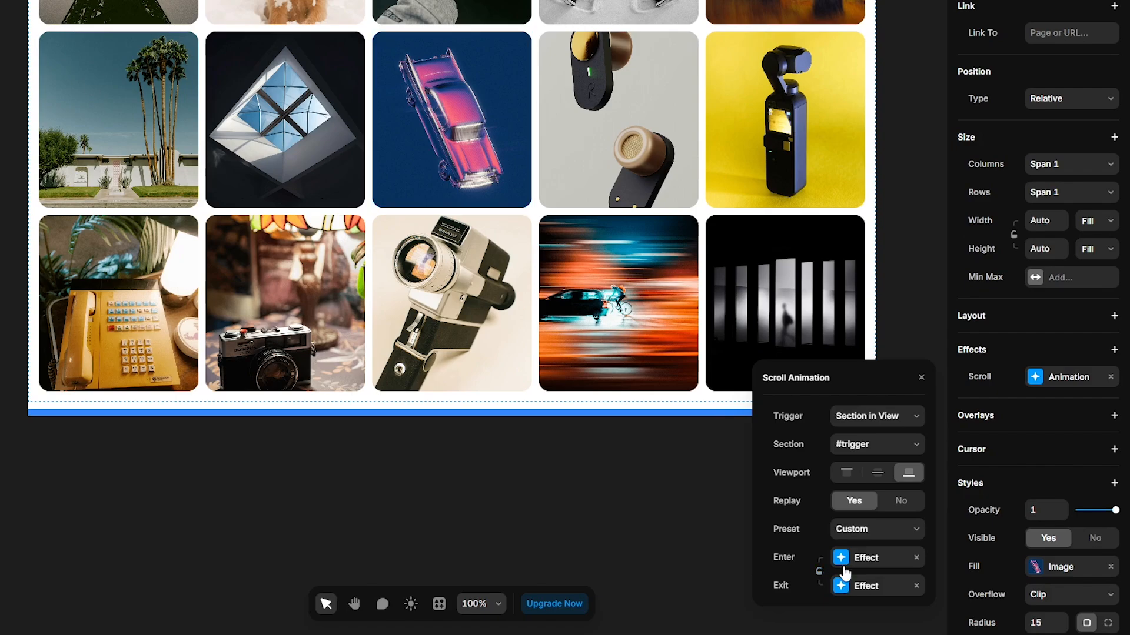
left_click(859, 560)
type("1")
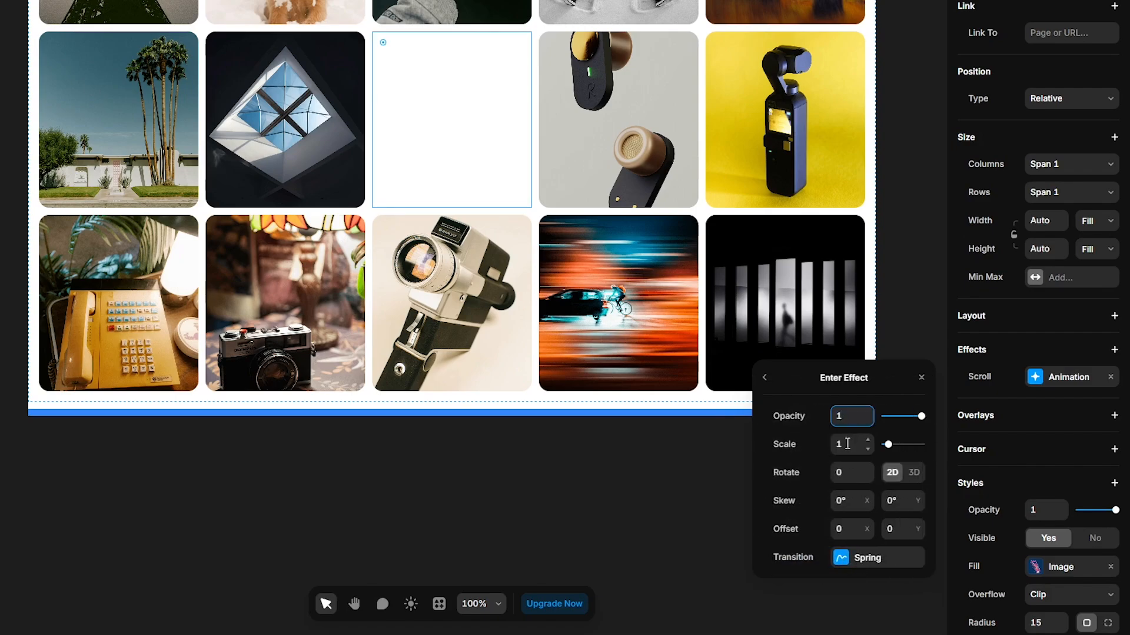
left_click(848, 445)
type("3")
key("Return")
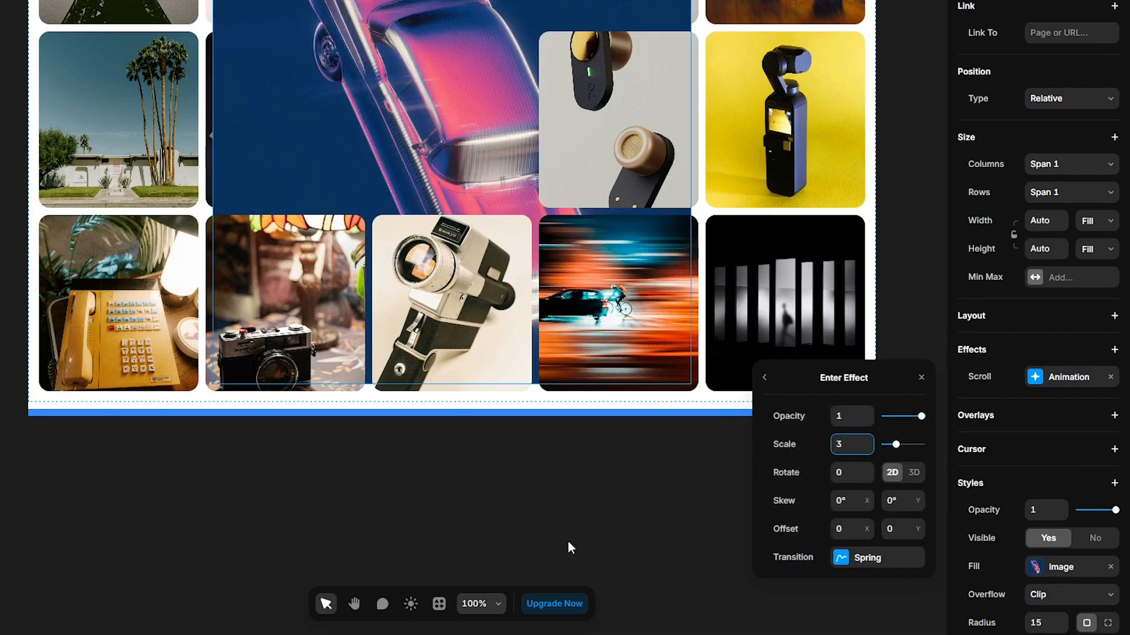
scroll(567, 541, "up", 2)
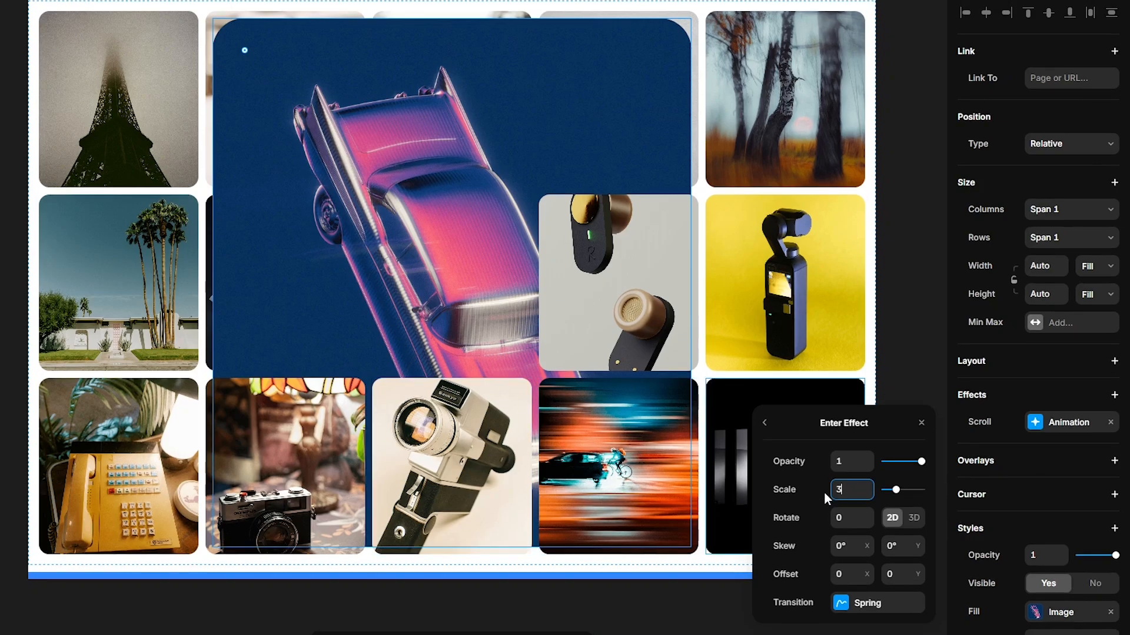
Change the car image's enter transition from Spring to Ease In Out and adjust its time.
left_click(860, 604)
left_click(809, 417)
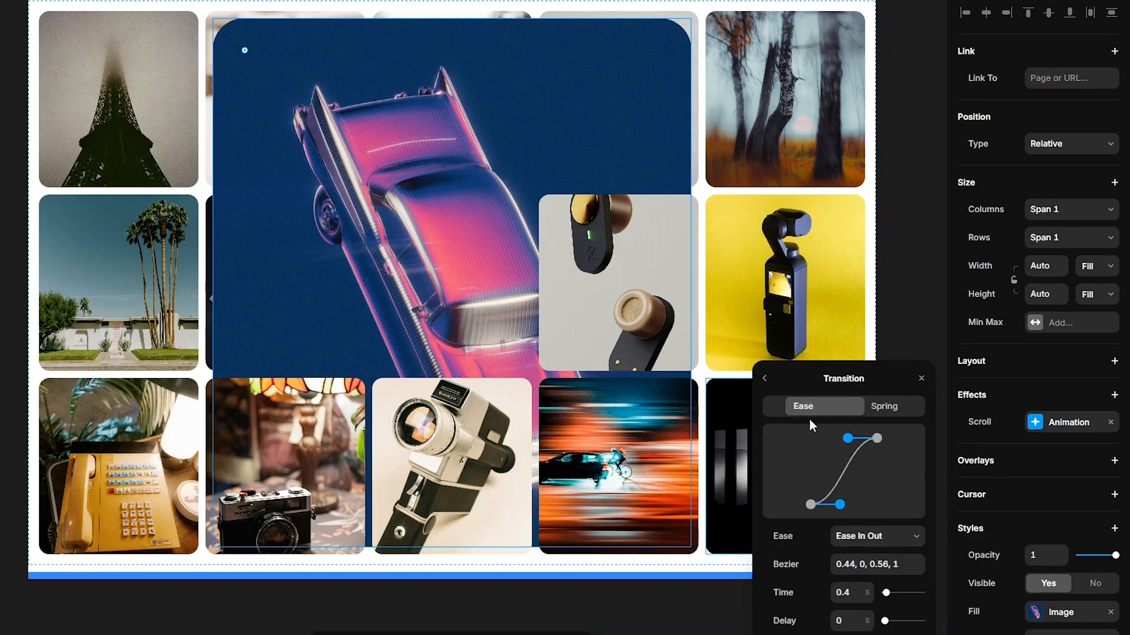
left_click(853, 594)
left_click(764, 379)
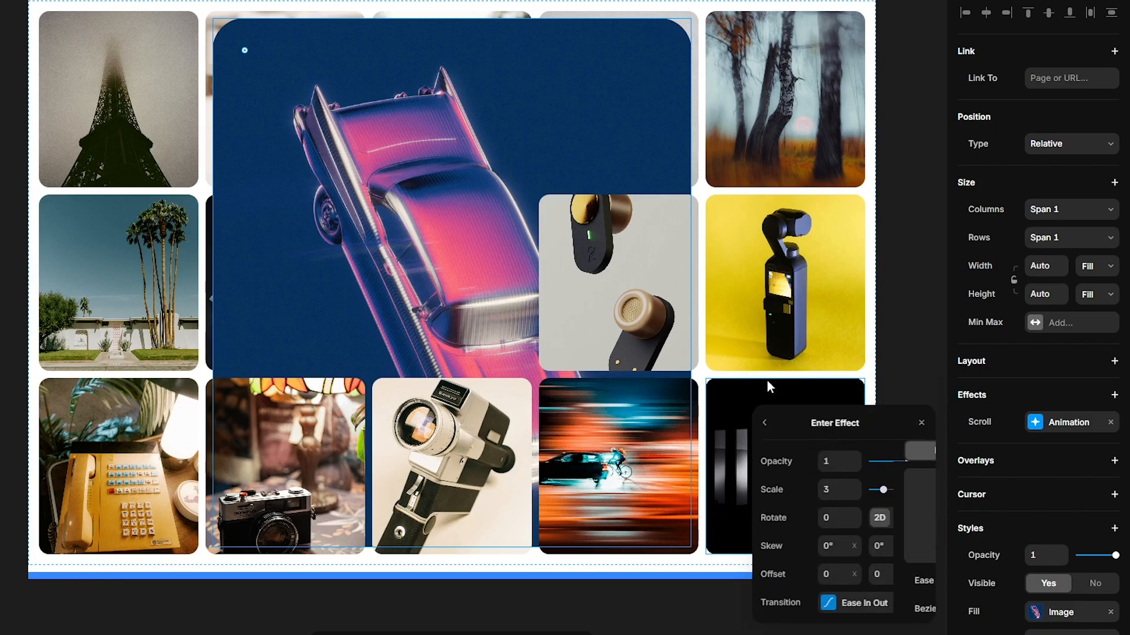
left_click(765, 422)
Make the car image's exit effect fully opaque, with an Ease In Out transition and an adjusted time.
left_click(866, 630)
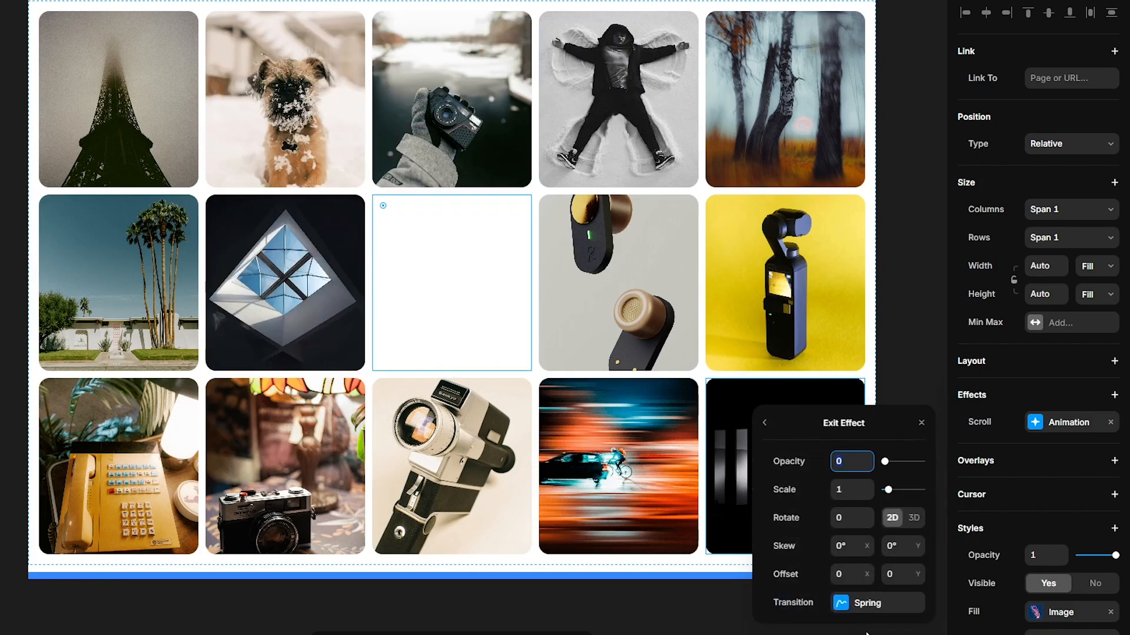
left_click(877, 603)
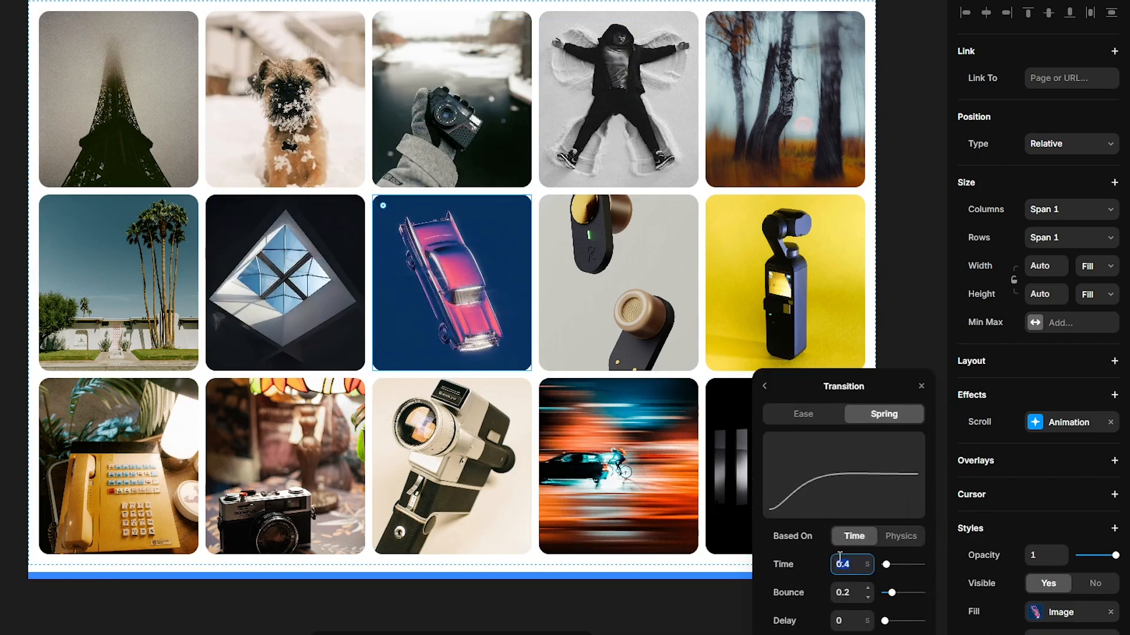
left_click(803, 406)
left_click(848, 597)
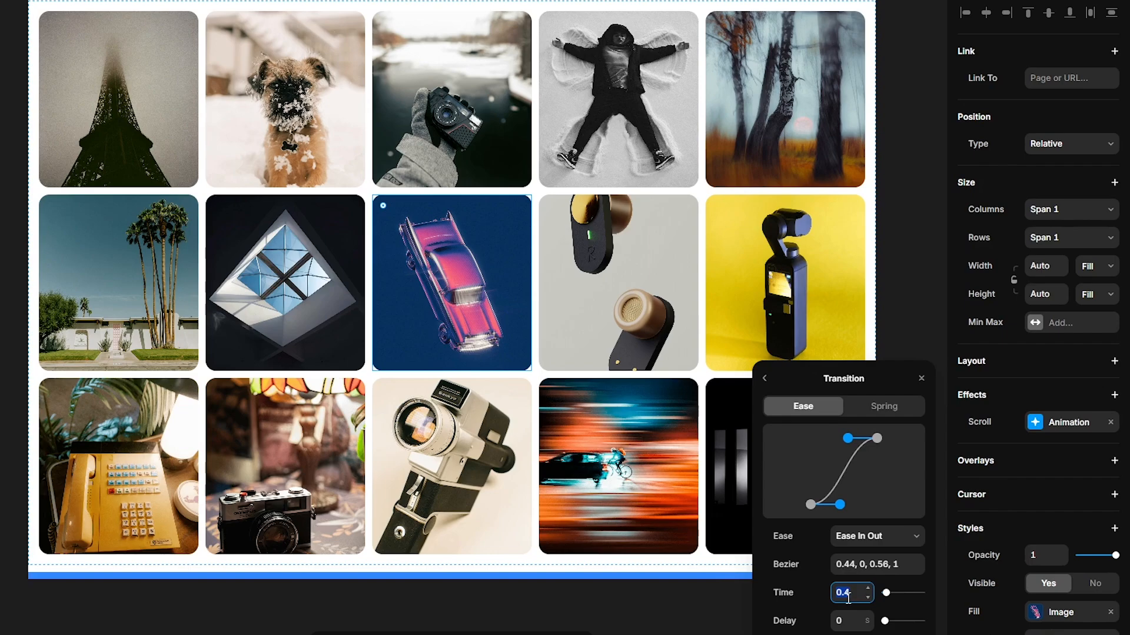
left_click(706, 608)
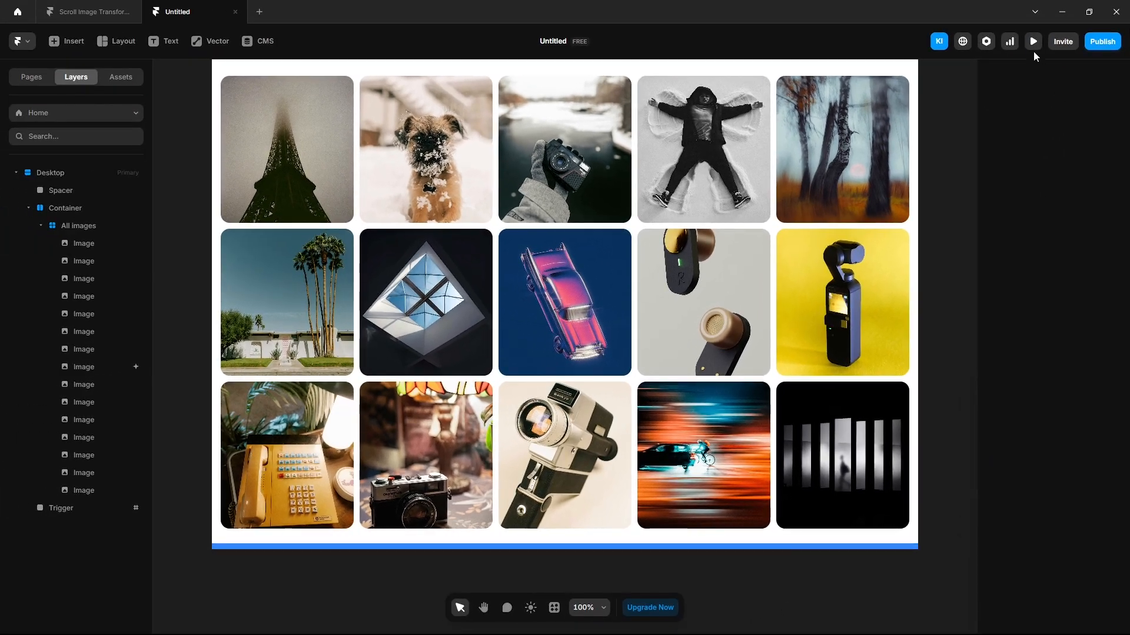
Preview the page, scroll down to the image grid to check the animation, and return to the editor.
left_click(1034, 43)
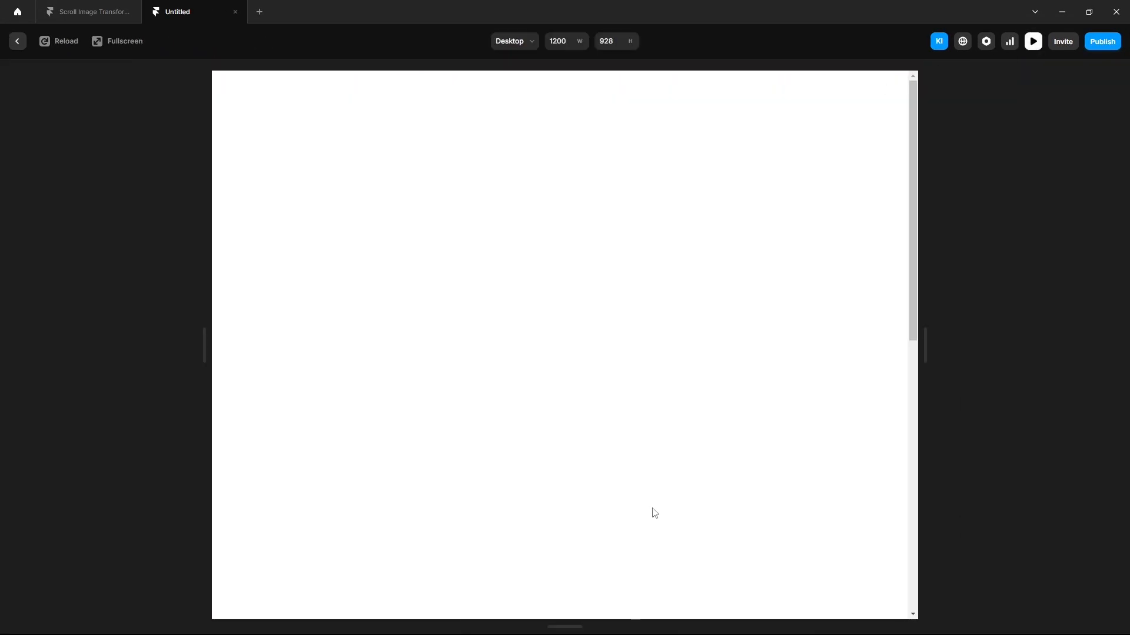
scroll(653, 514, "down", 10)
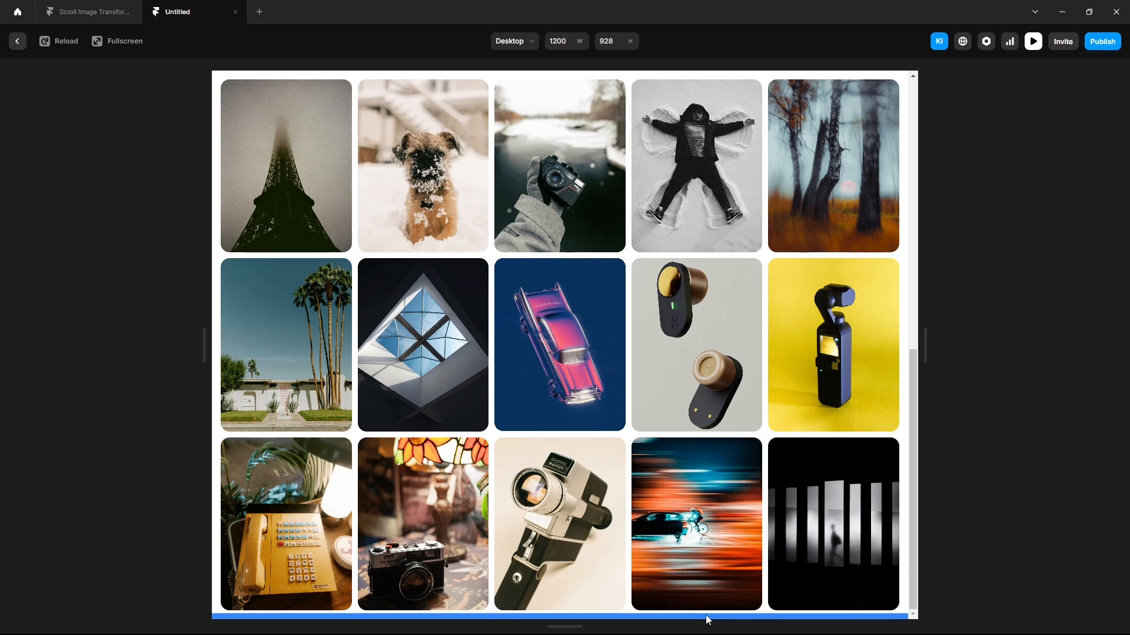
left_click(17, 44)
Select every grid image except the car and add a Scroll Animation effect to them.
left_click(97, 243)
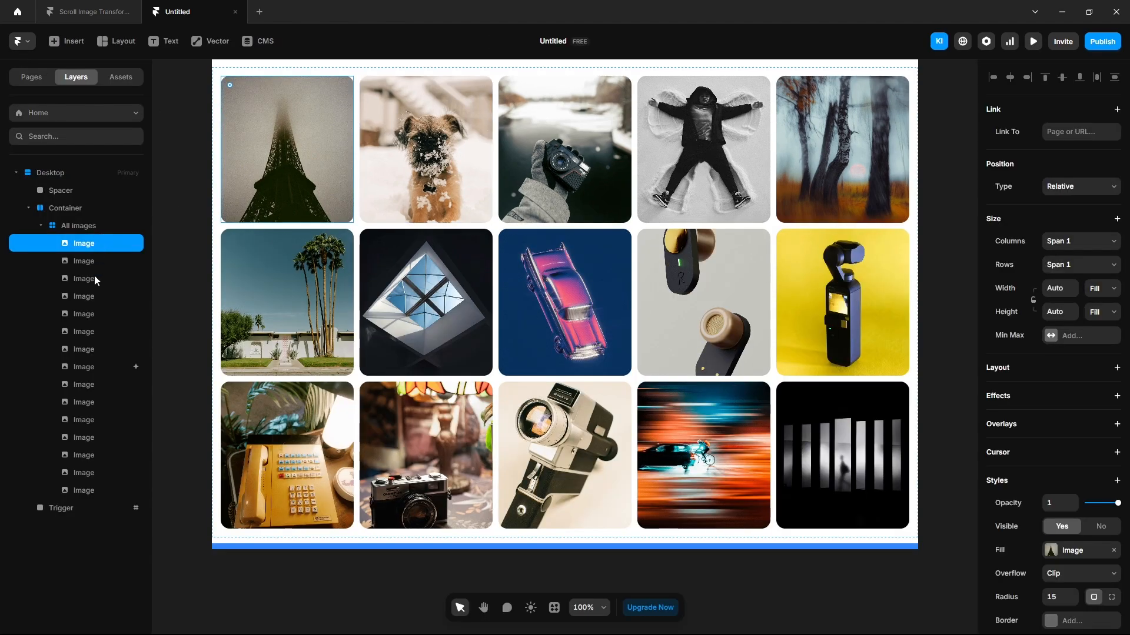
left_click(98, 490, "shift")
left_click(97, 366, "ctrl")
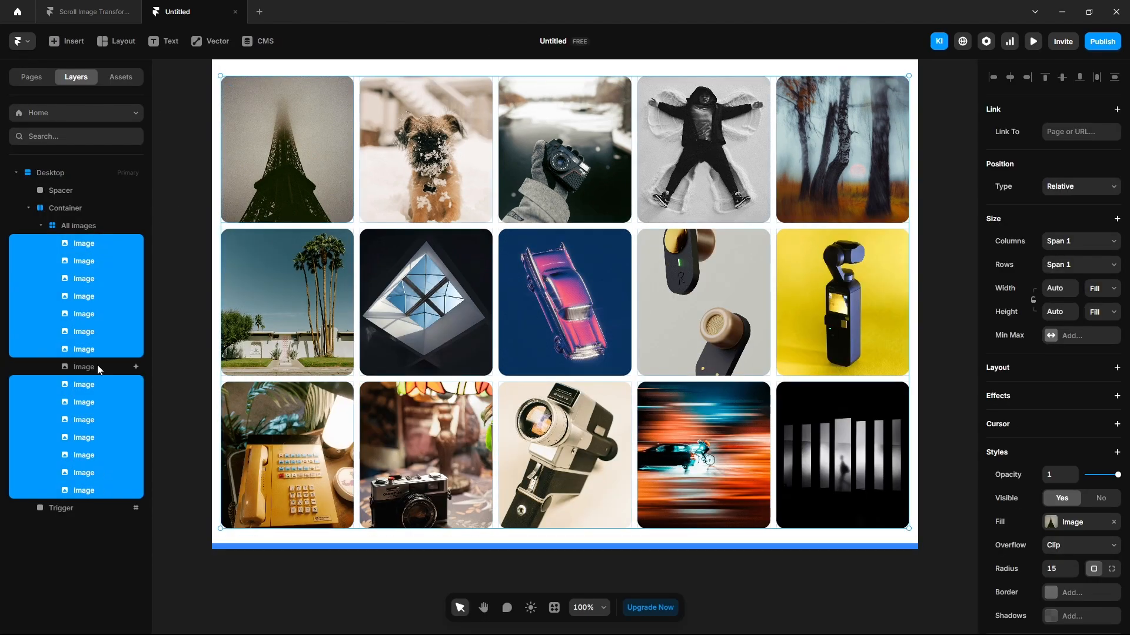
left_click(995, 400)
mouse_move(1027, 538)
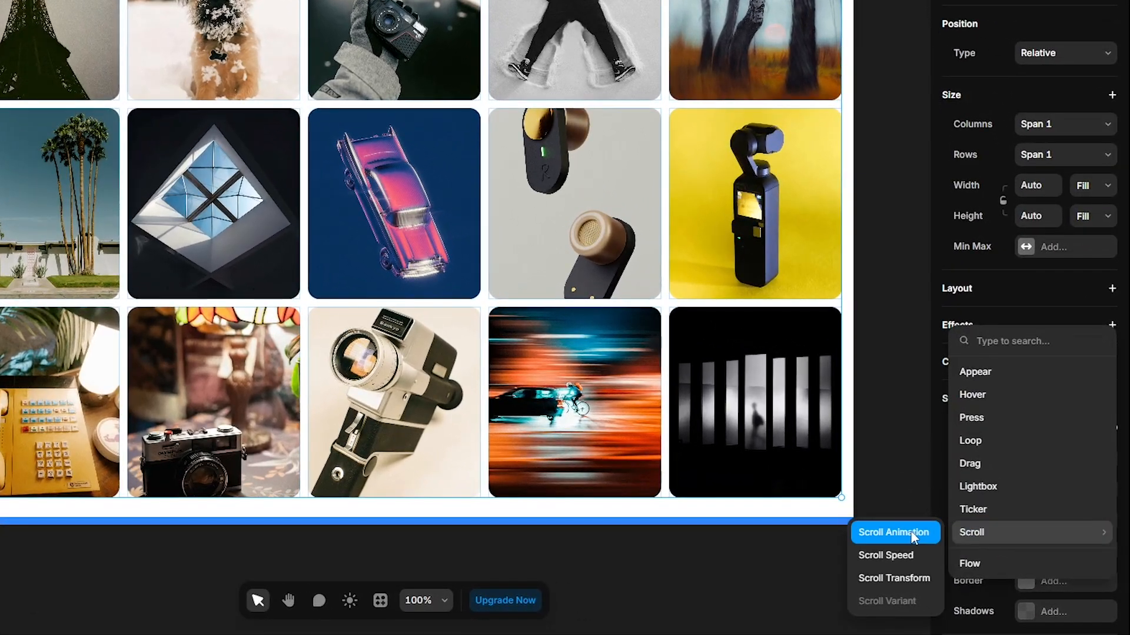
left_click(912, 533)
Set the selected images' animation trigger to Section in View, with section #trigger and the viewport's bottom edge.
left_click(857, 403)
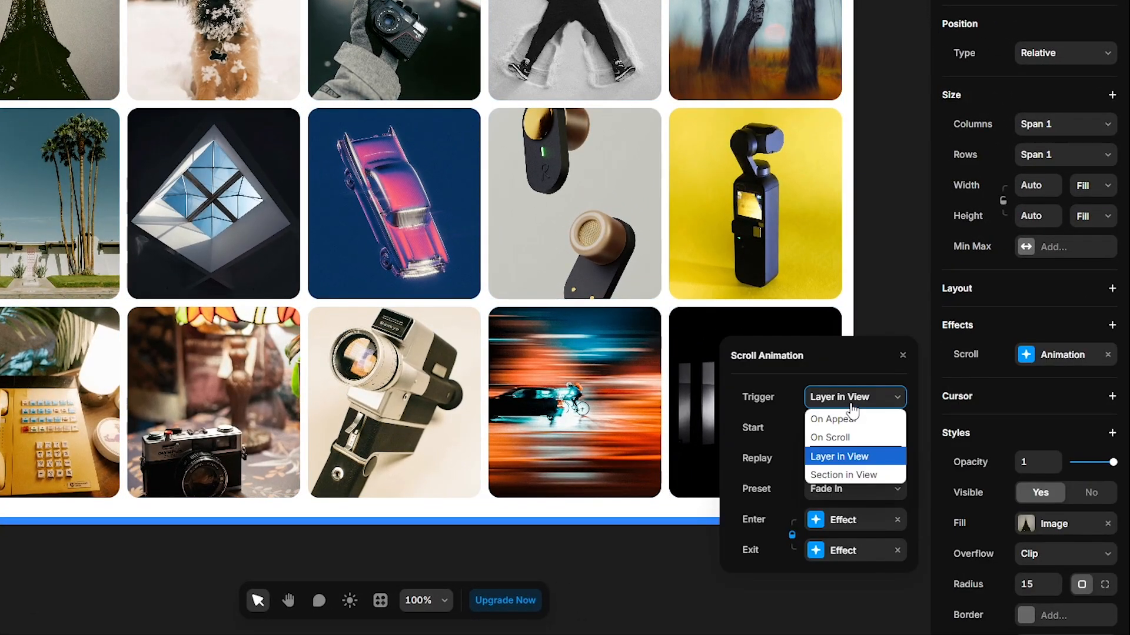
left_click(857, 474)
left_click(850, 428)
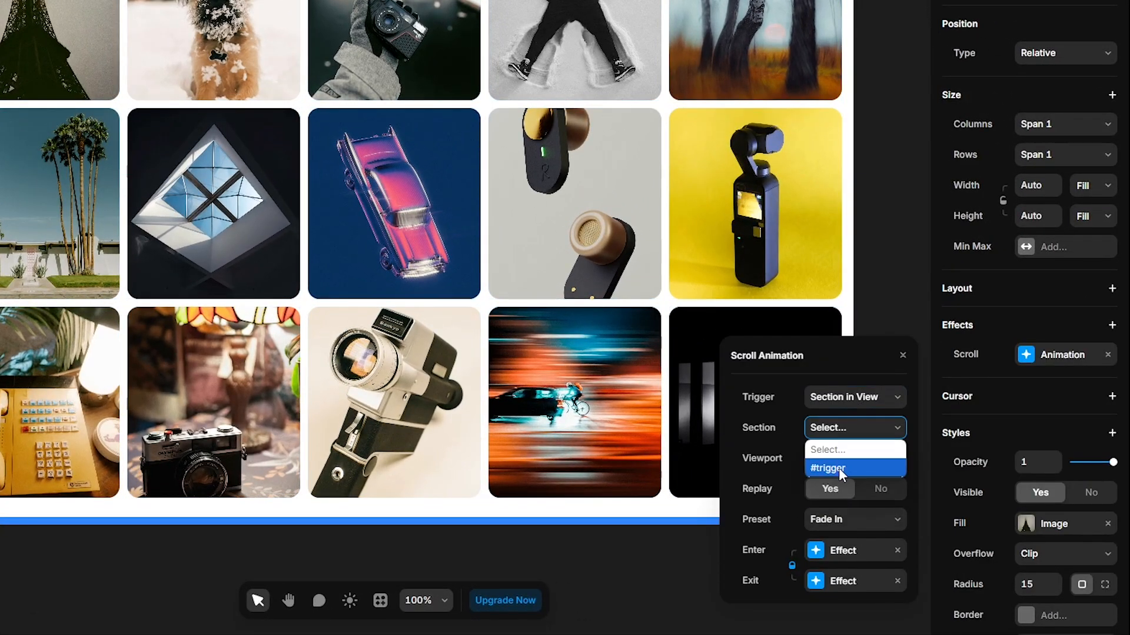
left_click(838, 467)
left_click(888, 459)
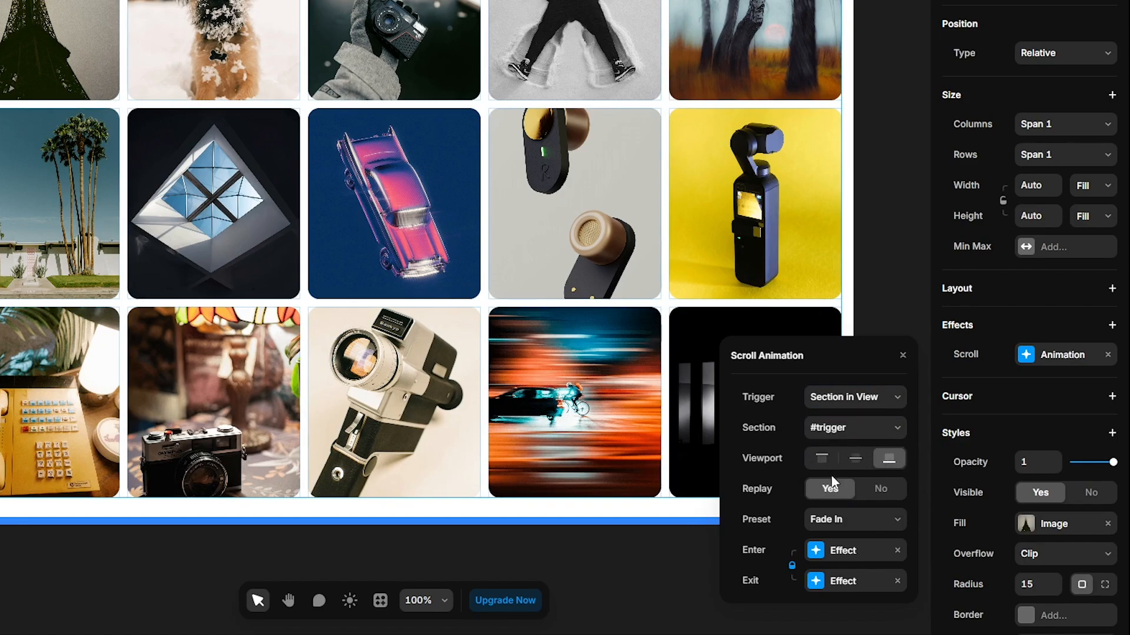
Unlink the selected images' enter and exit effects and set the enter transition to Ease In Out with a 0.3 s time.
left_click(792, 566)
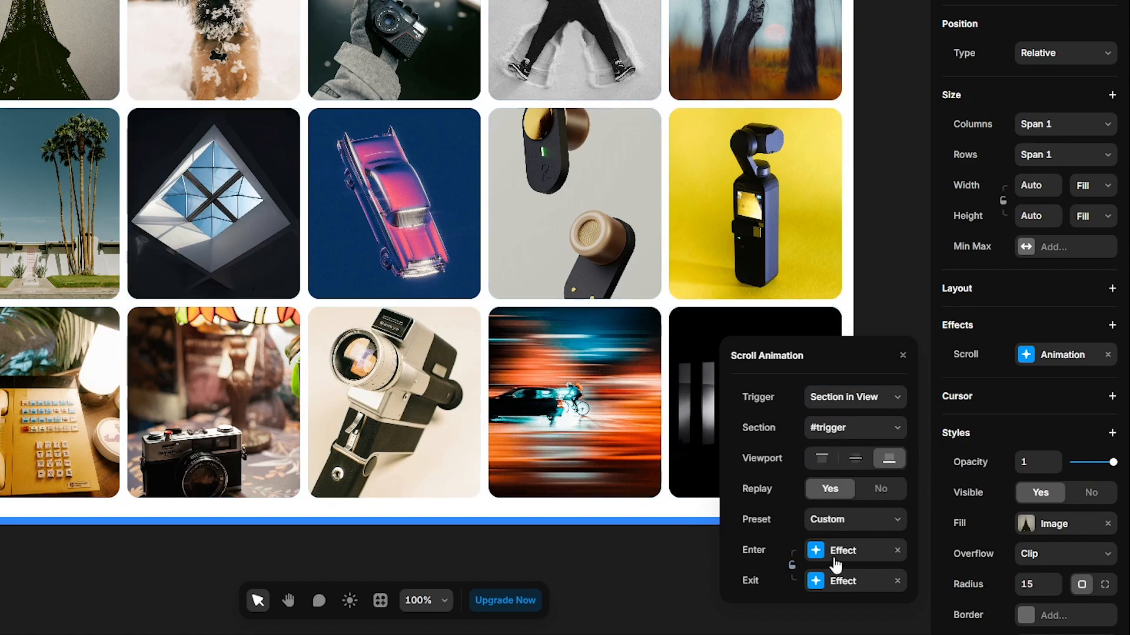
left_click(838, 555)
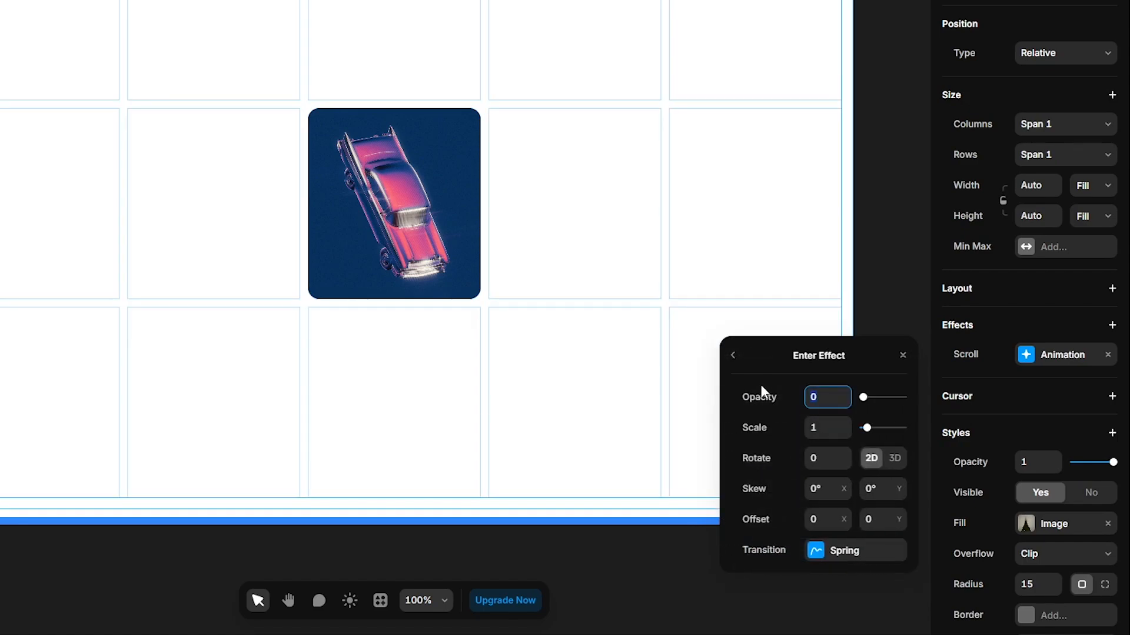
left_click(835, 553)
left_click(775, 340)
left_click(837, 538)
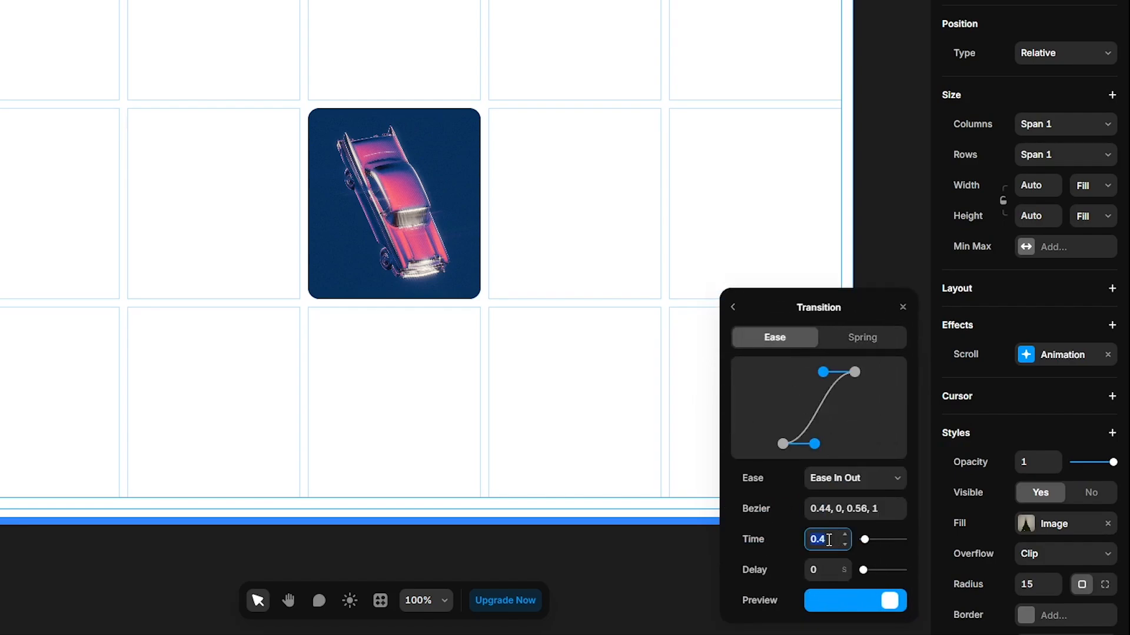
type("0.3")
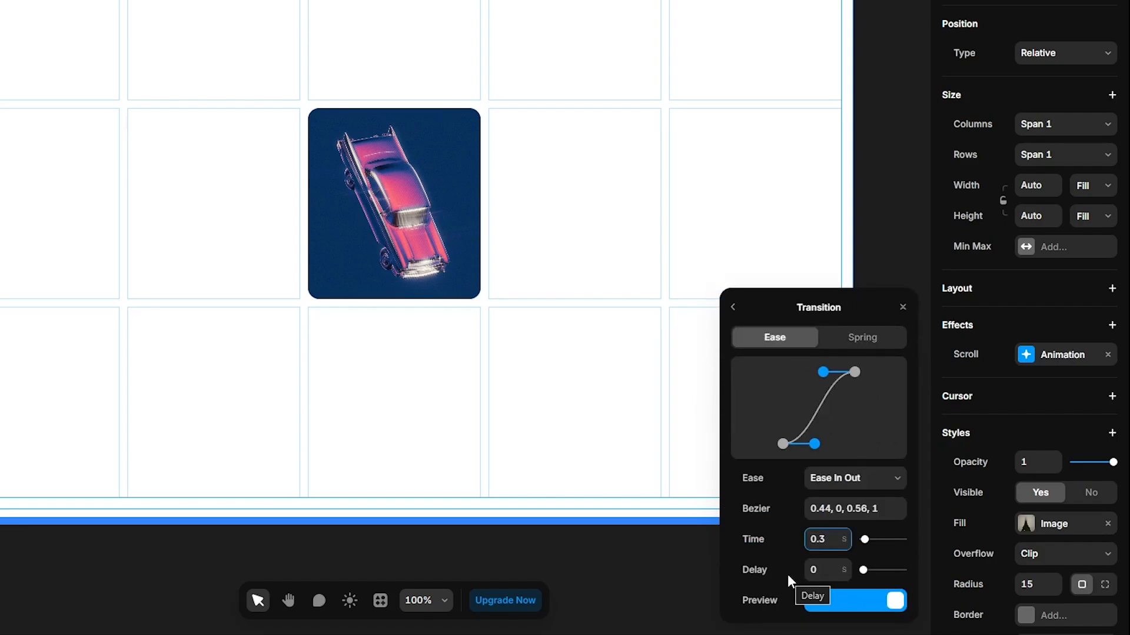
left_click(735, 308)
left_click(735, 356)
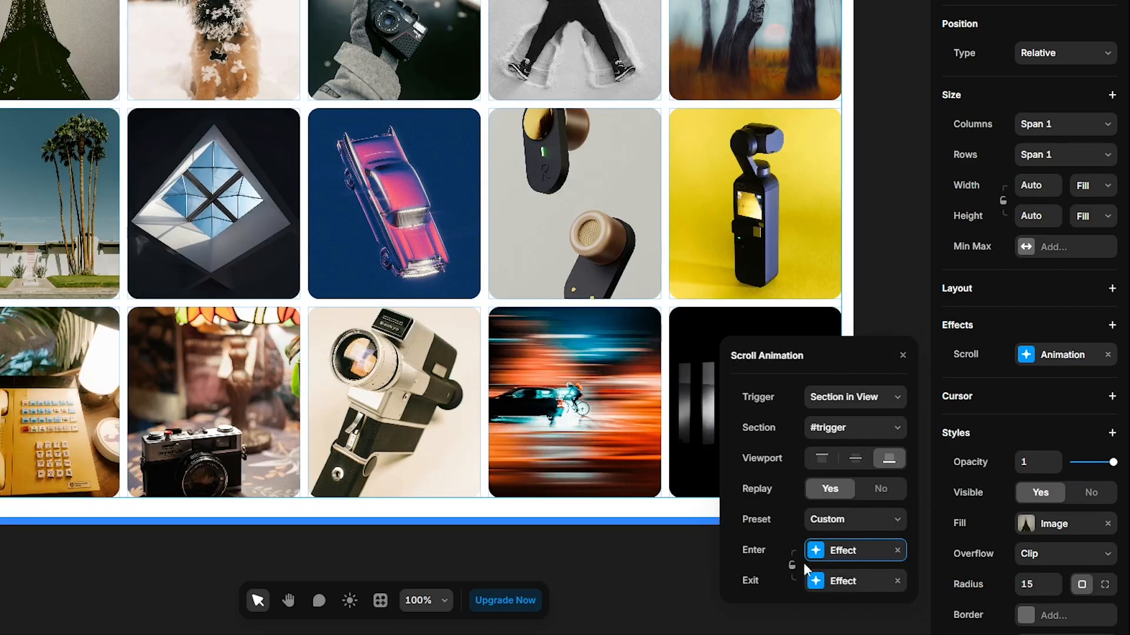
Set the selected images' exit transition to Ease In Out with a 0.3 s time, and deselect the images.
left_click(829, 582)
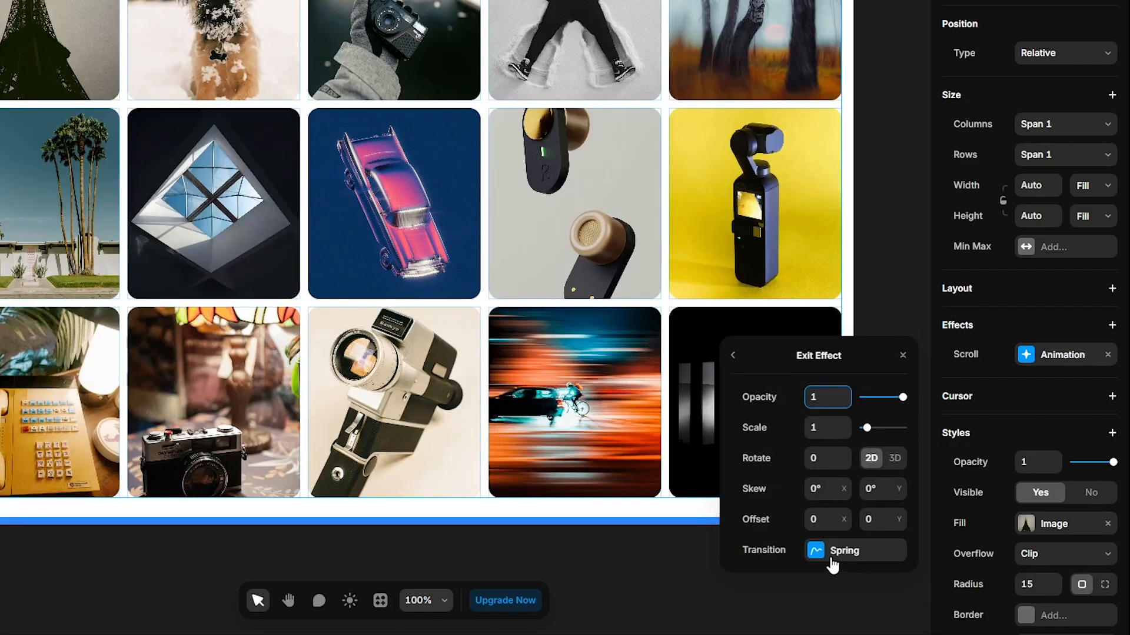
left_click(829, 549)
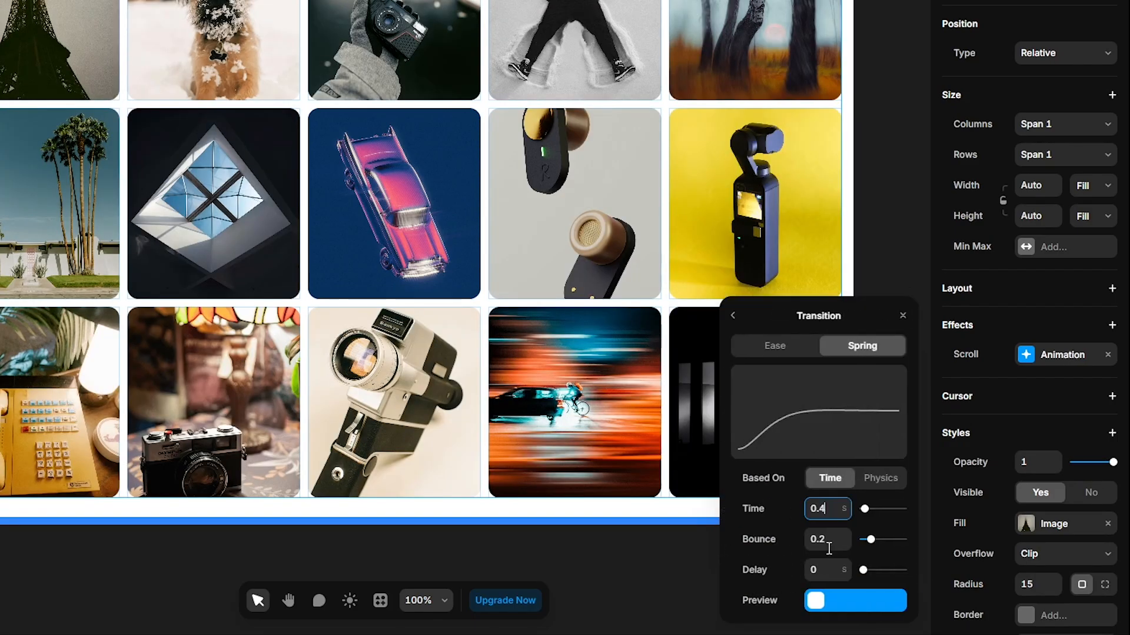
left_click(771, 347)
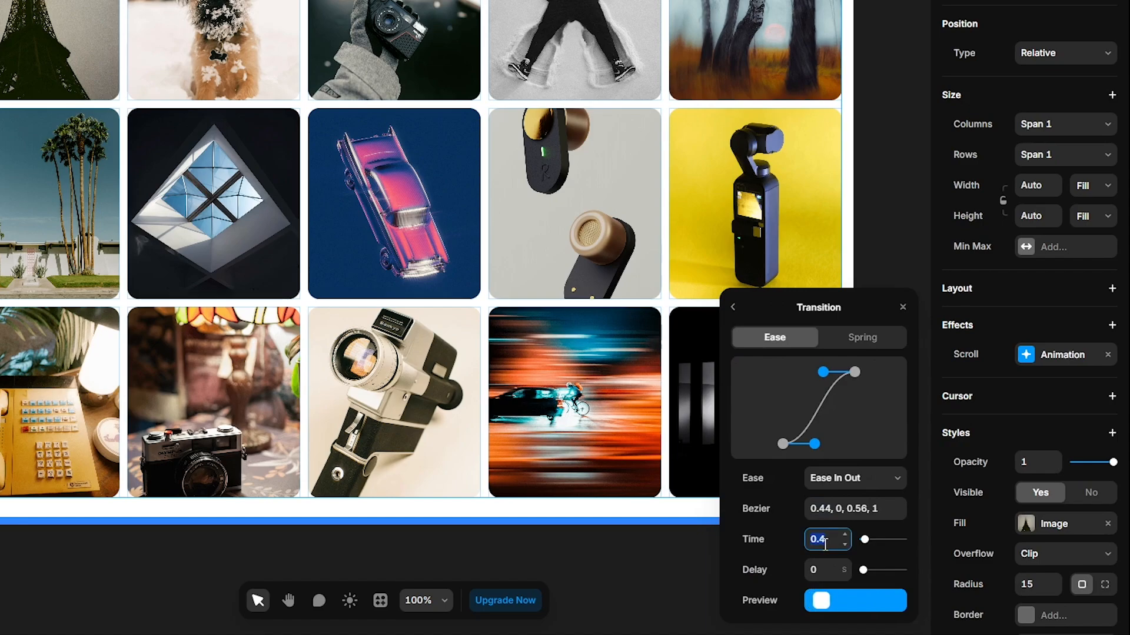
type("0.8")
left_click(184, 243)
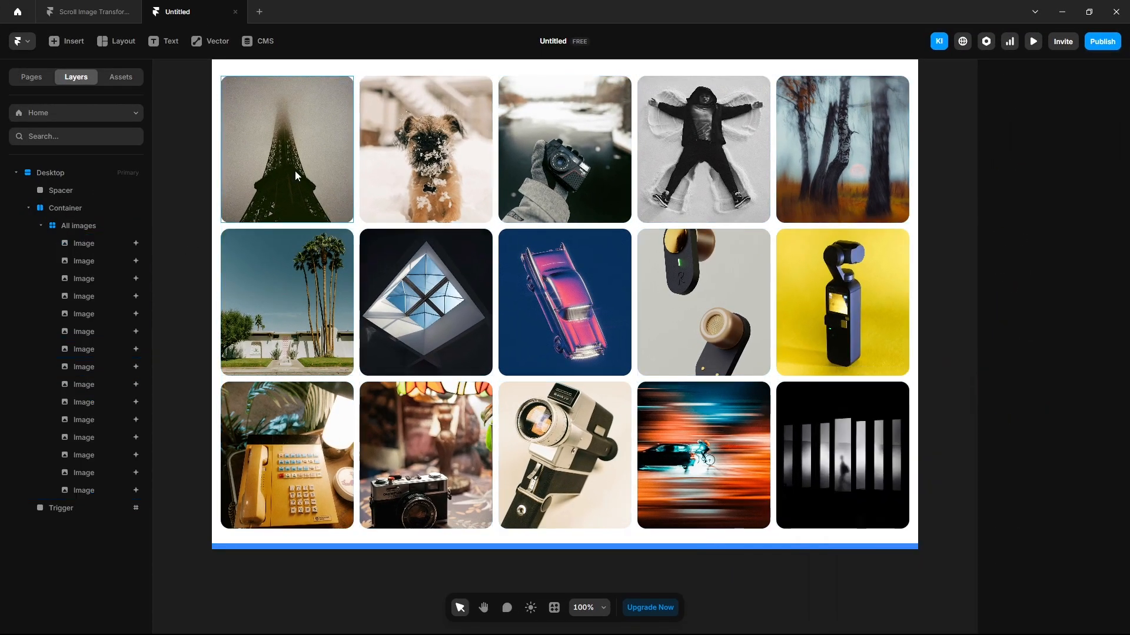
Set a delay on the enter transition of the Eiffel Tower image's scroll animation.
left_click(294, 170)
left_click(1055, 422)
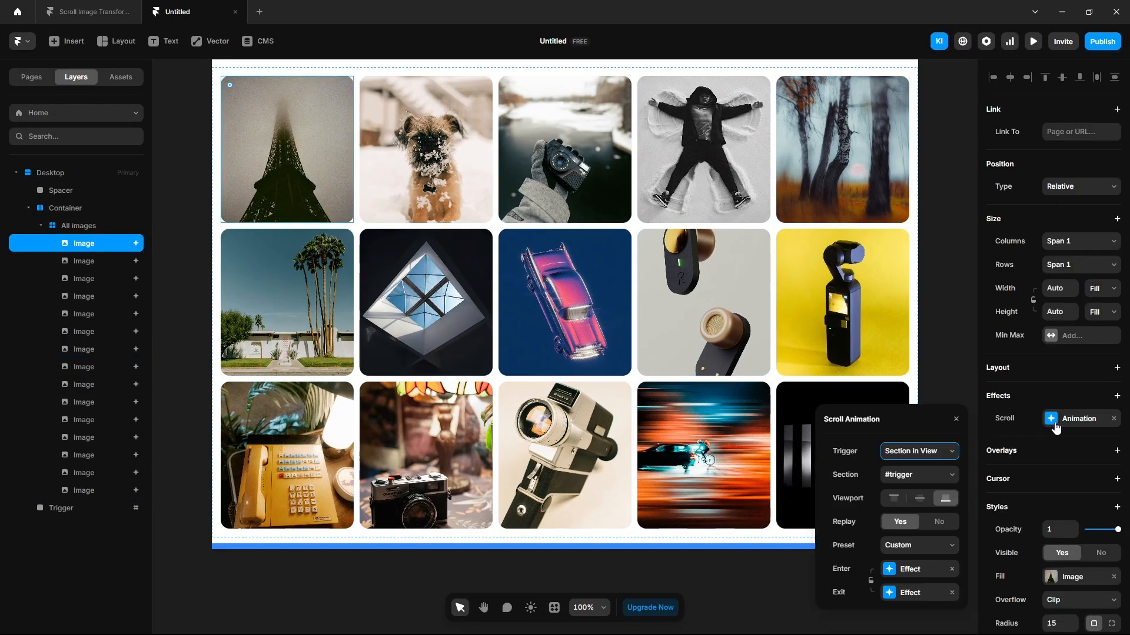
left_click(904, 571)
left_click(874, 561)
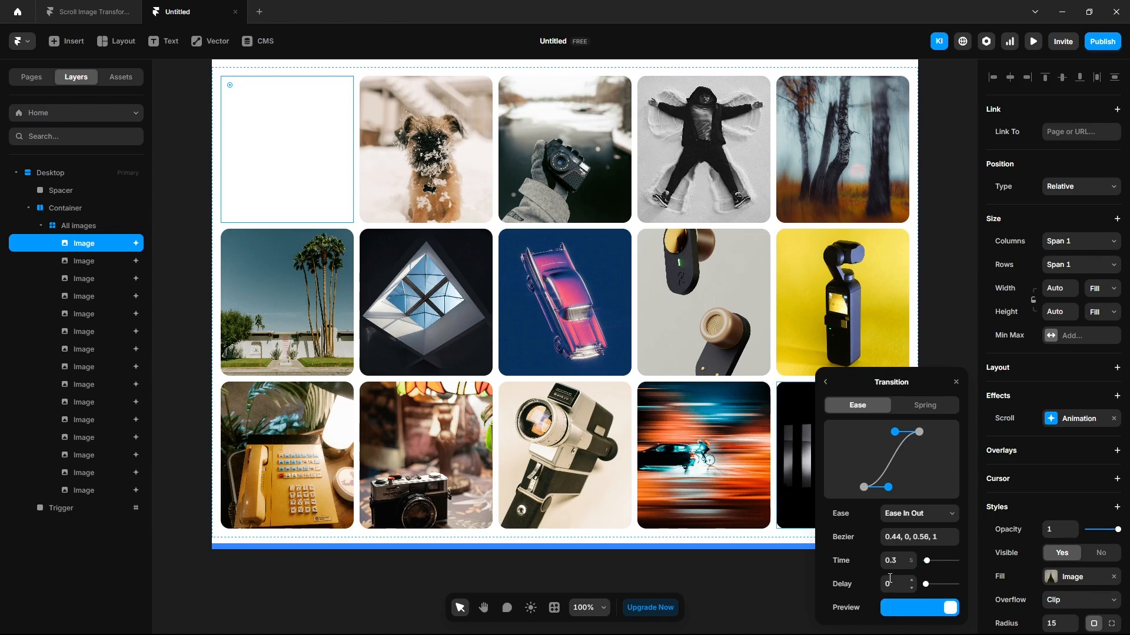
left_click(849, 581)
left_click(825, 382)
left_click(825, 419)
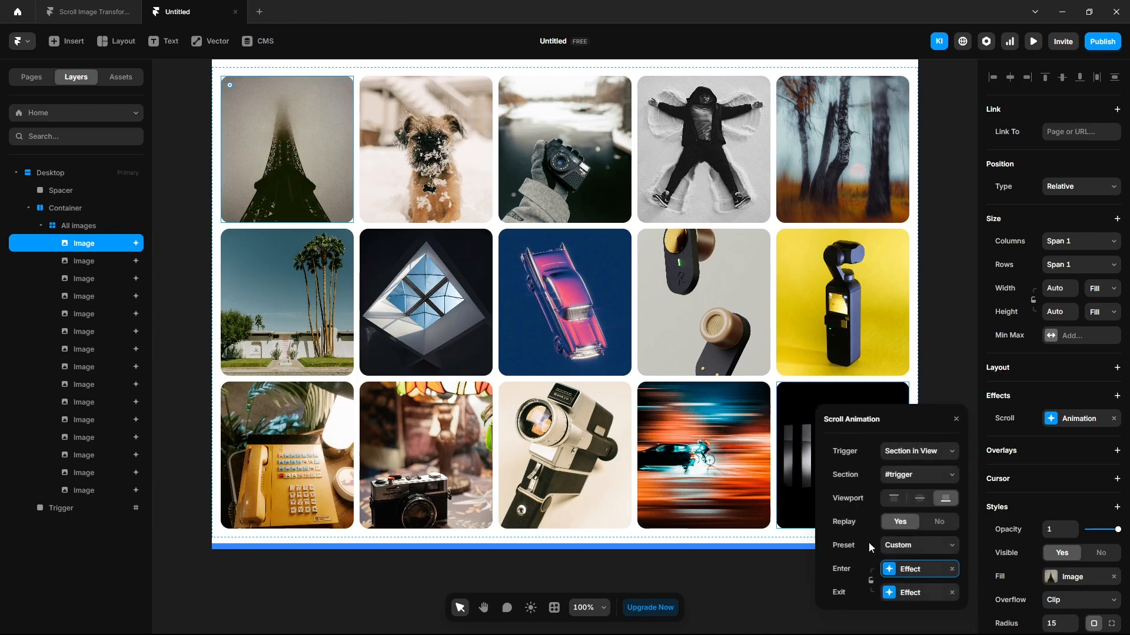
Set the delay of the Eiffel Tower image's exit transition to 0.5 s.
left_click(896, 593)
left_click(903, 569)
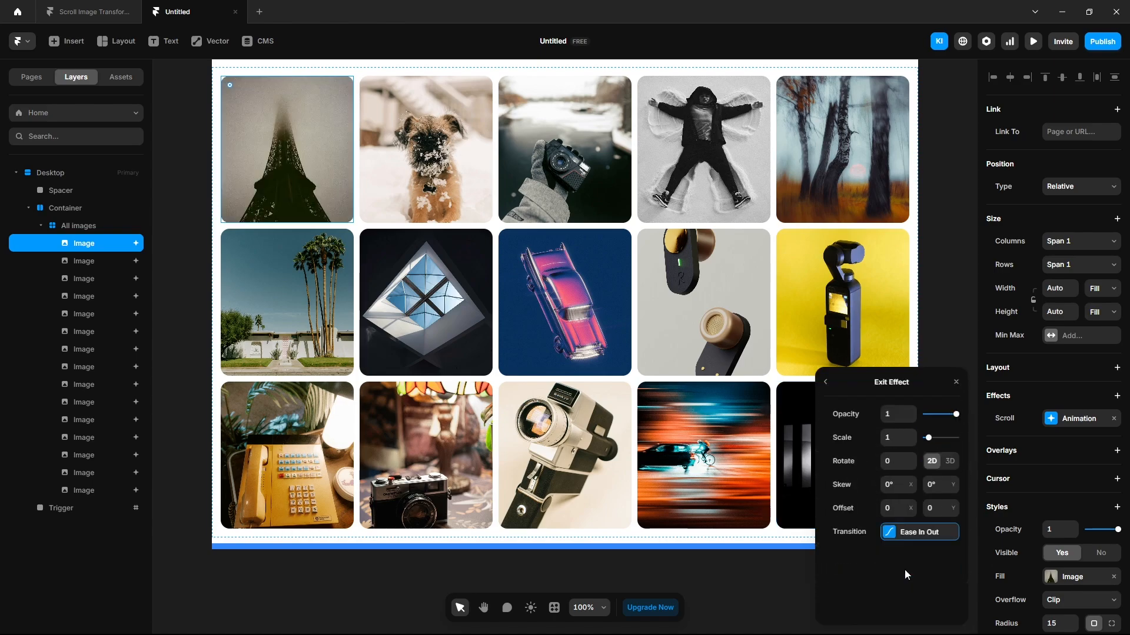
left_click_drag(894, 585, 838, 586)
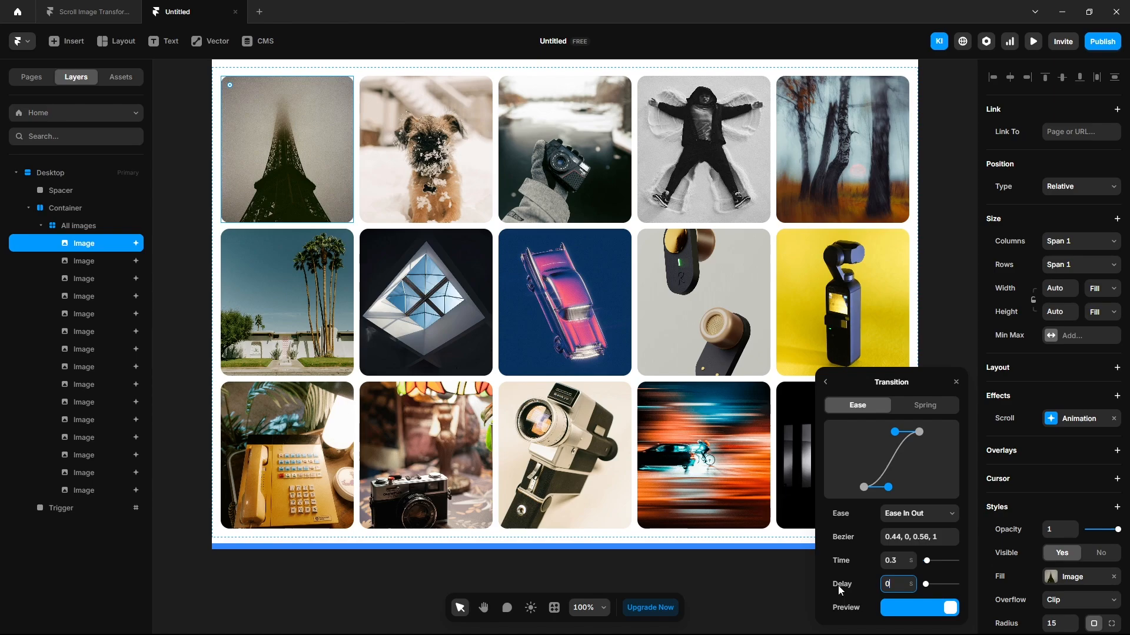
type("0.5")
key("Return")
Set the dog image's exit transition delay to 0.4 s and adjust its enter transition delay as well.
left_click(441, 132)
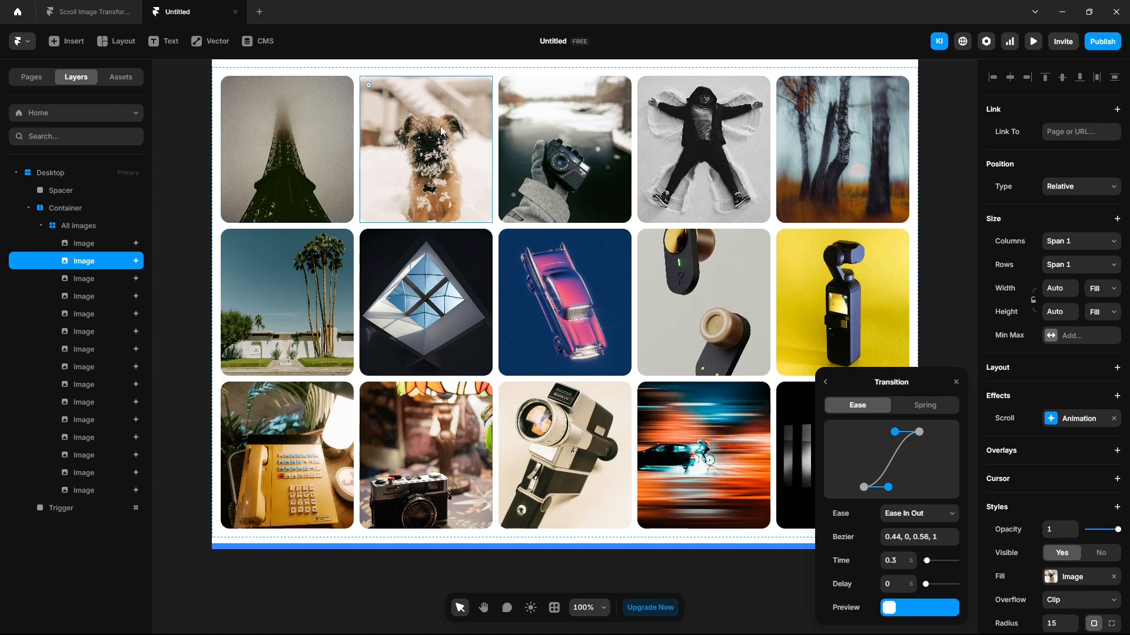
left_click(904, 583)
type(".4")
left_click(826, 383)
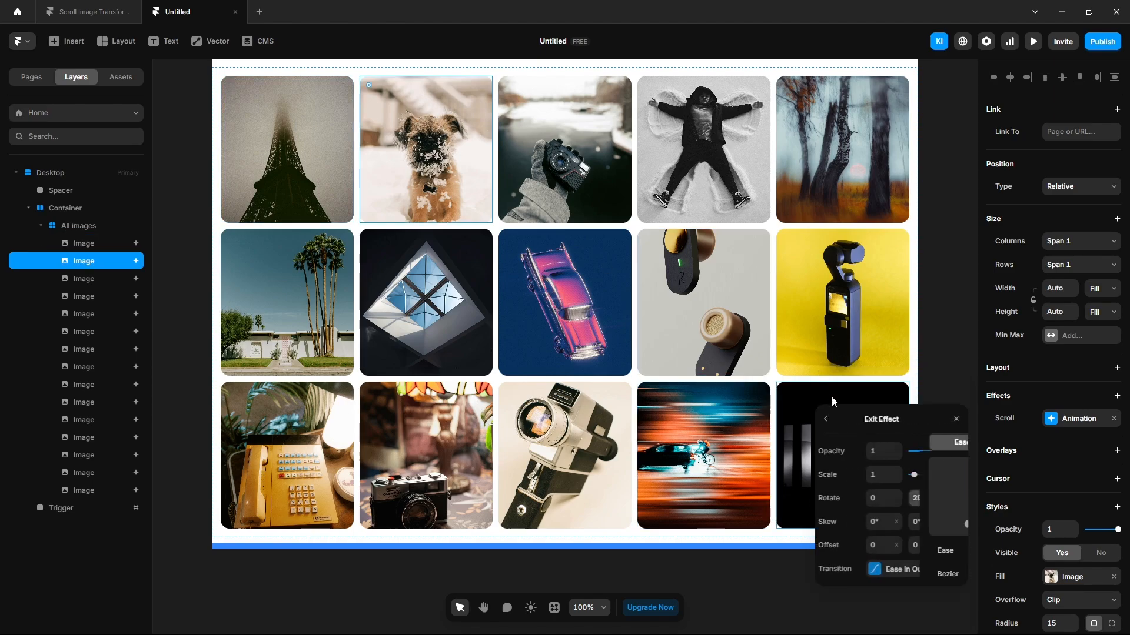
left_click(827, 420)
left_click(898, 572)
left_click(899, 572)
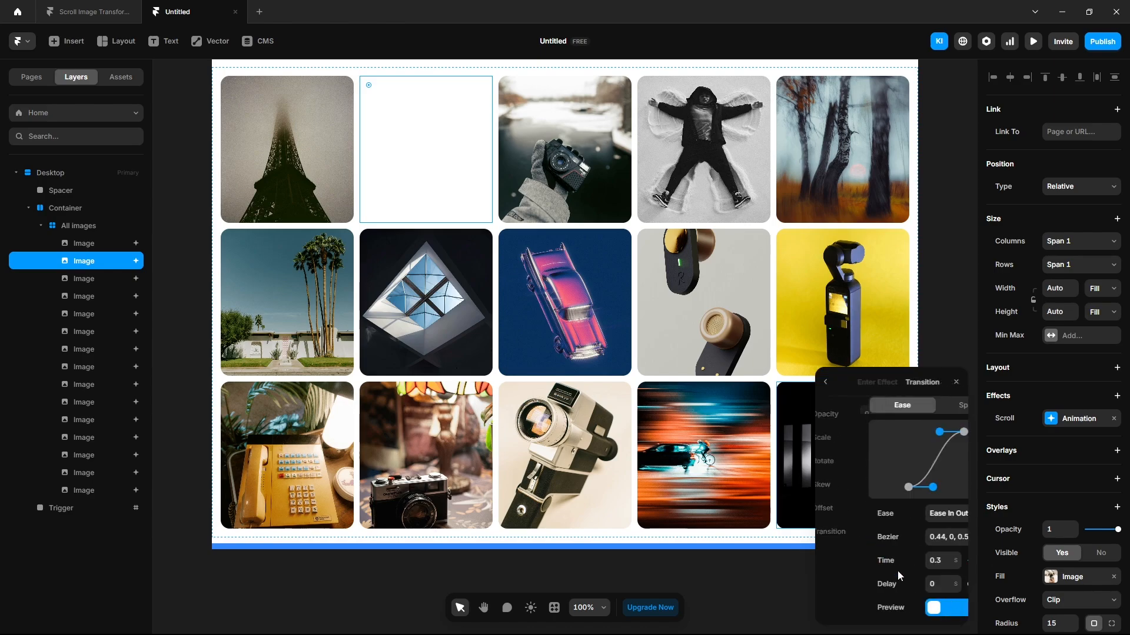
left_click(895, 585)
Set both the enter and exit transition delays of the gloved-hand camera image to 0.2 s.
left_click(564, 142)
left_click(895, 584)
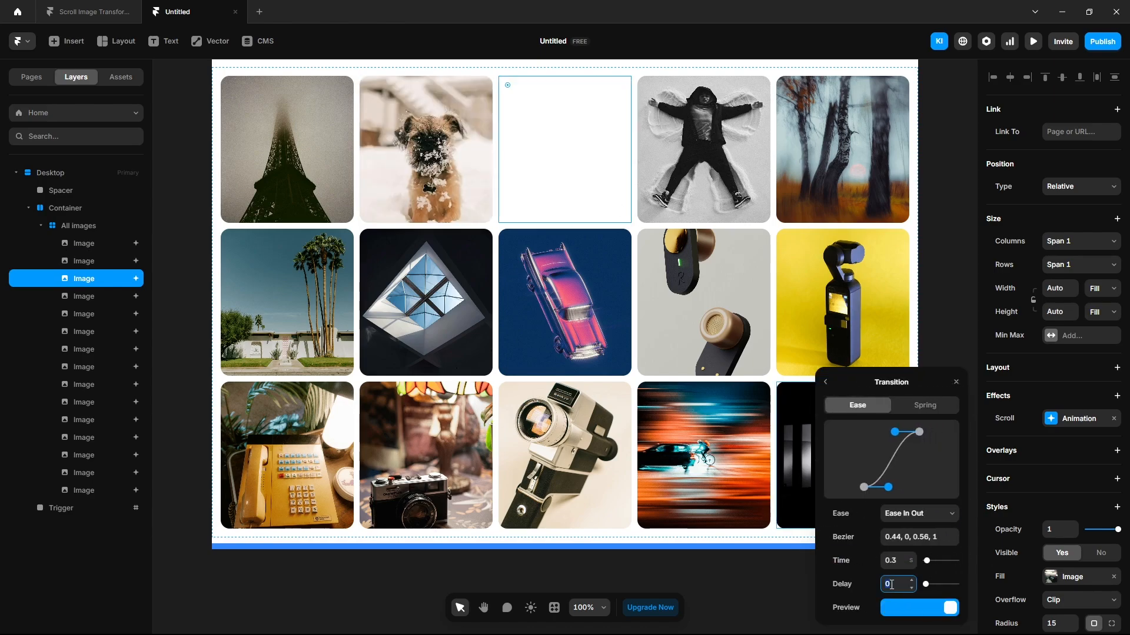
type(".2")
left_click(825, 382)
left_click(826, 419)
left_click(900, 571)
left_click(900, 586)
type(".2")
Set both the exit and enter transition delays of the snow angel image to 0.3 s.
left_click(703, 171)
left_click(899, 585)
type(".3")
left_click(826, 383)
left_click(899, 571)
left_click(900, 585)
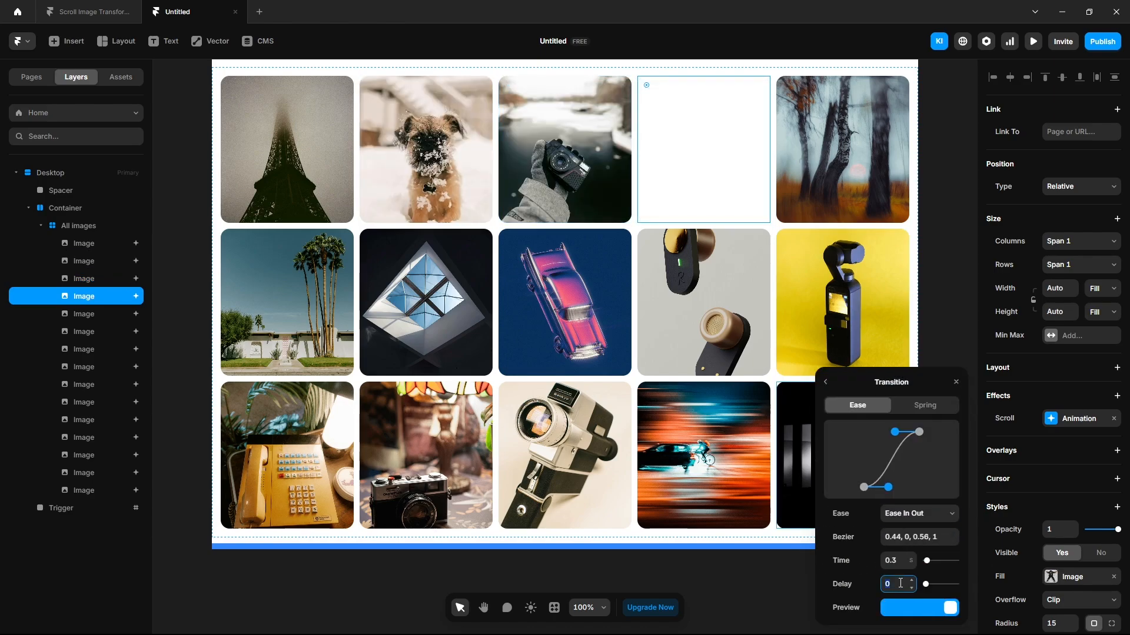
type(".3")
Set the forest image's exit and enter transition delays to 0.4 s, and finish editing the grid images' delays.
left_click(803, 177)
left_click(897, 584)
type(".4")
left_click(826, 382)
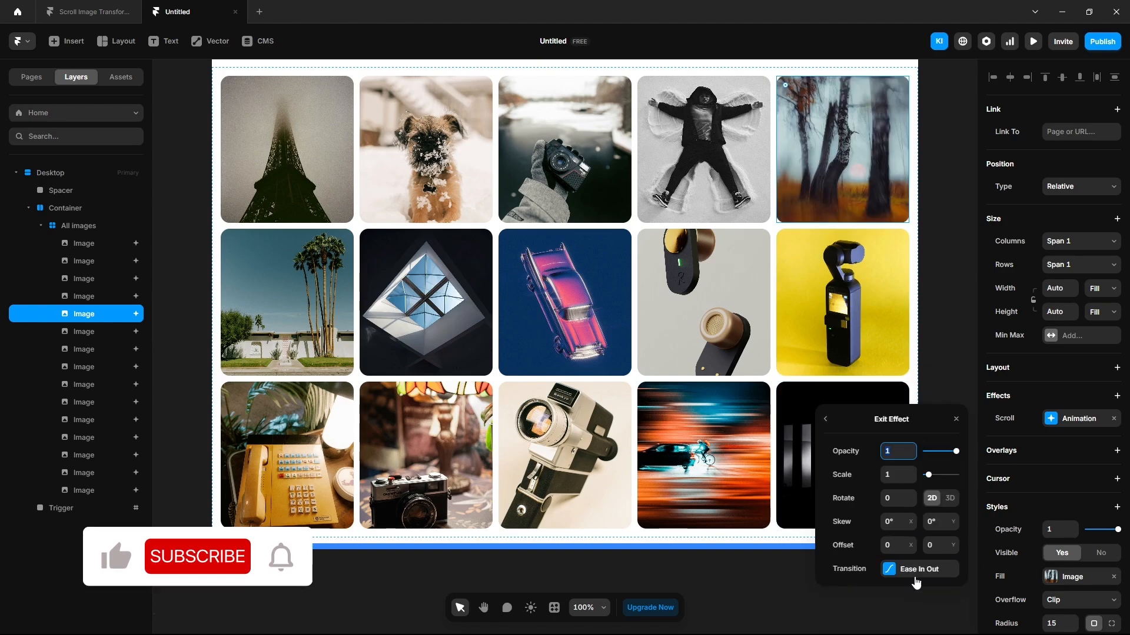
left_click(913, 572)
left_click(899, 584)
type(".4")
left_click(294, 294)
left_click(826, 384)
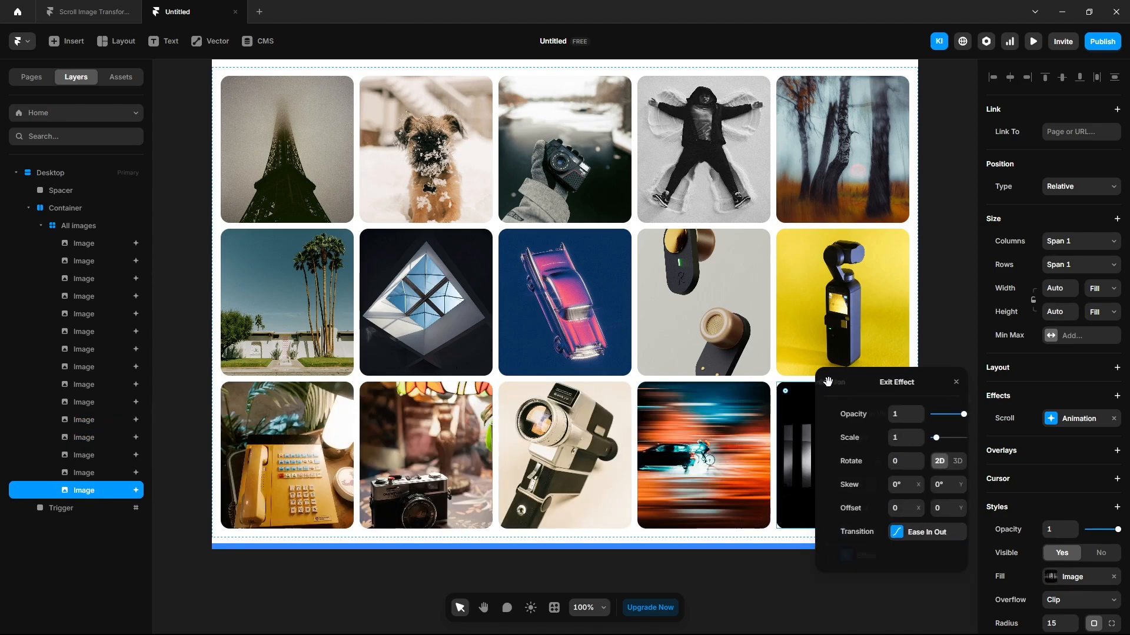
left_click(934, 310)
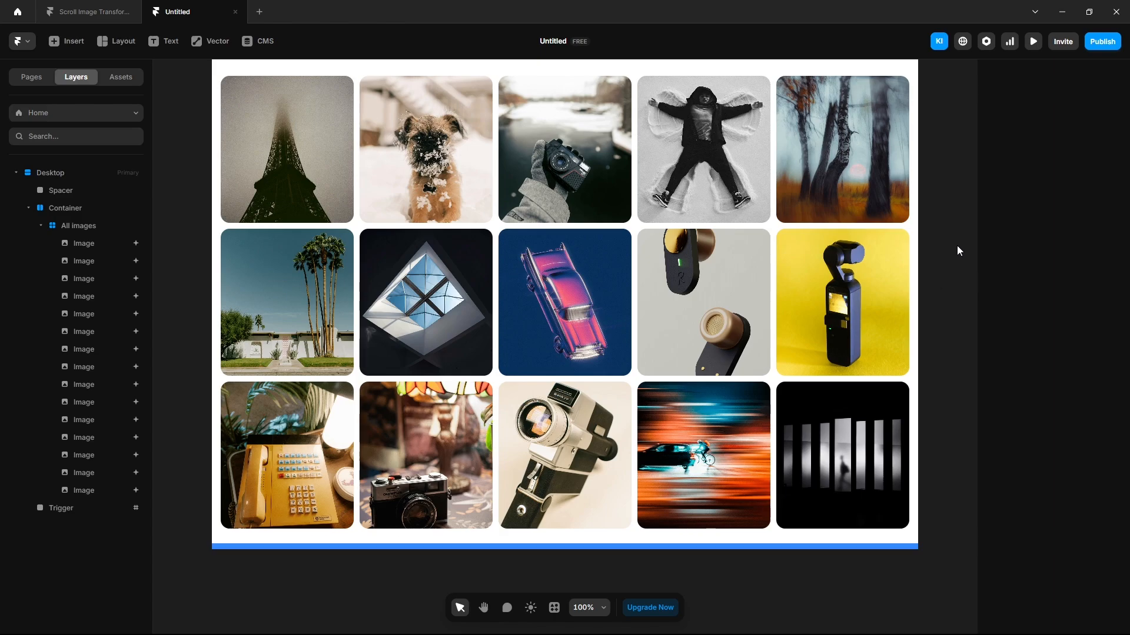
Preview the page, scroll down and back up through the grid to check the staggered fade, and return to the editor.
left_click(1034, 42)
scroll(677, 499, "down", 10)
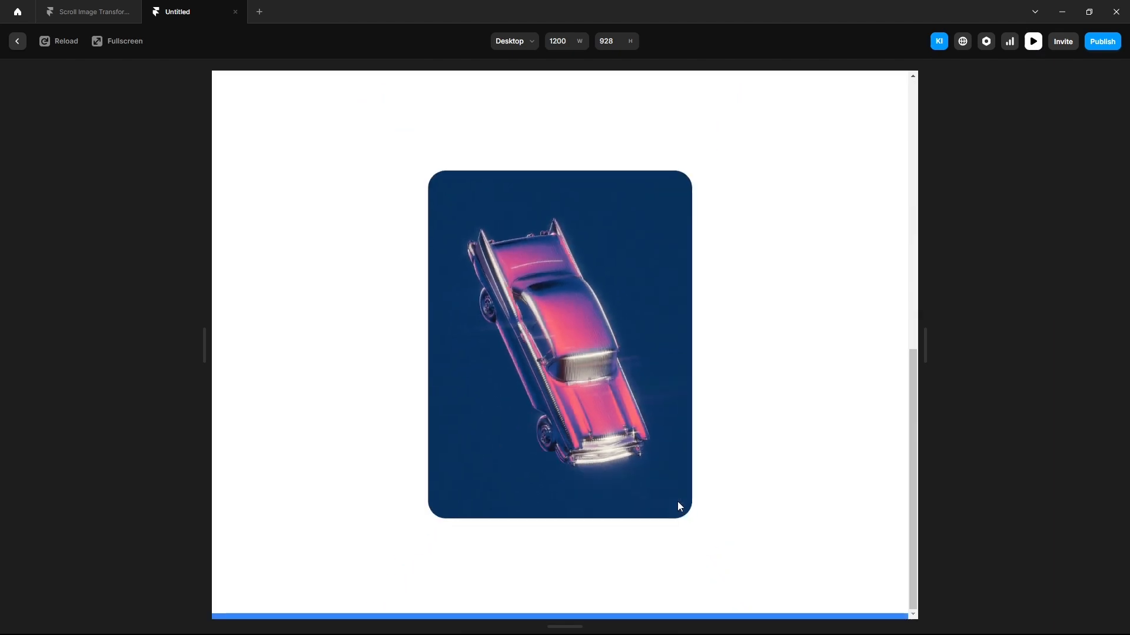
scroll(677, 502, "up", 8)
scroll(679, 507, "up", 3)
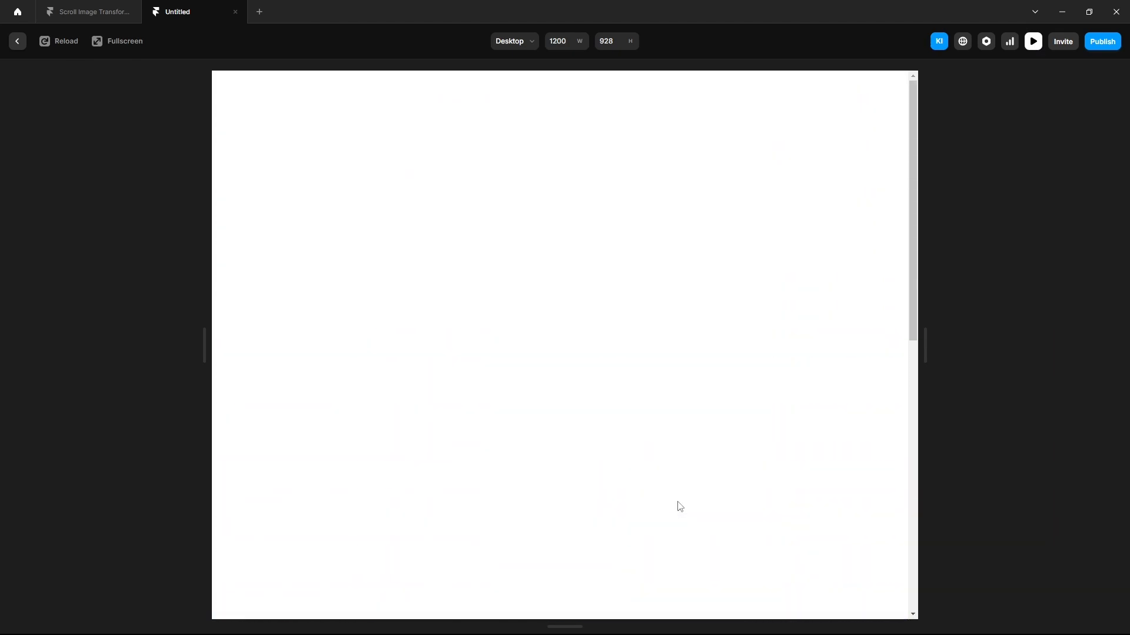
scroll(680, 507, "down", 10)
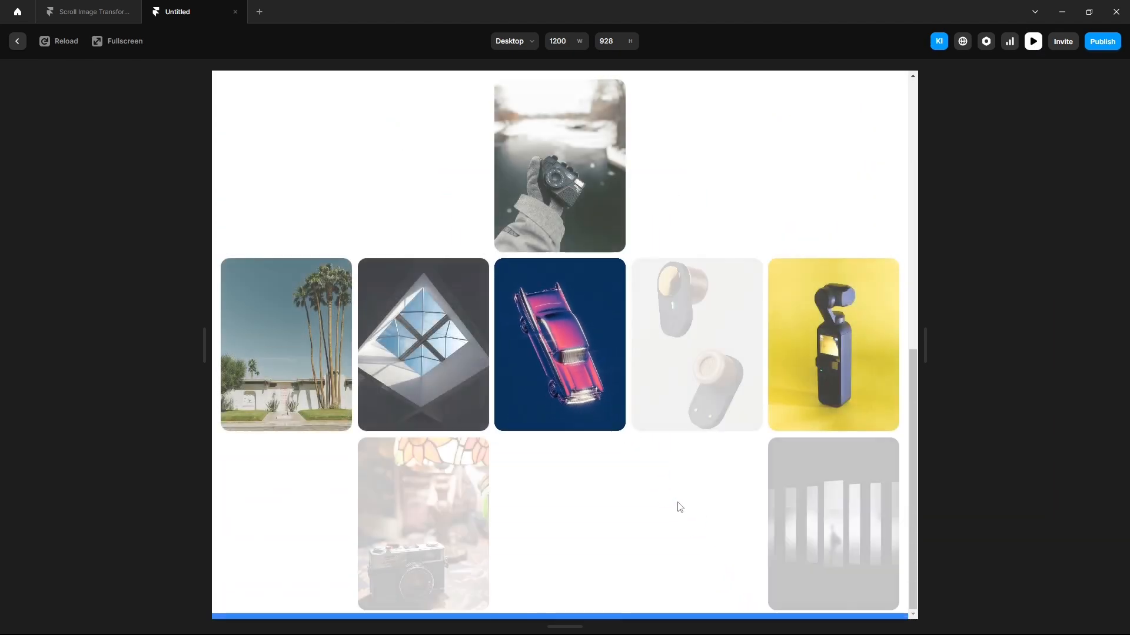
key("Escape")
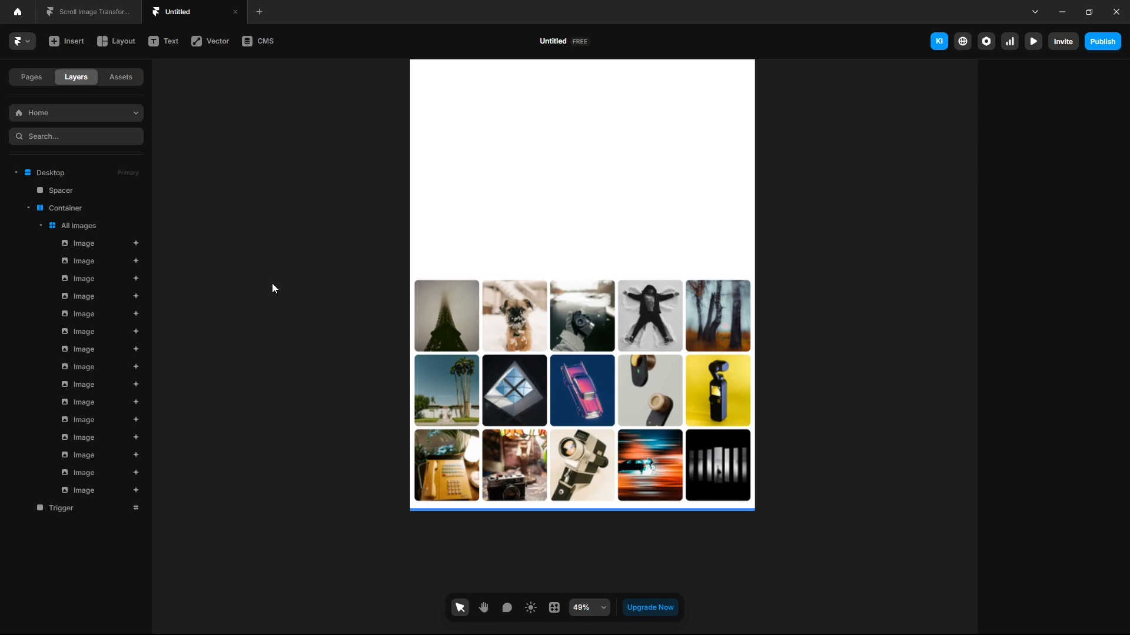
Set the scale of the Eiffel Tower image's enter effect to 0.
left_click(444, 316)
left_click(1058, 422)
left_click(906, 568)
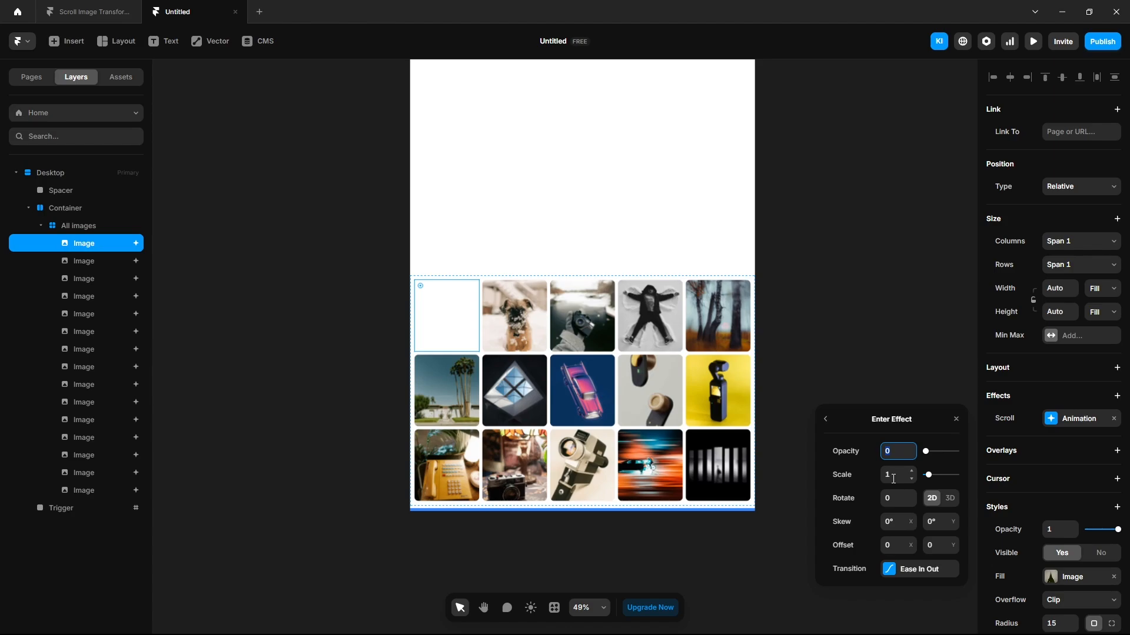
left_click(894, 479)
type("0")
key("Return")
Set the enter effect's scale to 0 for the dog image and the remaining grid images except the car.
left_click(520, 330)
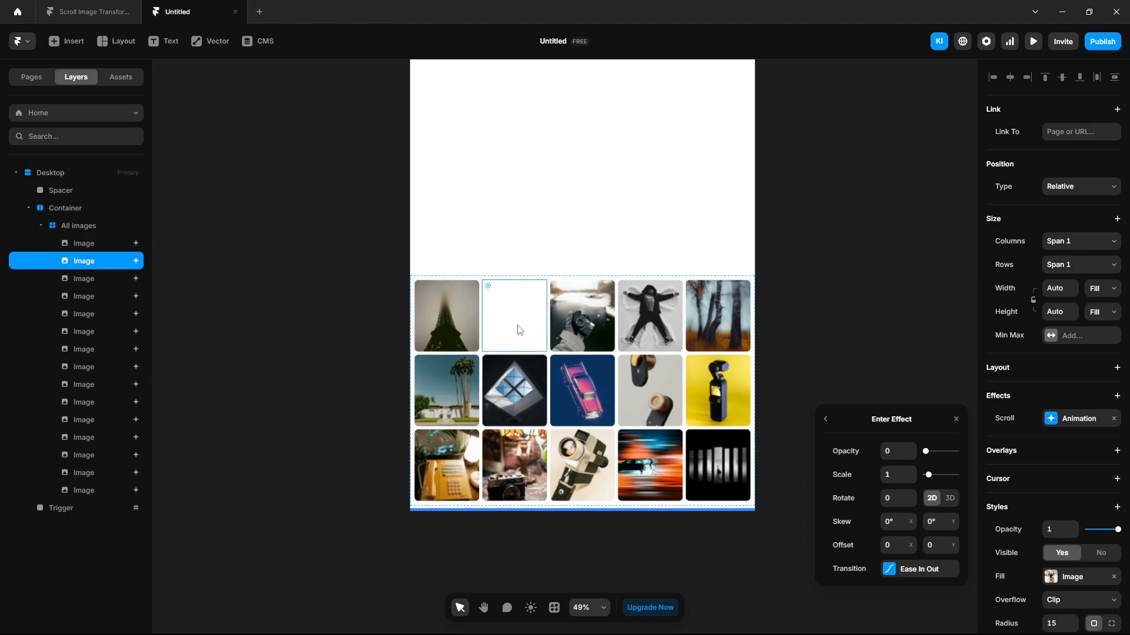
left_click(894, 477)
type("0")
key("Return")
left_click(604, 322)
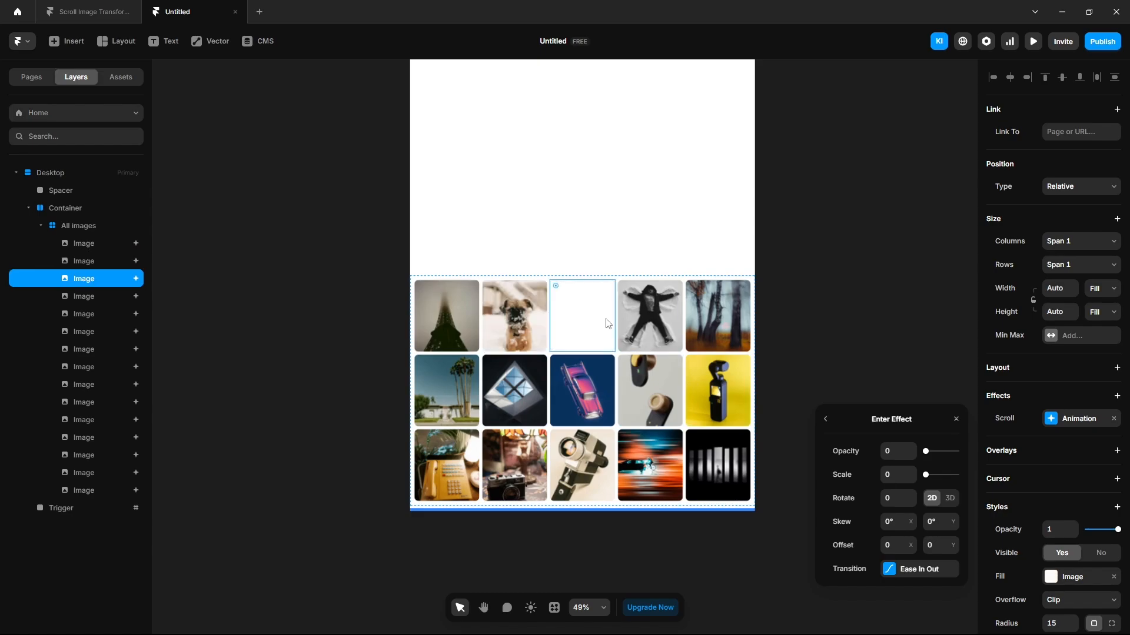
left_click(887, 475)
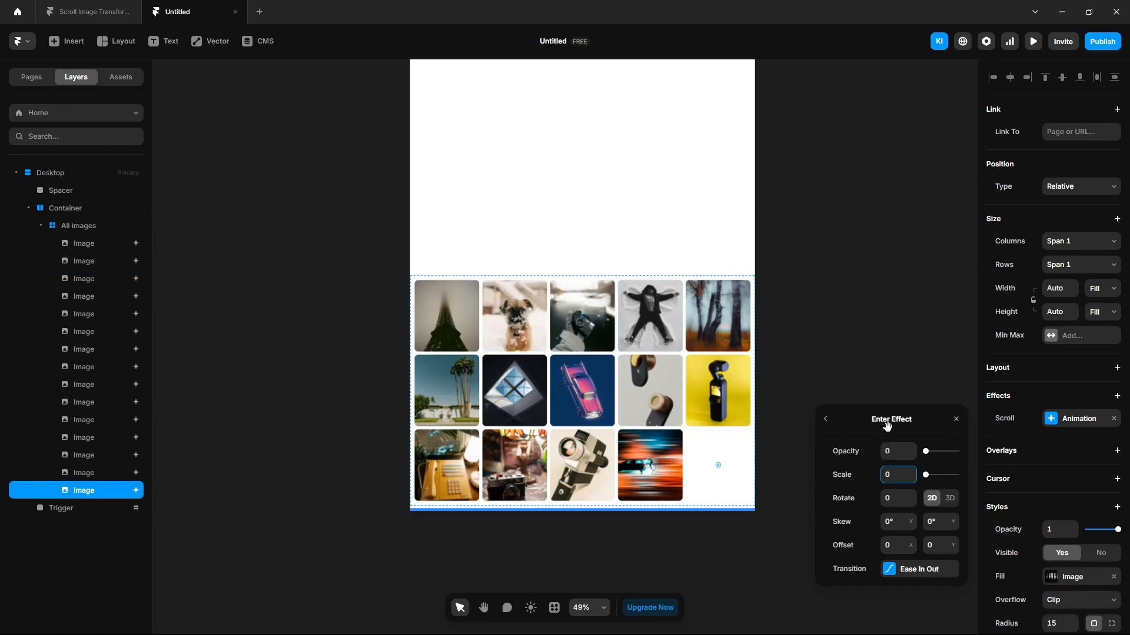
left_click(856, 338)
Preview the page, scroll through the grid to check the shrinking images, and return to the editor.
left_click(1030, 50)
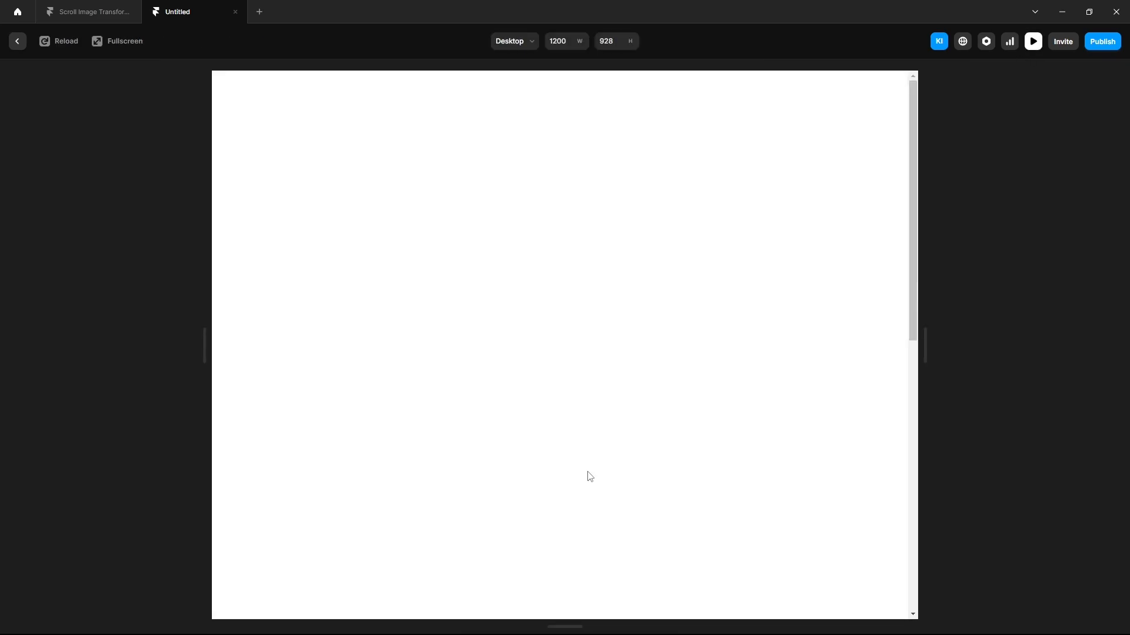
scroll(589, 475, "down", 10)
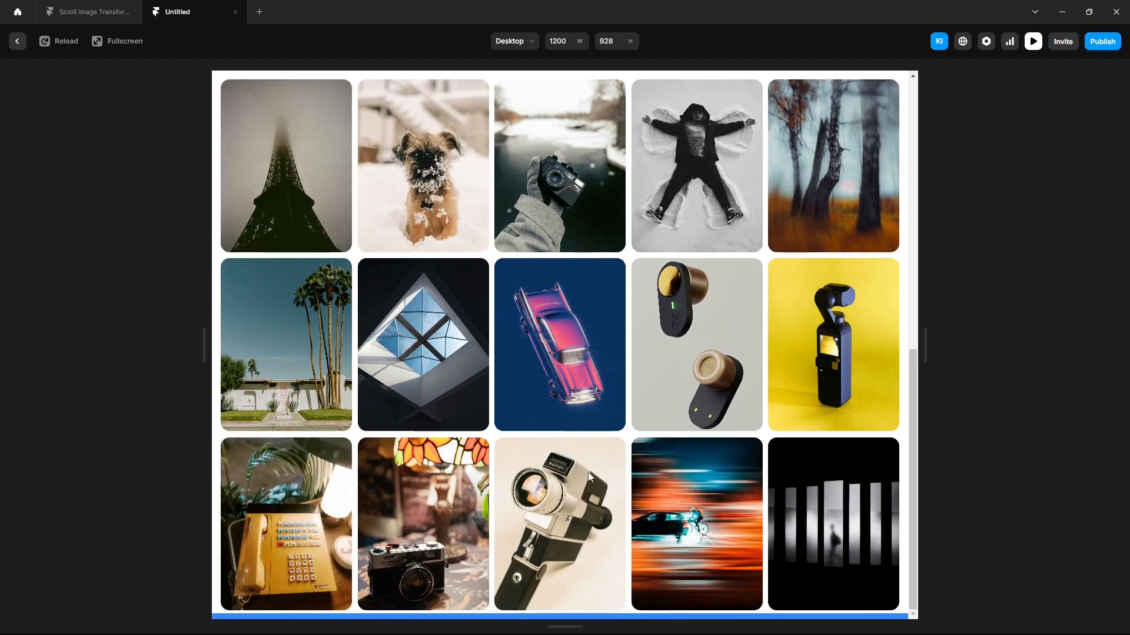
scroll(588, 473, "up", 10)
scroll(590, 476, "down", 10)
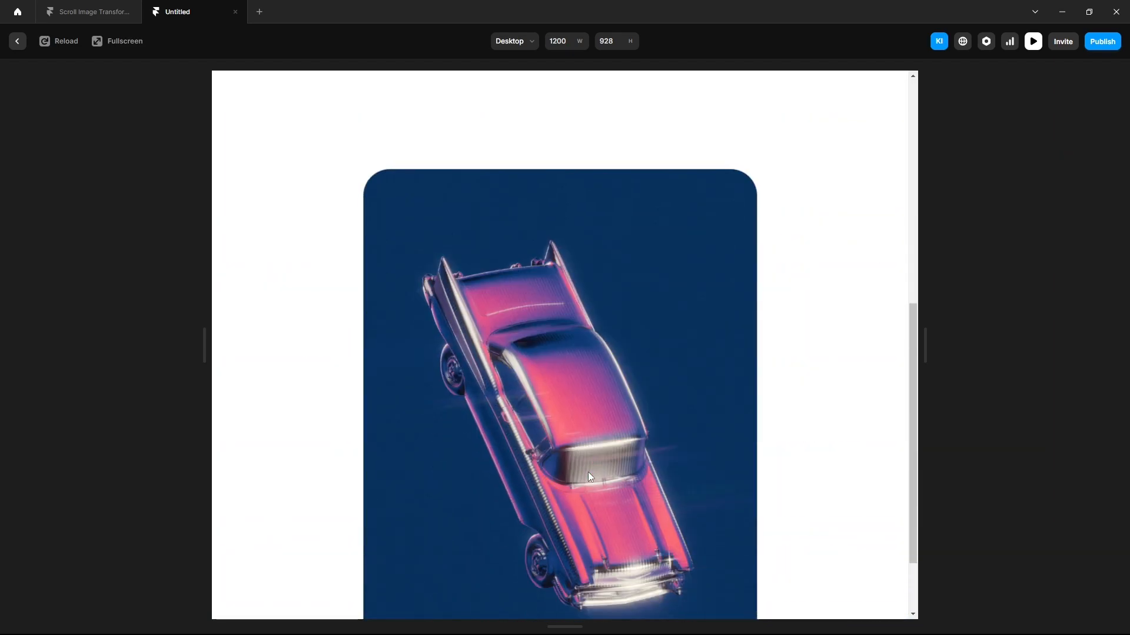
key("Escape")
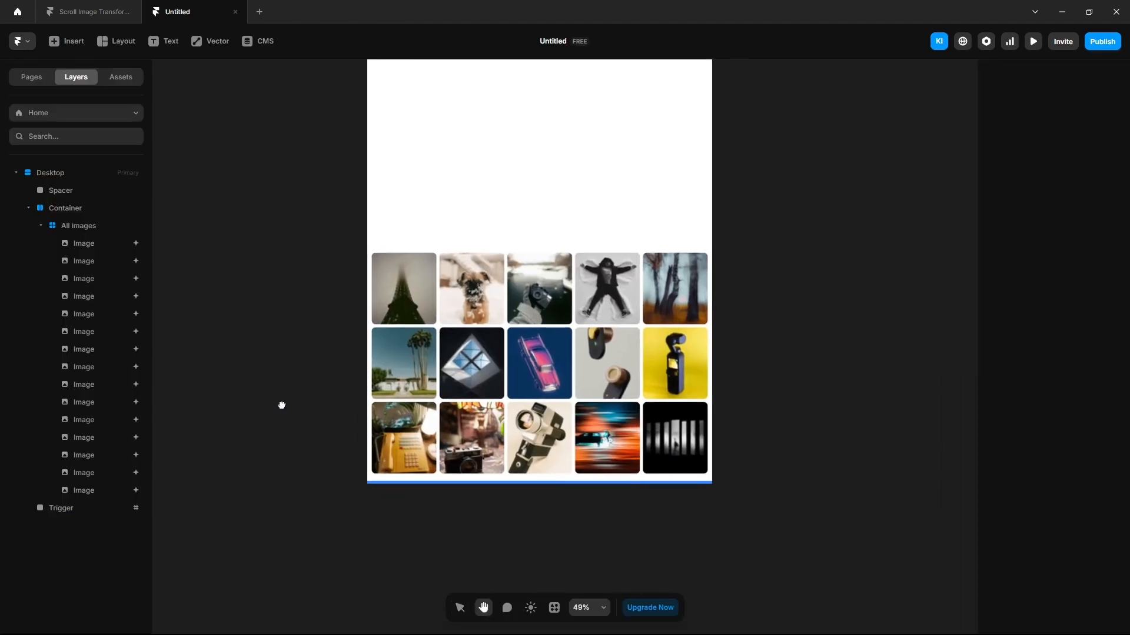
Add the text EXPLORE below the desktop frame and set its color to white (FFFFFF).
key("t")
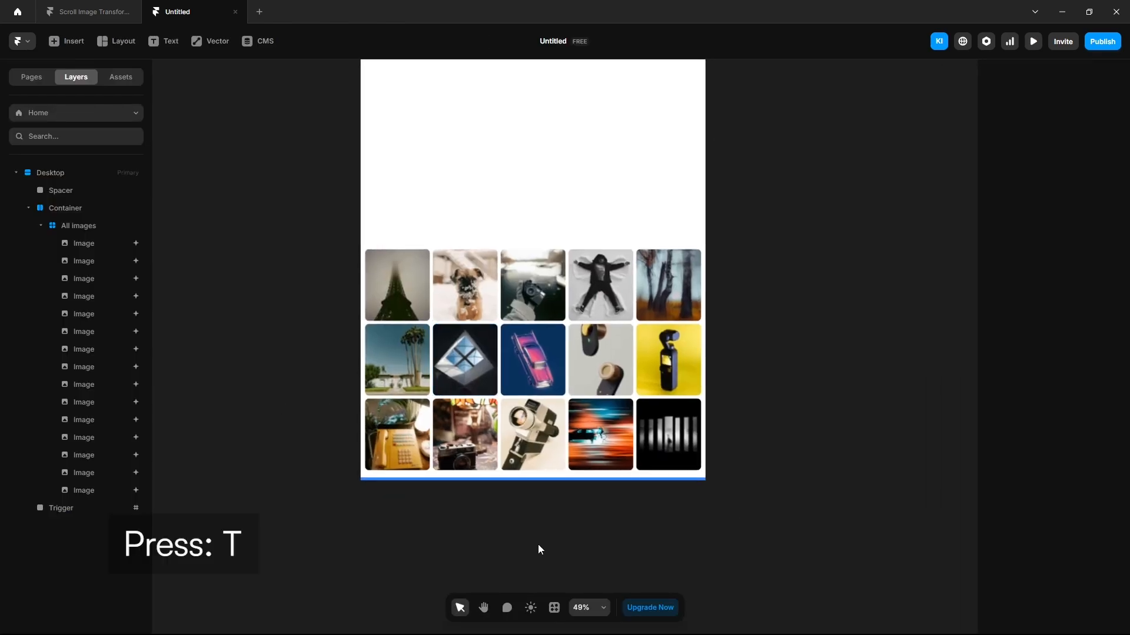
left_click(552, 498)
type("EXPLORE")
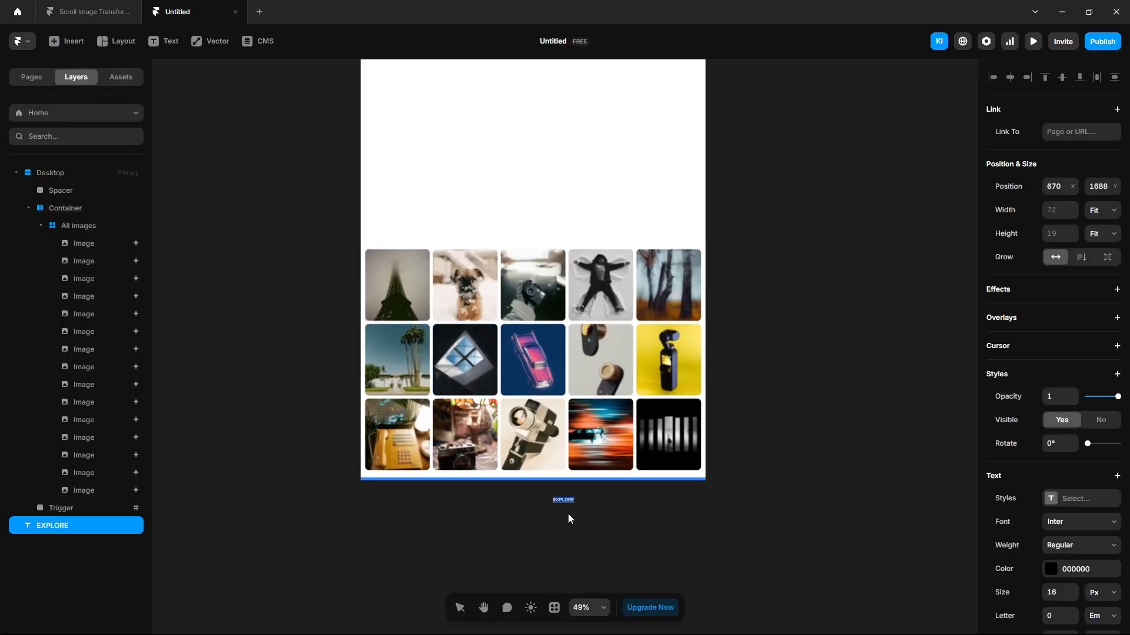
left_click(1051, 569)
left_click_drag(918, 518, 794, 444)
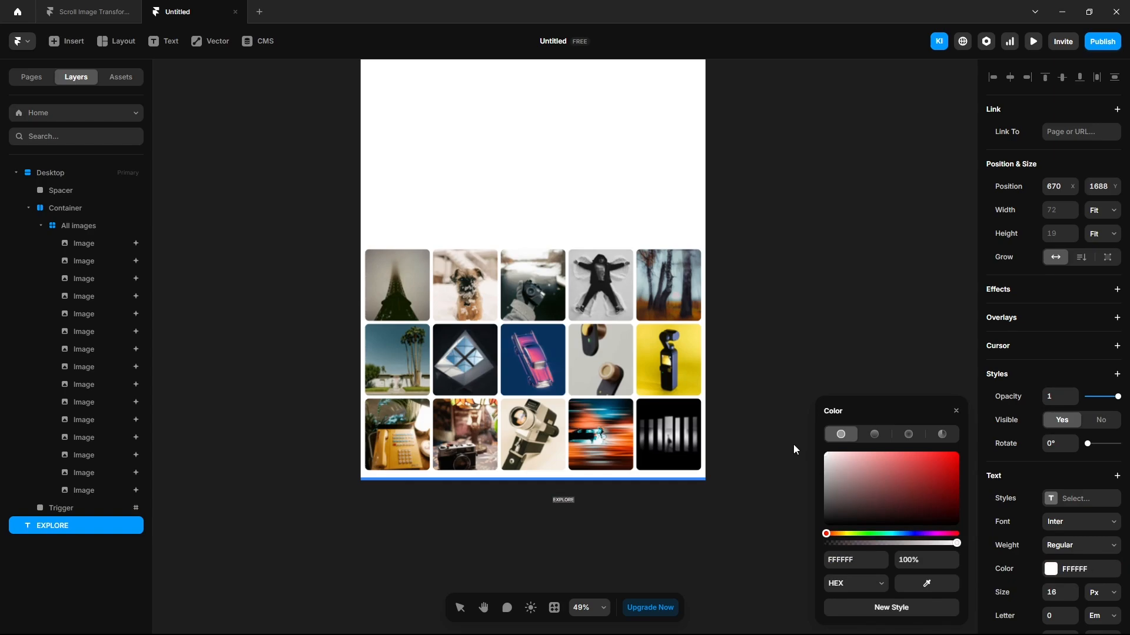
Change the EXPLORE text's font to Oswald and set its size to 100 px.
left_click(1053, 524)
type("osw")
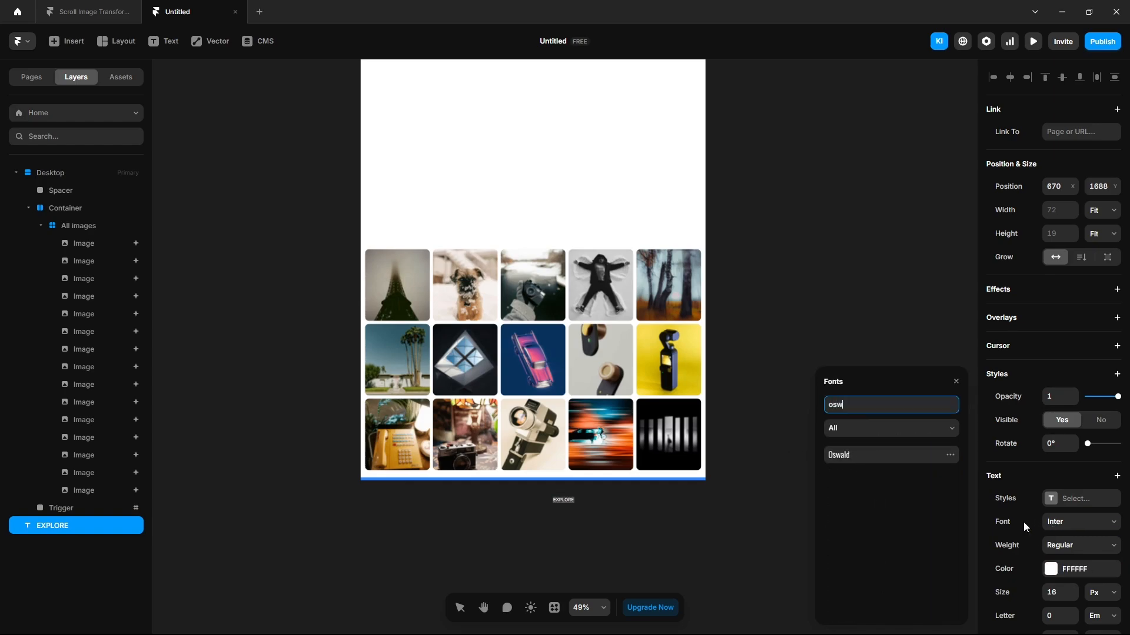
key("Return")
left_click(1059, 591)
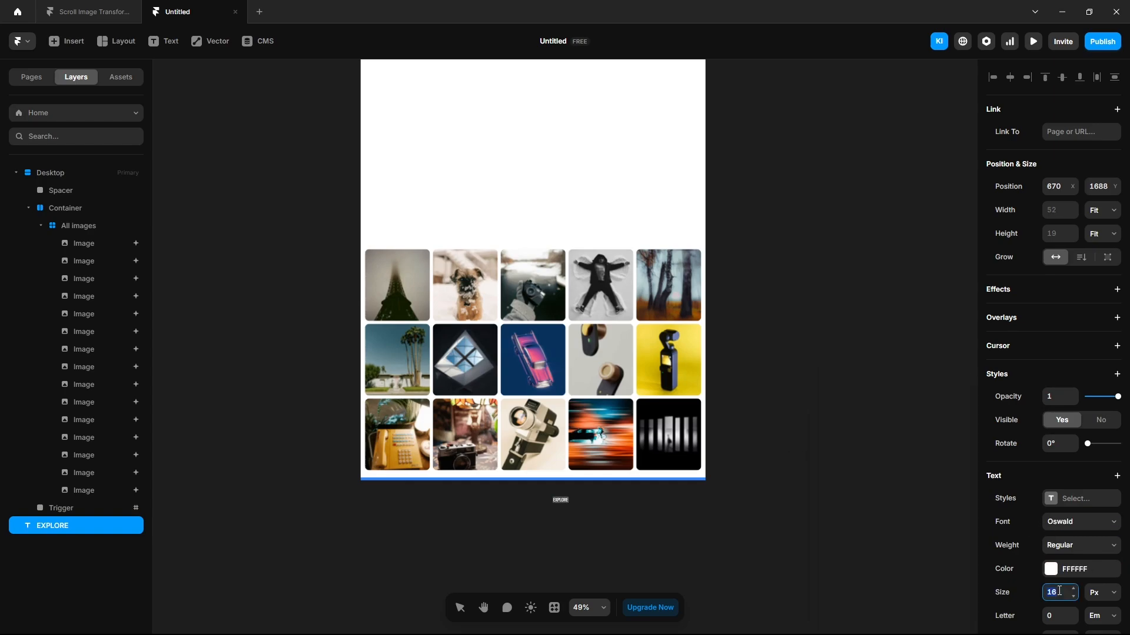
type("100")
key("Return")
Set the EXPLORE text's weight to Bold and its letter spacing to -0.03 em.
left_click(1081, 545)
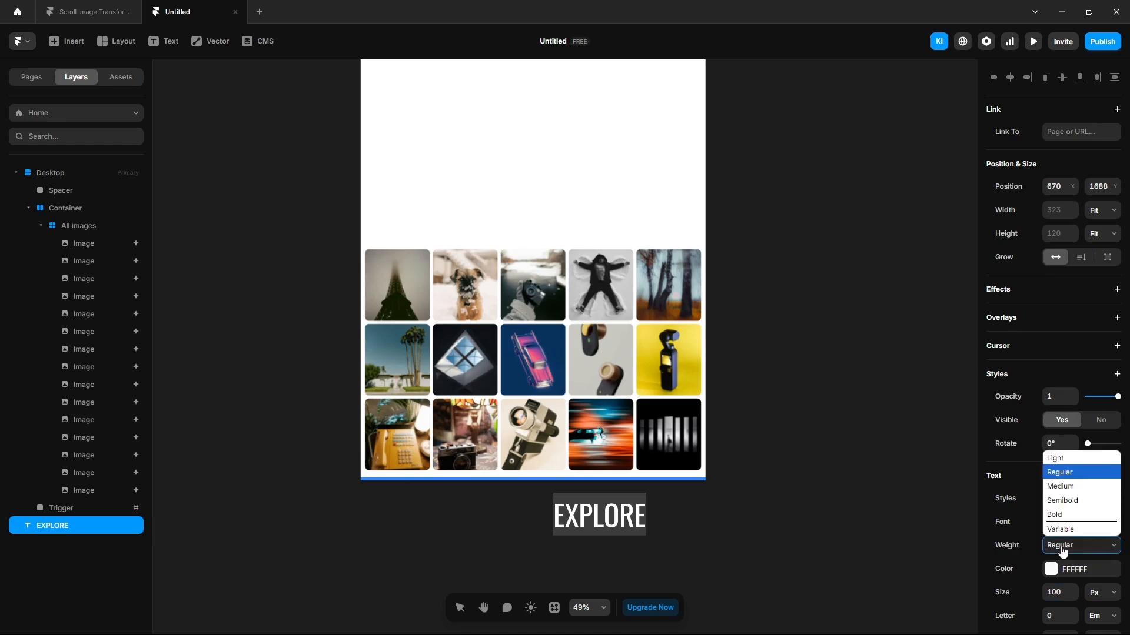
left_click(1062, 519)
scroll(1062, 521, "down", 2)
left_click(1053, 500)
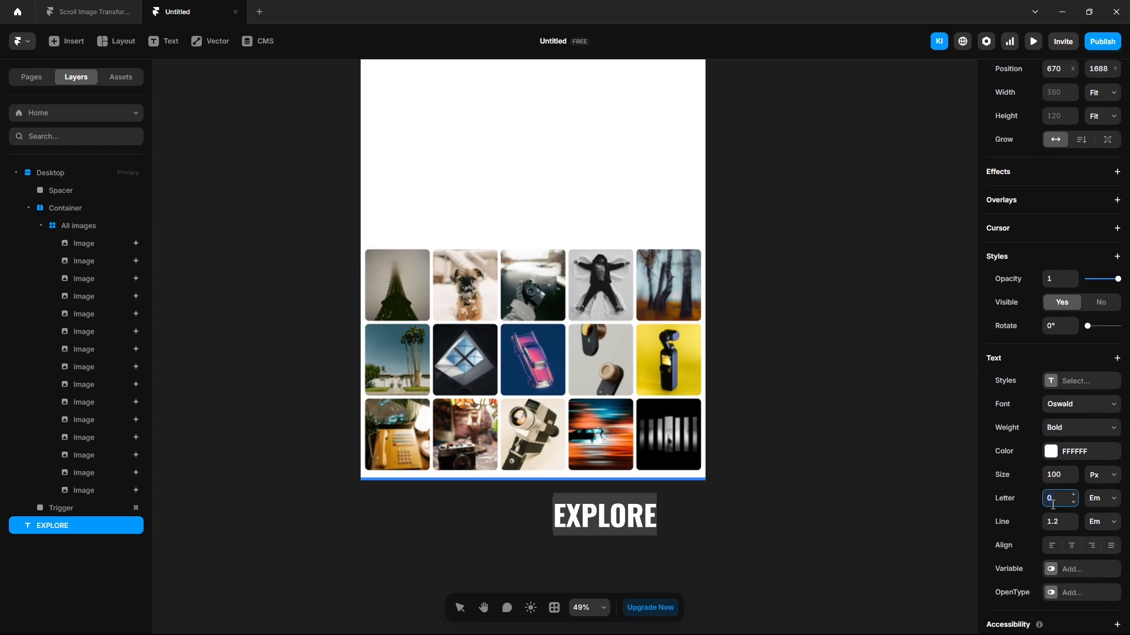
type("-0.03")
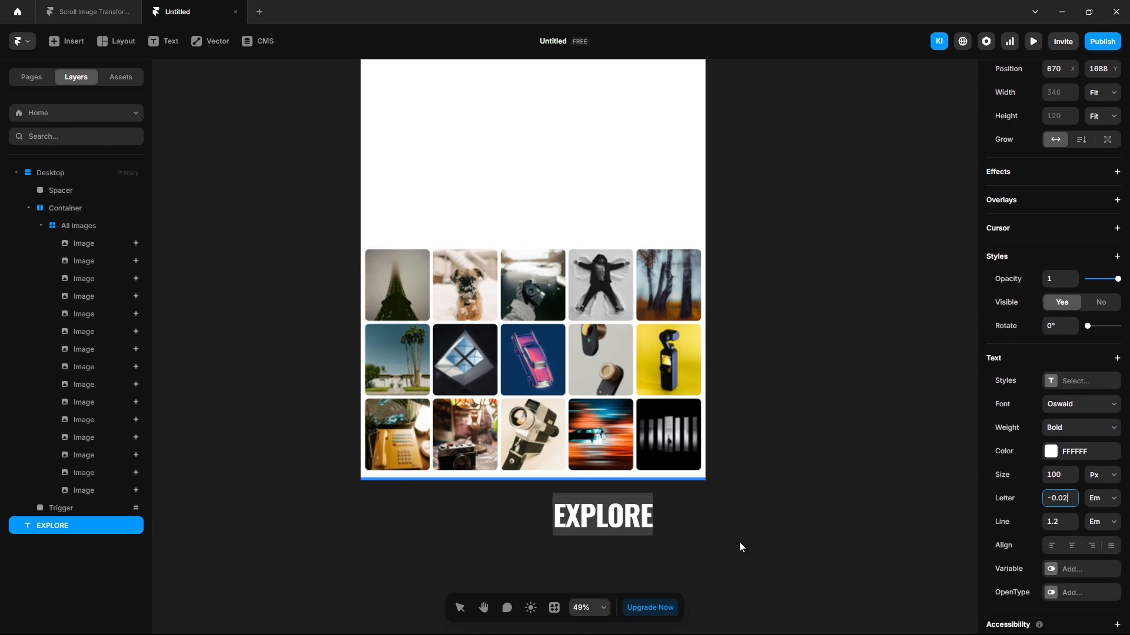
Move the EXPLORE text into the All images grid with absolute positioning and center it horizontally and vertically.
left_click_drag(52, 525, 93, 227)
left_click(1082, 184)
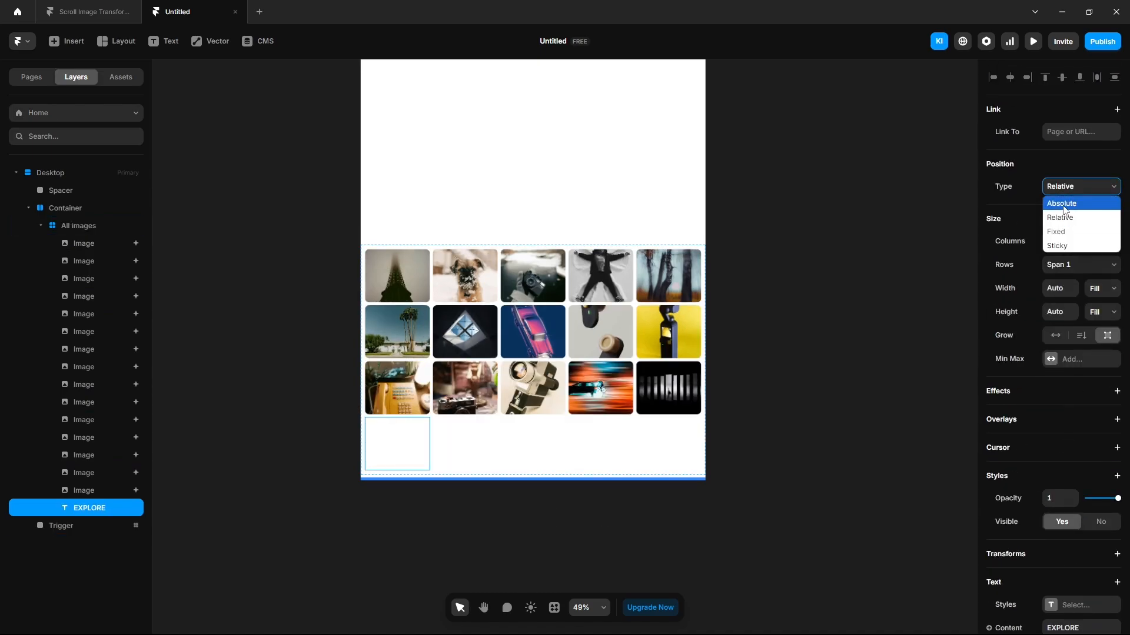
left_click(1065, 207)
left_click(1011, 78)
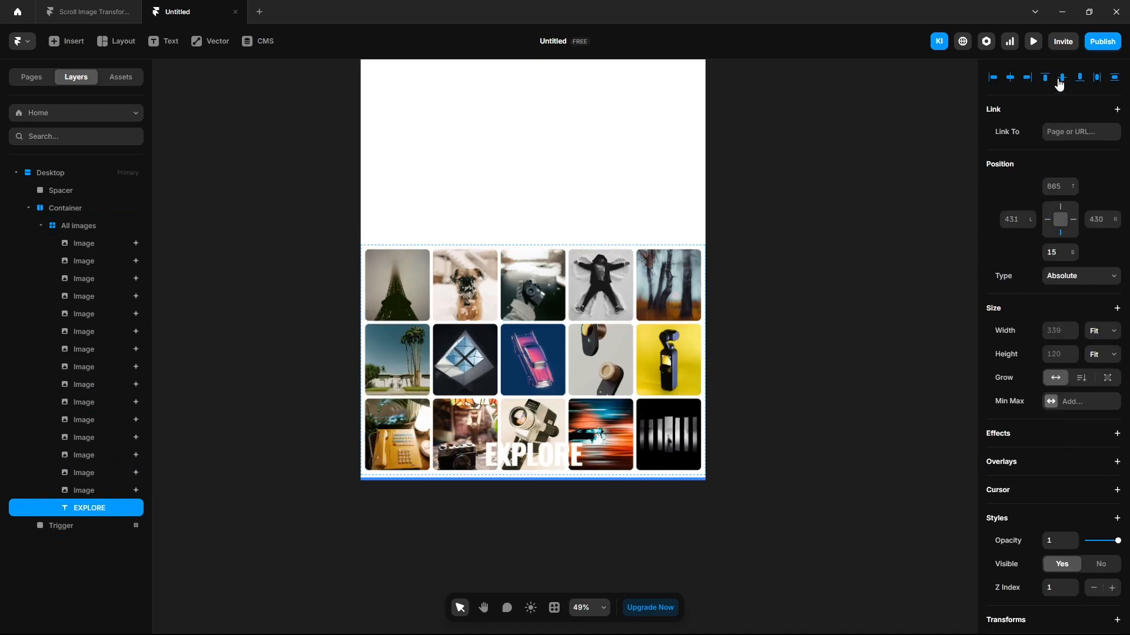
left_click(1062, 79)
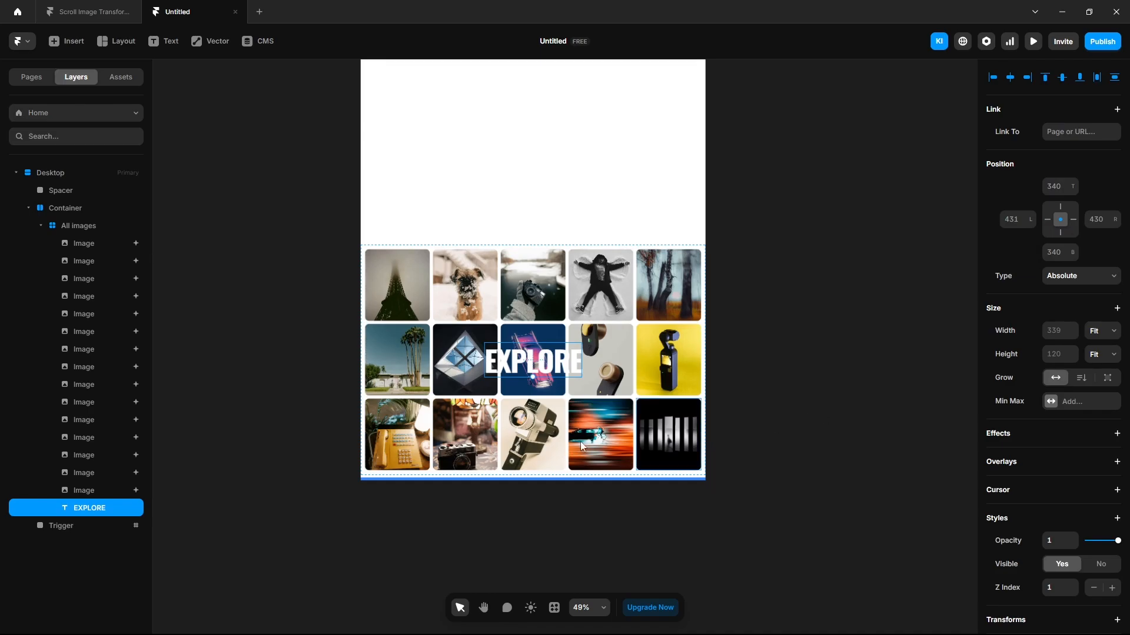
Convert the EXPLORE text into a new component named Text.
right_click(530, 361)
left_click(551, 65)
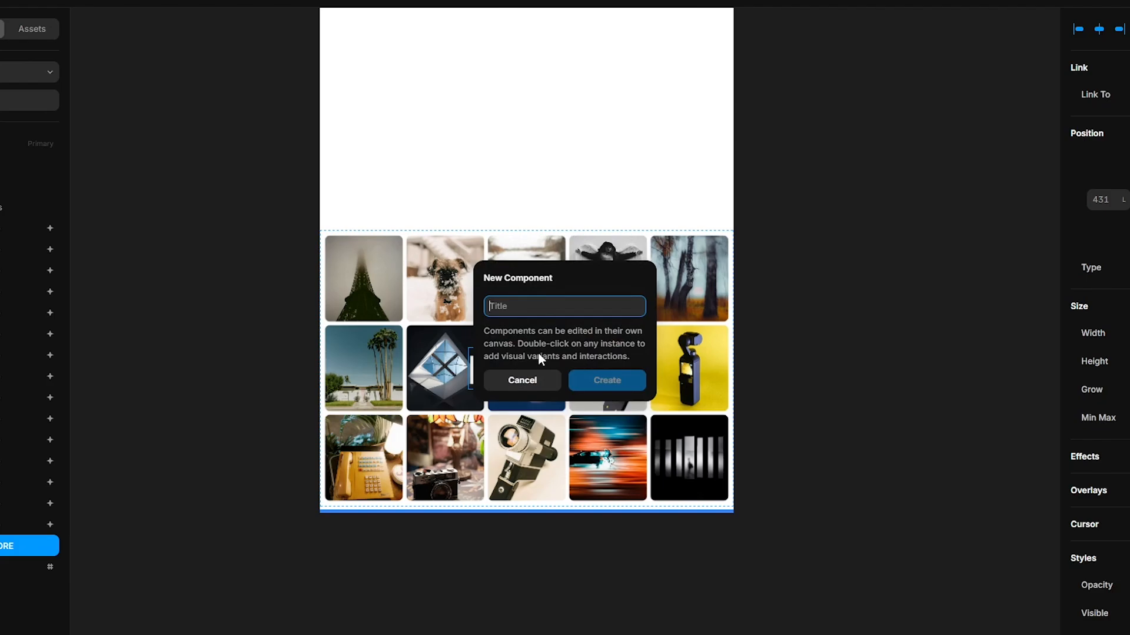
type("Text")
key("Return")
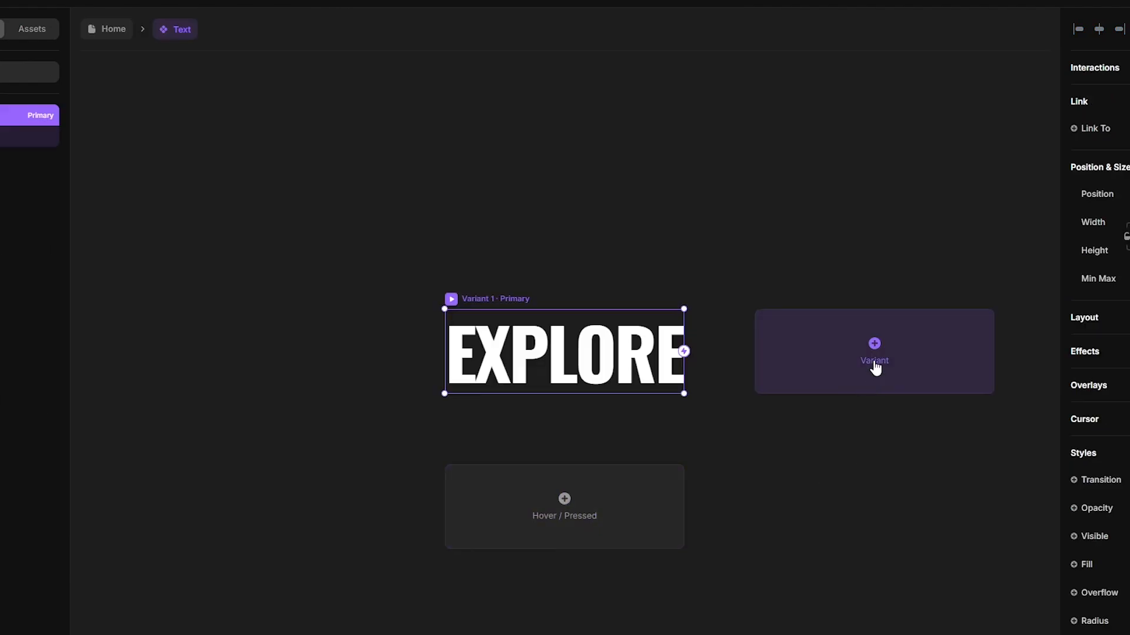
Add a second variant to the Text component and change its content to FIND.
left_click(874, 366)
left_click(101, 177)
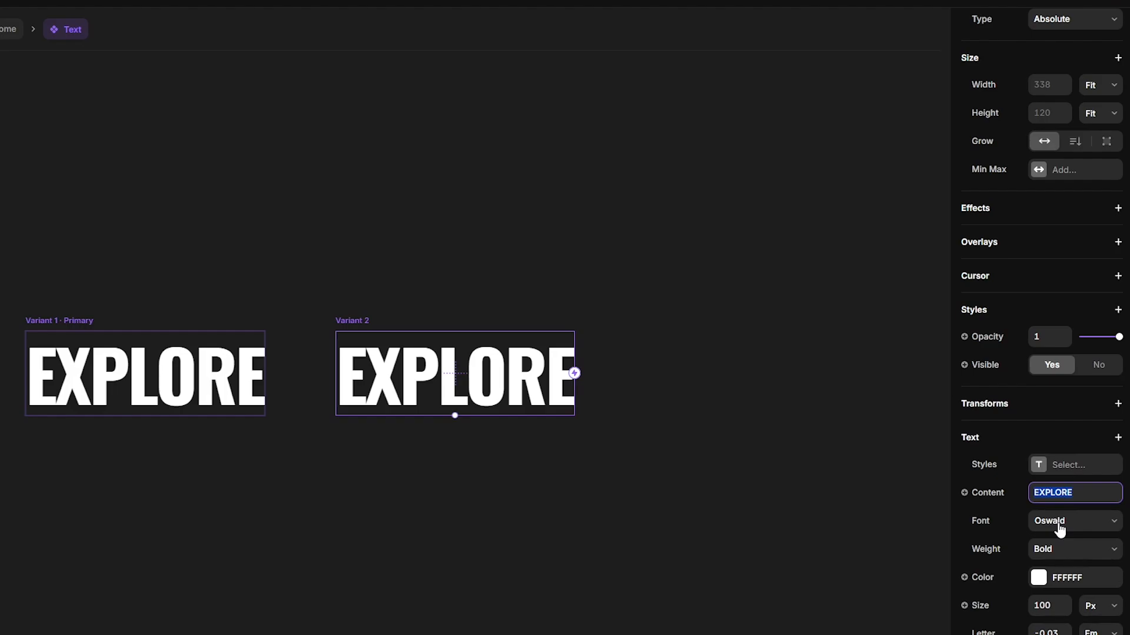
type("FIND")
key("Return")
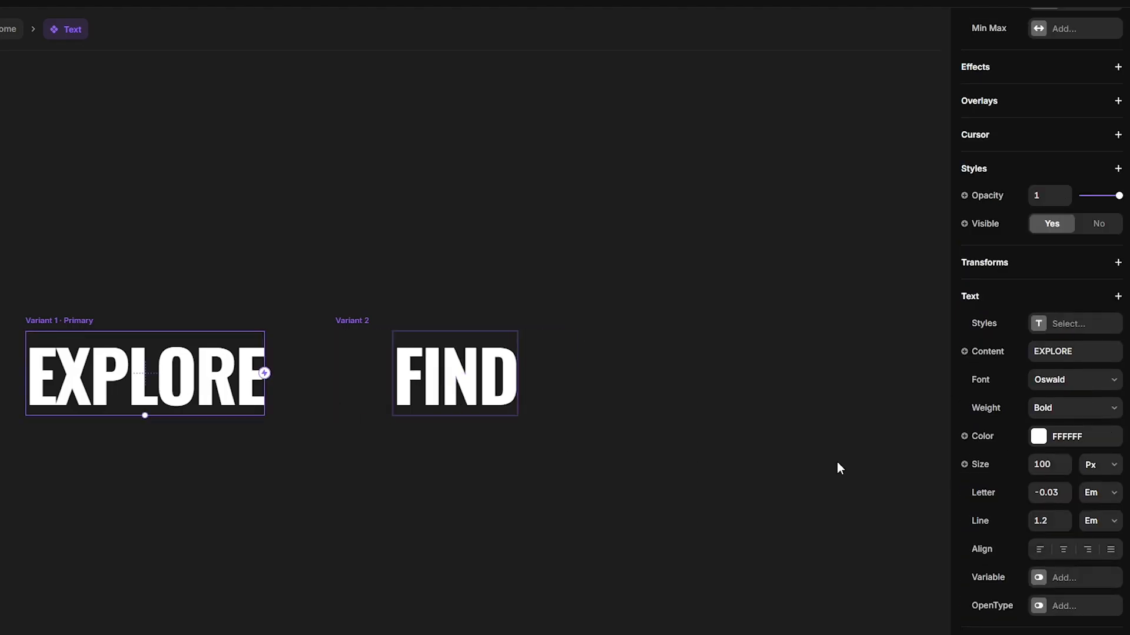
Create separate font size variables for the EXPLORE text in Variant 1 and the FIND text in Variant 2.
left_click(979, 464)
left_click(986, 492)
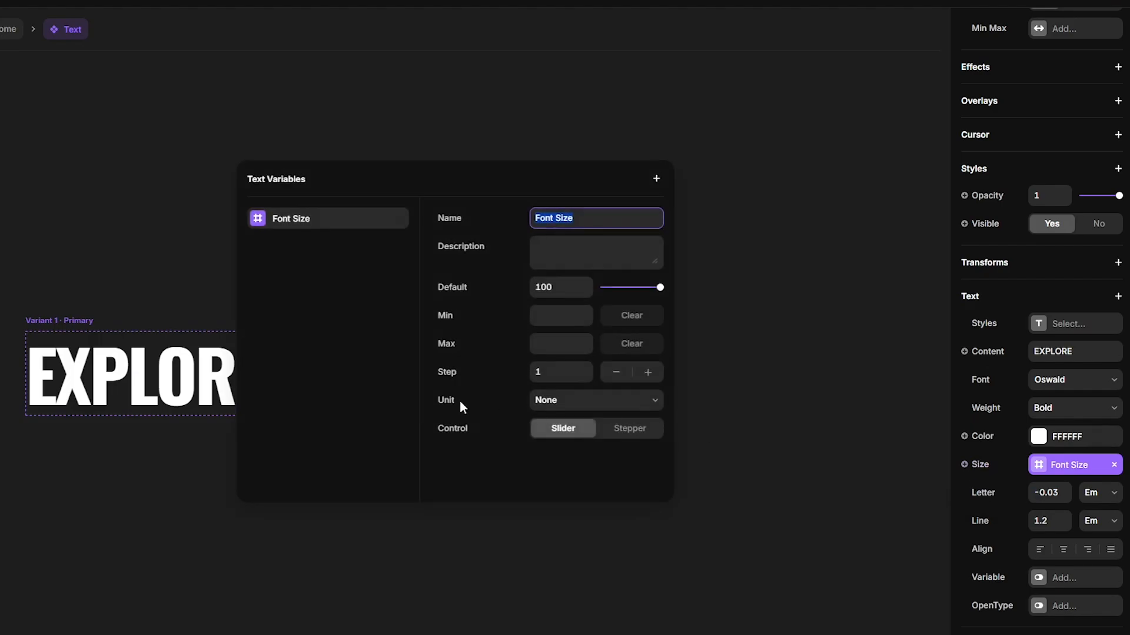
key("Escape")
left_click(447, 414)
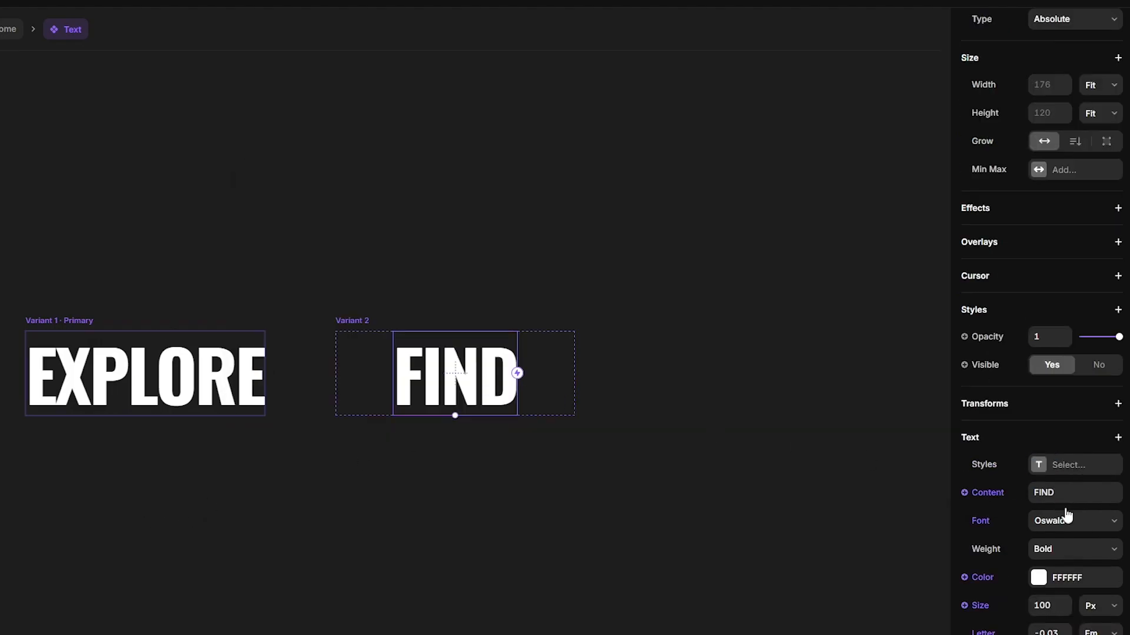
left_click(977, 606)
left_click(989, 550)
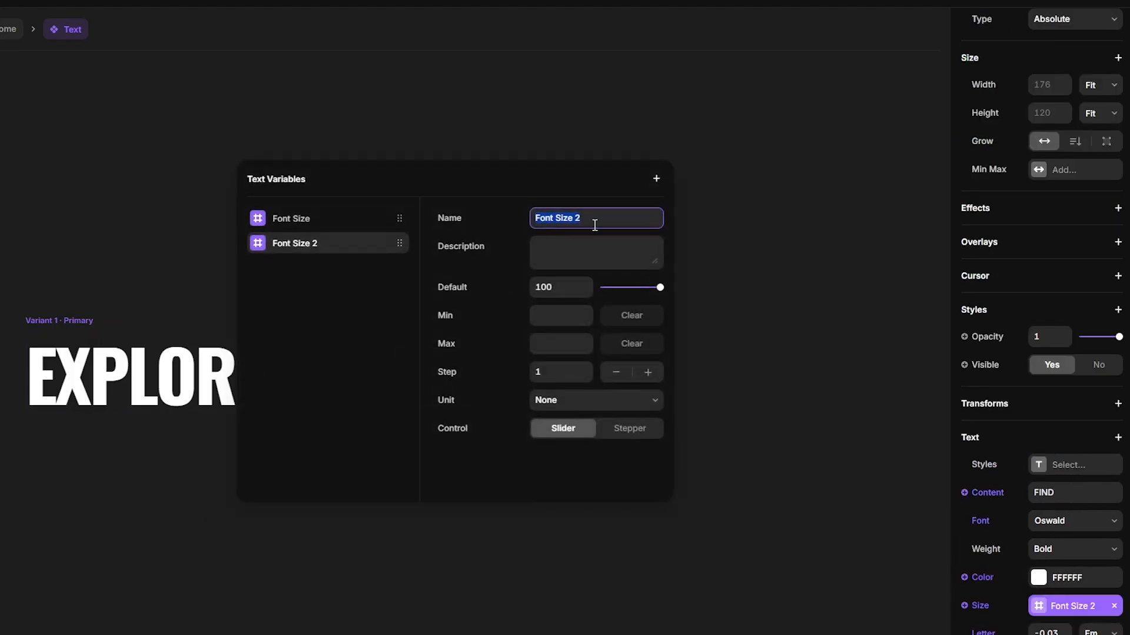
left_click(366, 552)
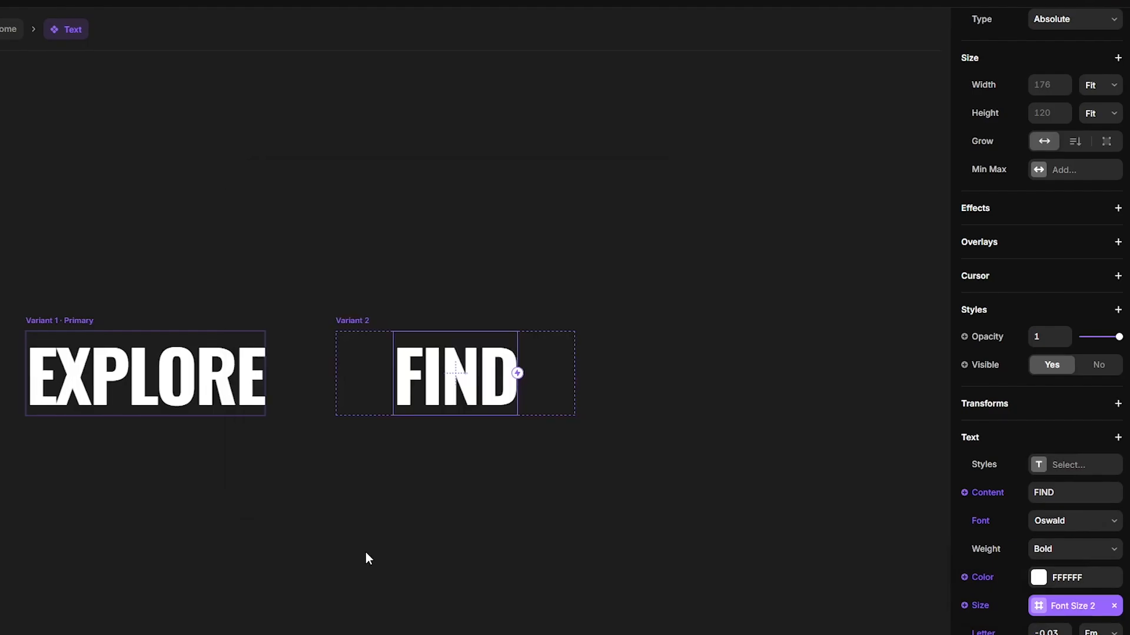
Return to the Home page and add a Scroll Variant effect triggered by Section in View to the Text component.
left_click(181, 77)
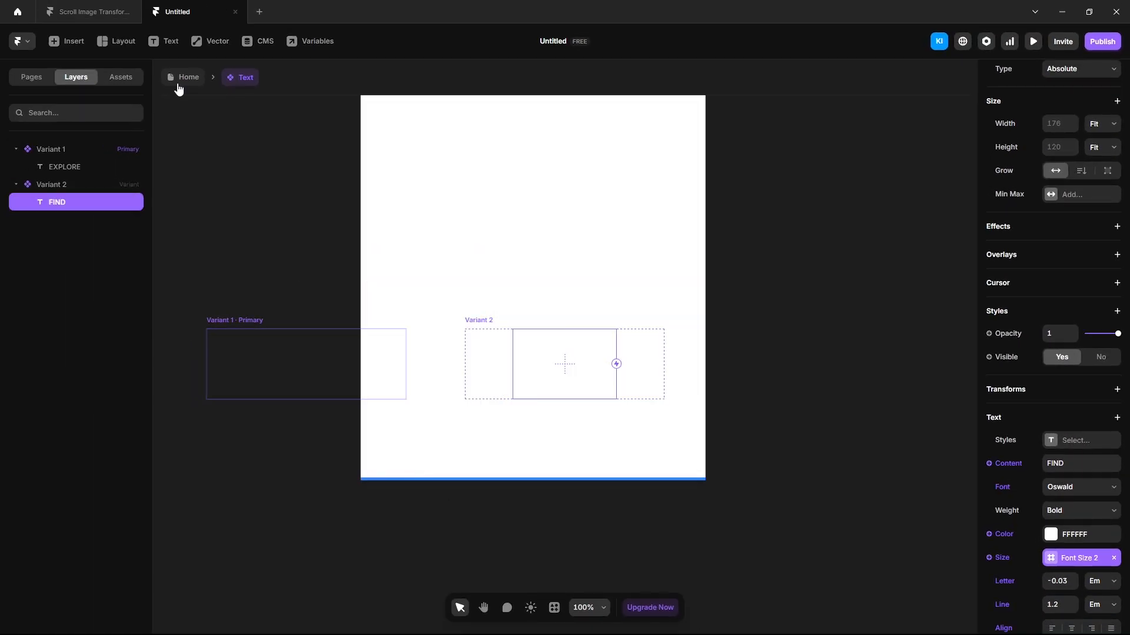
left_click(1018, 363)
mouse_move(1035, 460)
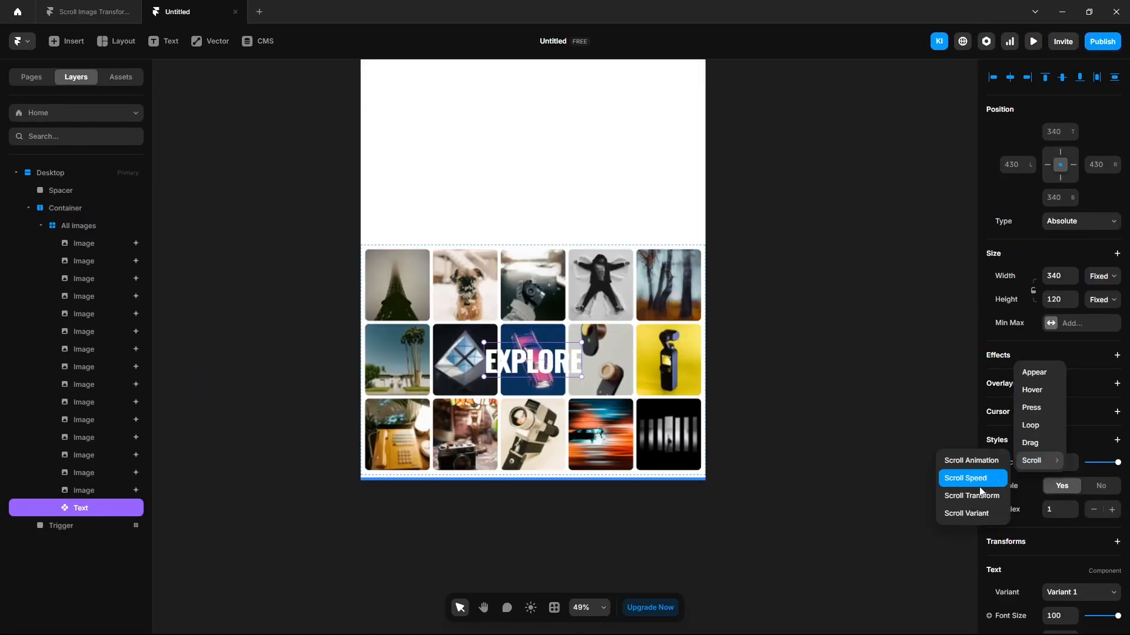
left_click(975, 511)
left_click(919, 410)
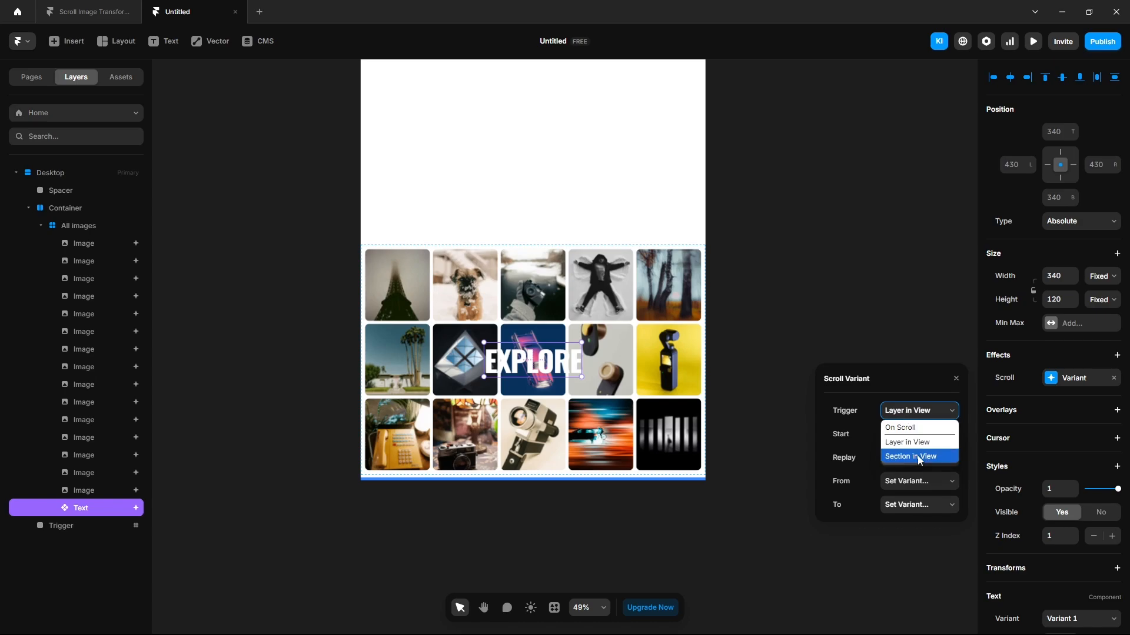
left_click(915, 459)
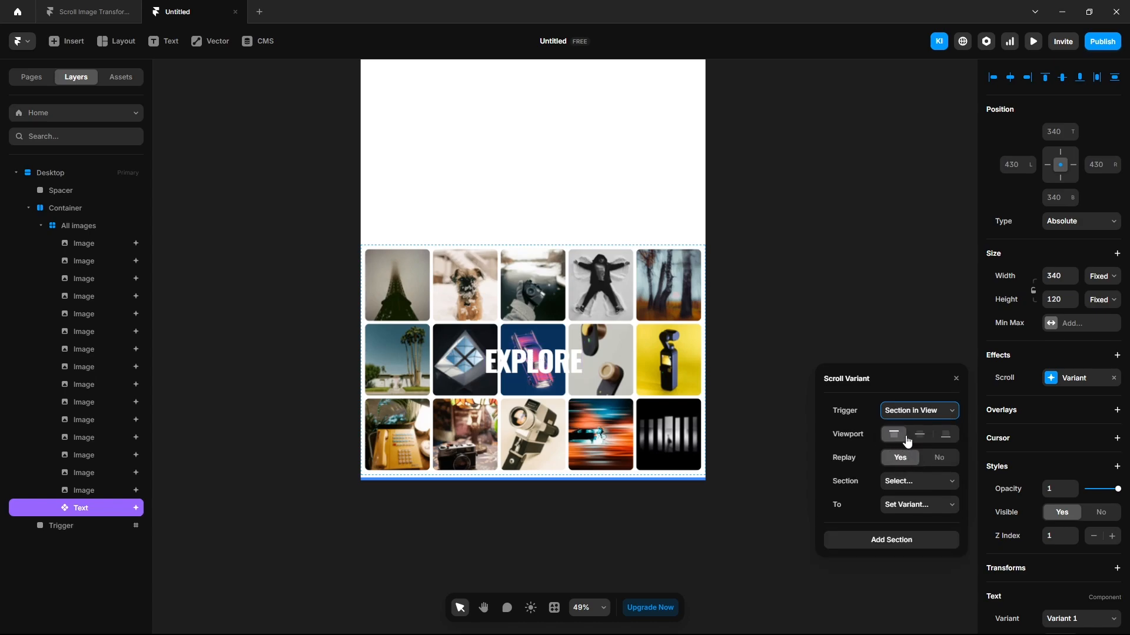
Set the scroll variant effect's viewport to bottom, its section to #trigger and its target to Variant 2.
left_click(944, 440)
left_click(929, 483)
left_click(922, 511)
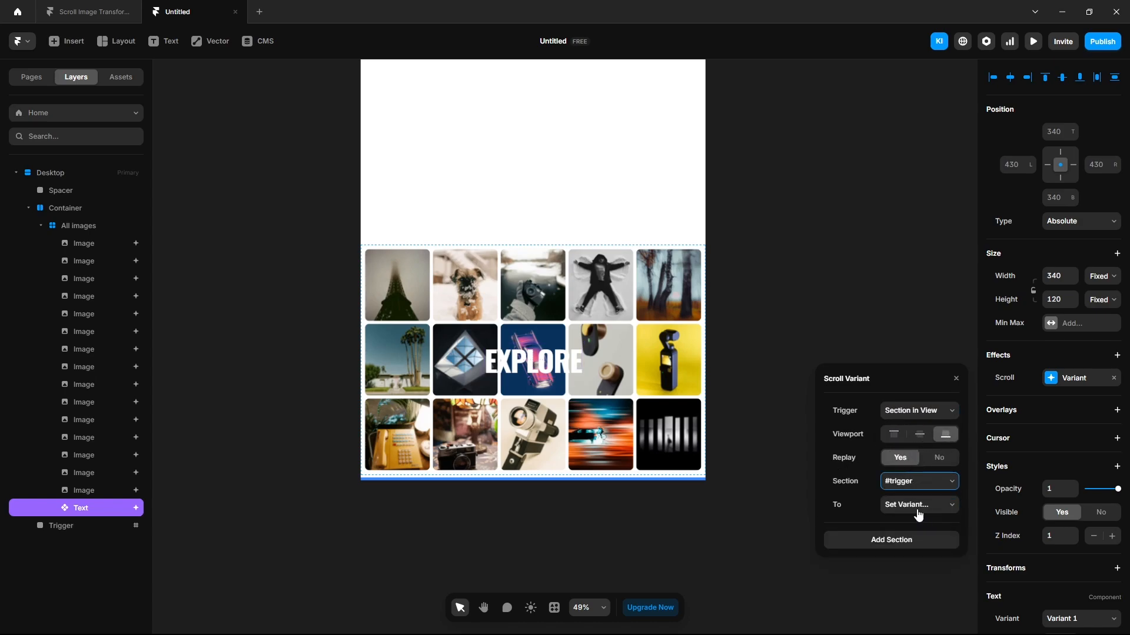
left_click(909, 506)
left_click(902, 550)
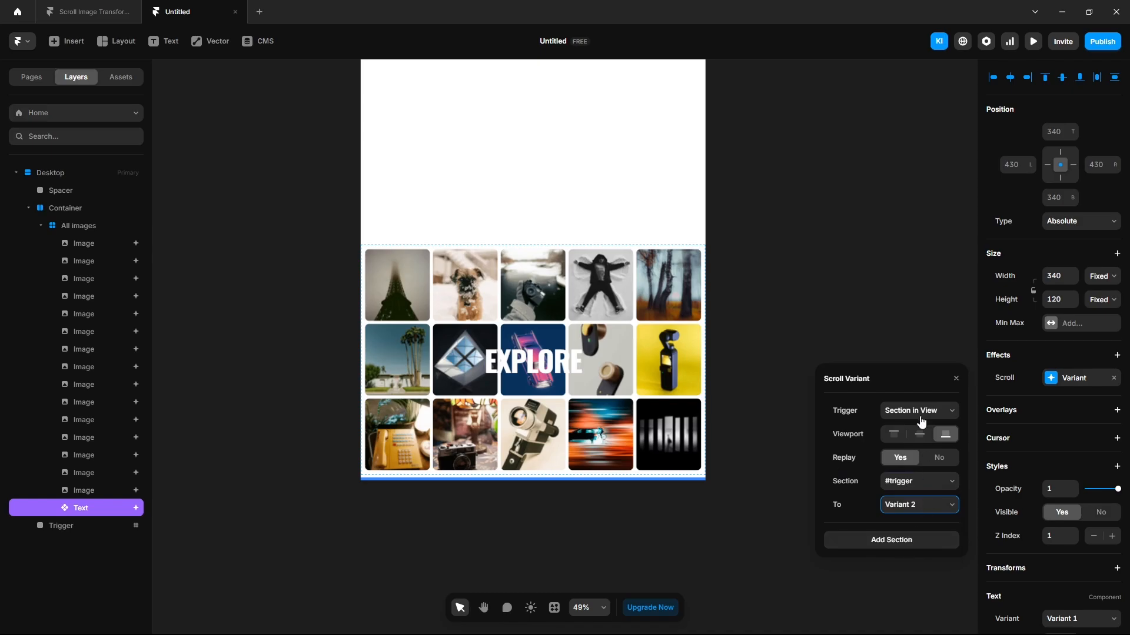
left_click(892, 269)
Preview the desktop page, scroll down to check the text's variant change, and return to the editor.
left_click(1034, 50)
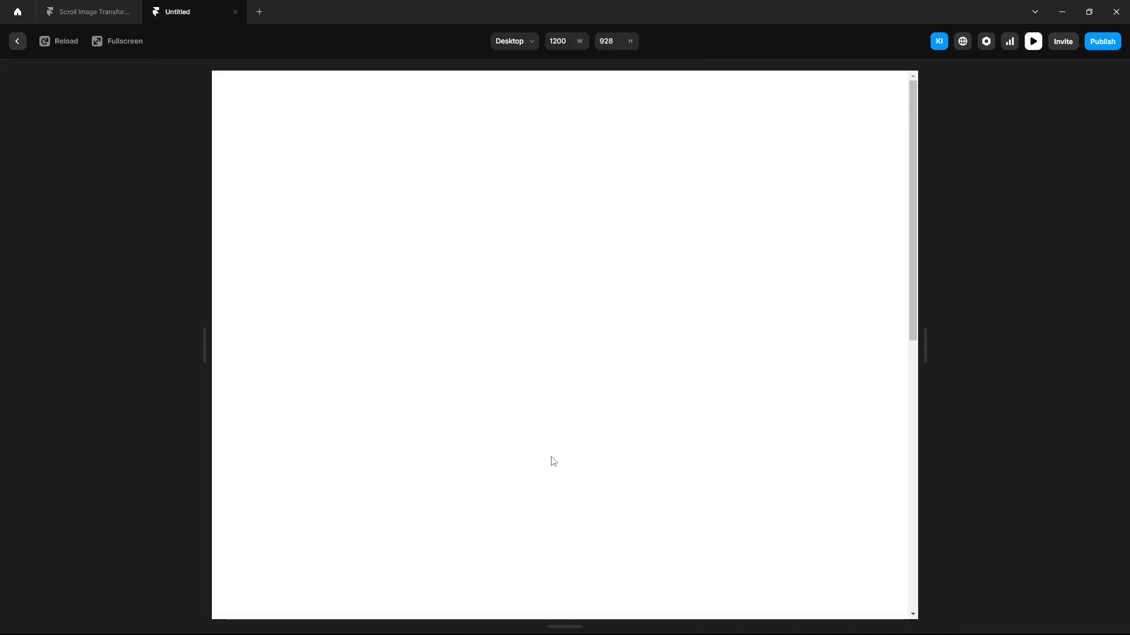
scroll(552, 457, "down", 10)
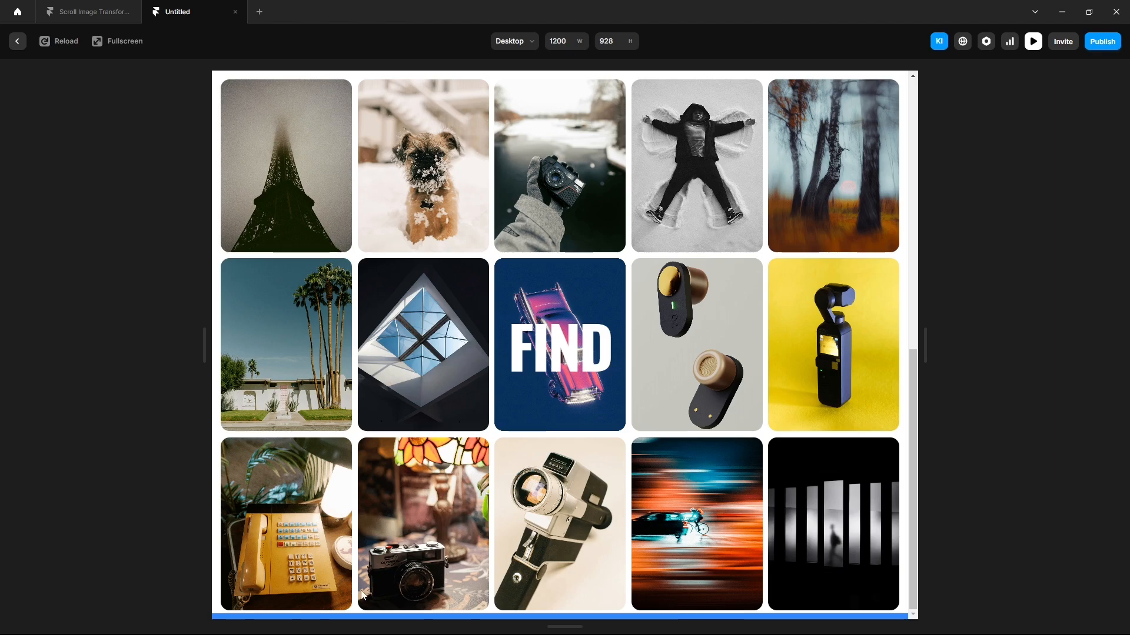
left_click(17, 42)
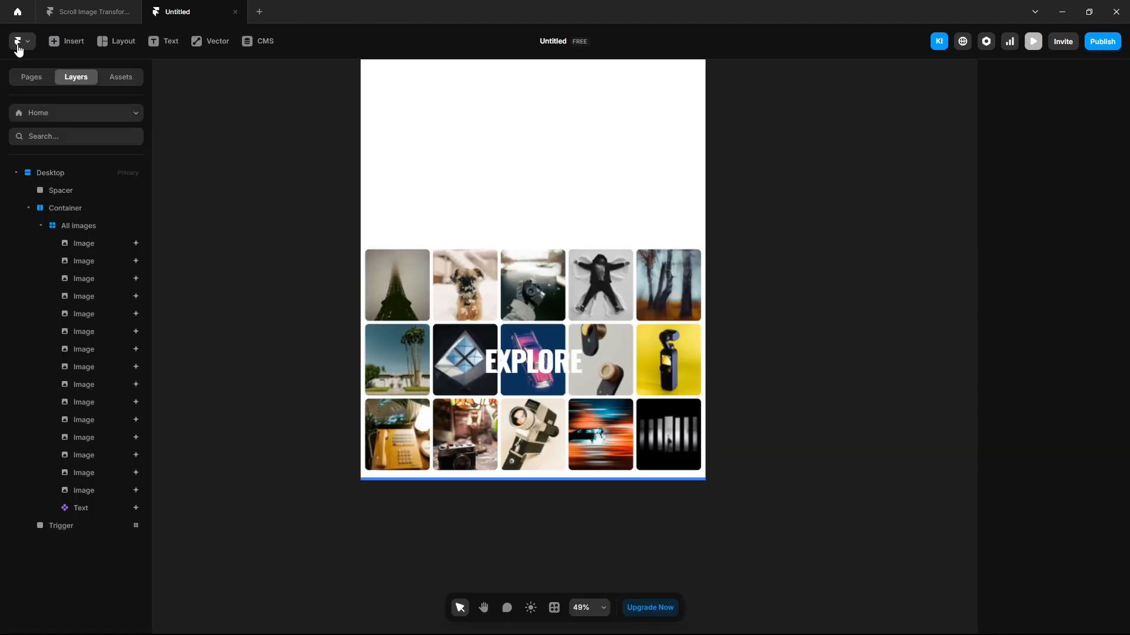
Remove the fill color from the Trigger frame beneath the image grid.
left_click(546, 479)
left_click(1114, 504)
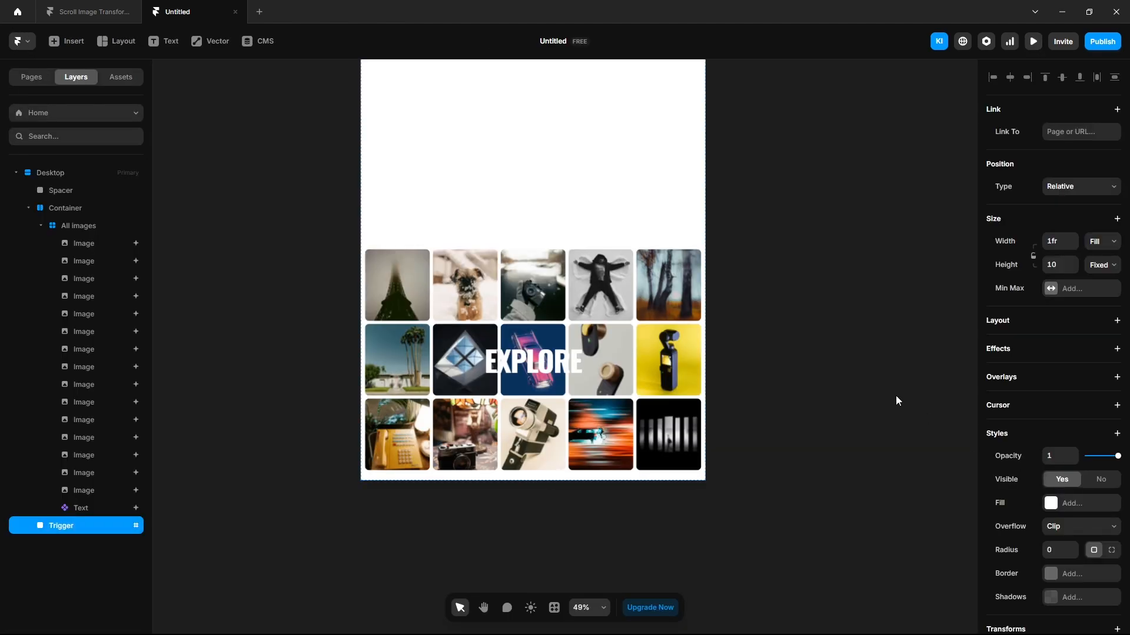
scroll(815, 270, "up", 2)
left_click(814, 270)
Add a Tablet breakpoint to the Desktop frame.
key("space")
left_click_drag(845, 433, 735, 425)
left_click(582, 104)
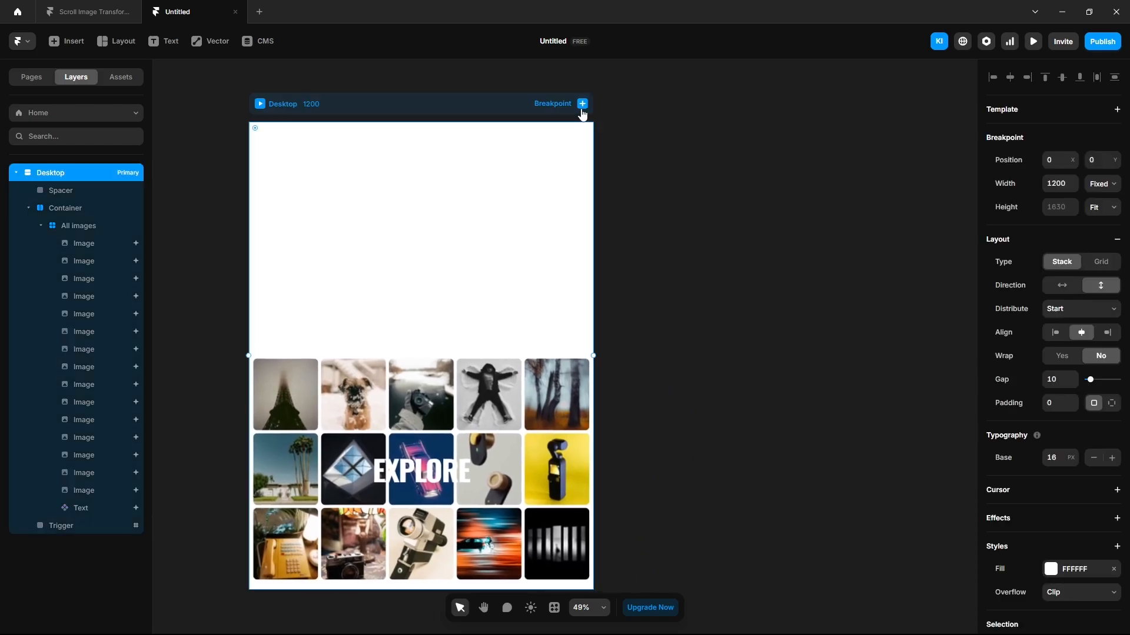
left_click(595, 129)
left_click(746, 331)
Set both Font Size and Font Size 2 to 60 for the Text component in the Tablet breakpoint.
key("space")
left_click_drag(768, 507, 794, 328)
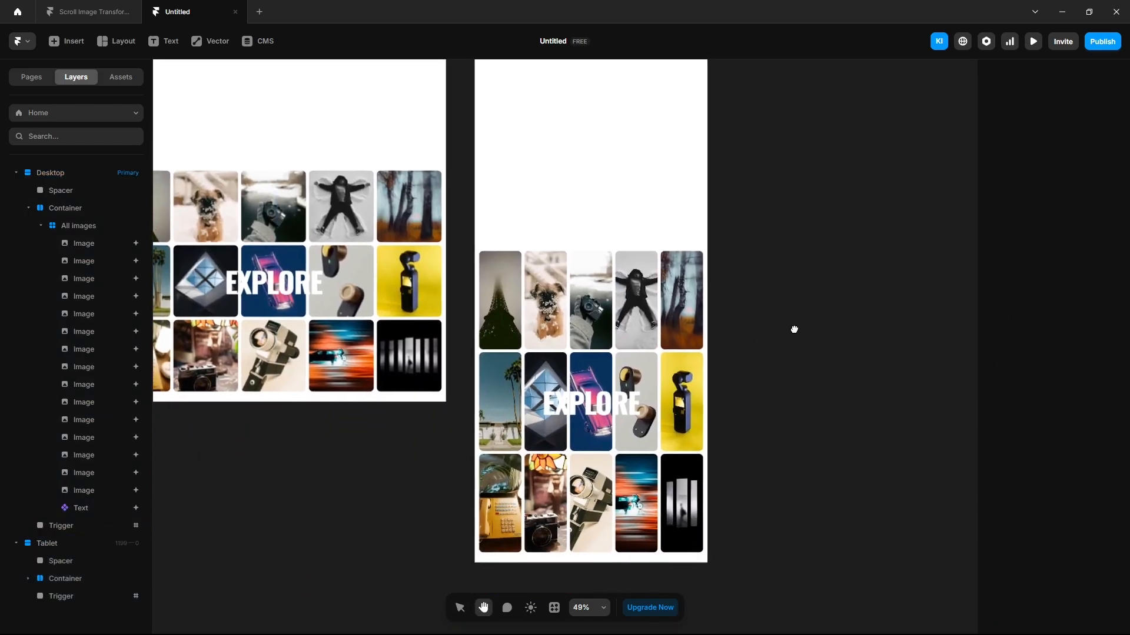
left_click(596, 410, "ctrl")
scroll(1050, 490, "down", 3)
left_click(1054, 478)
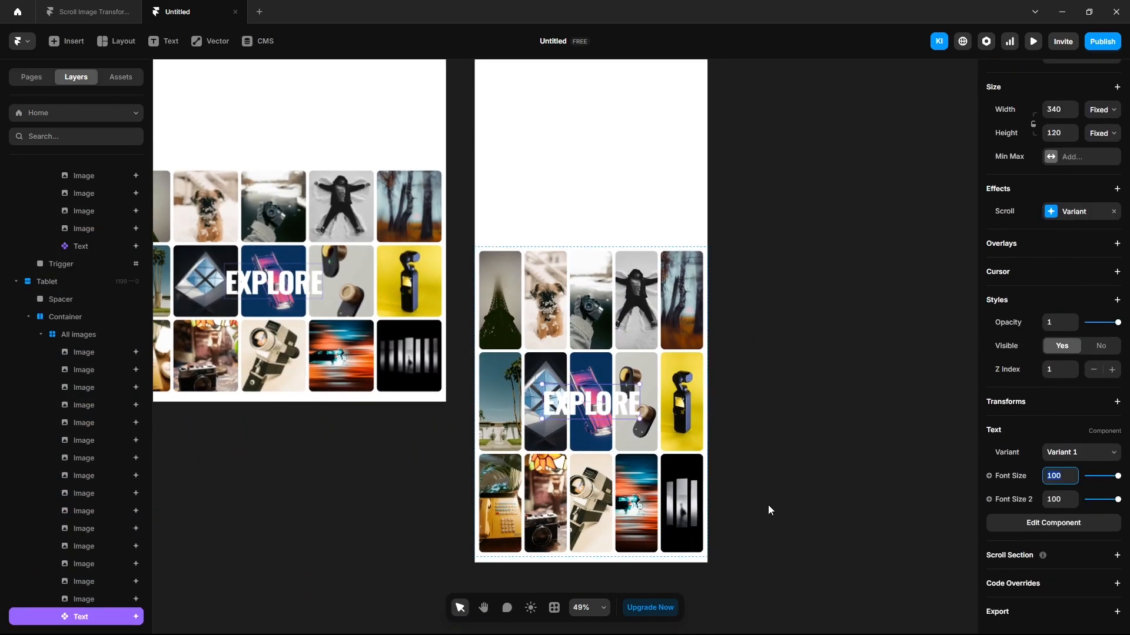
key("Tab")
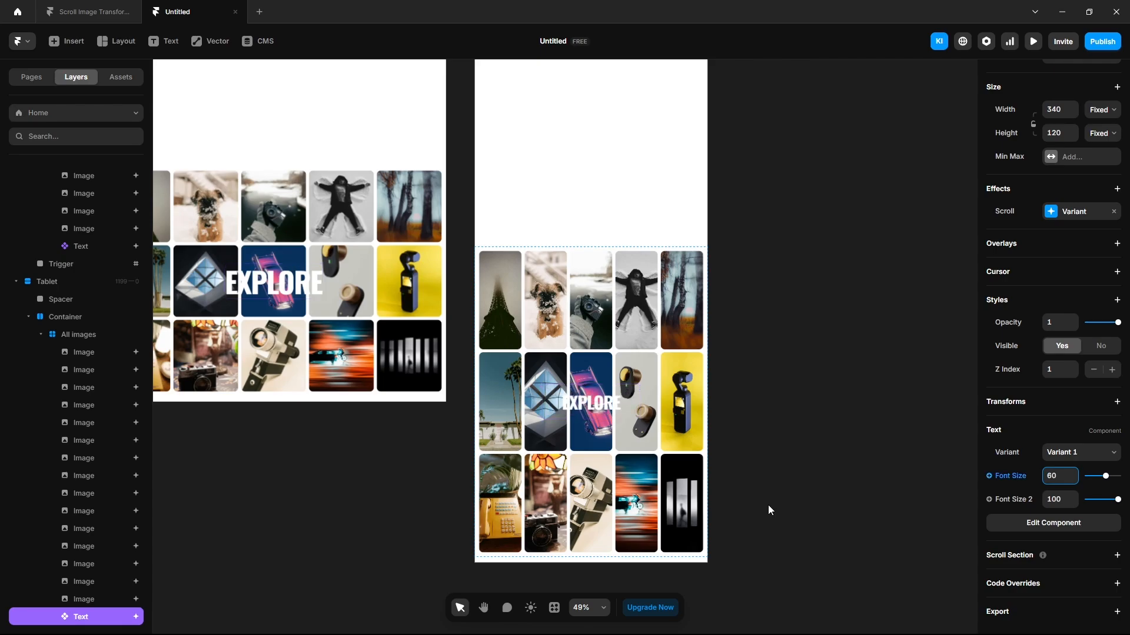
type("60")
scroll(821, 457, "up", 3)
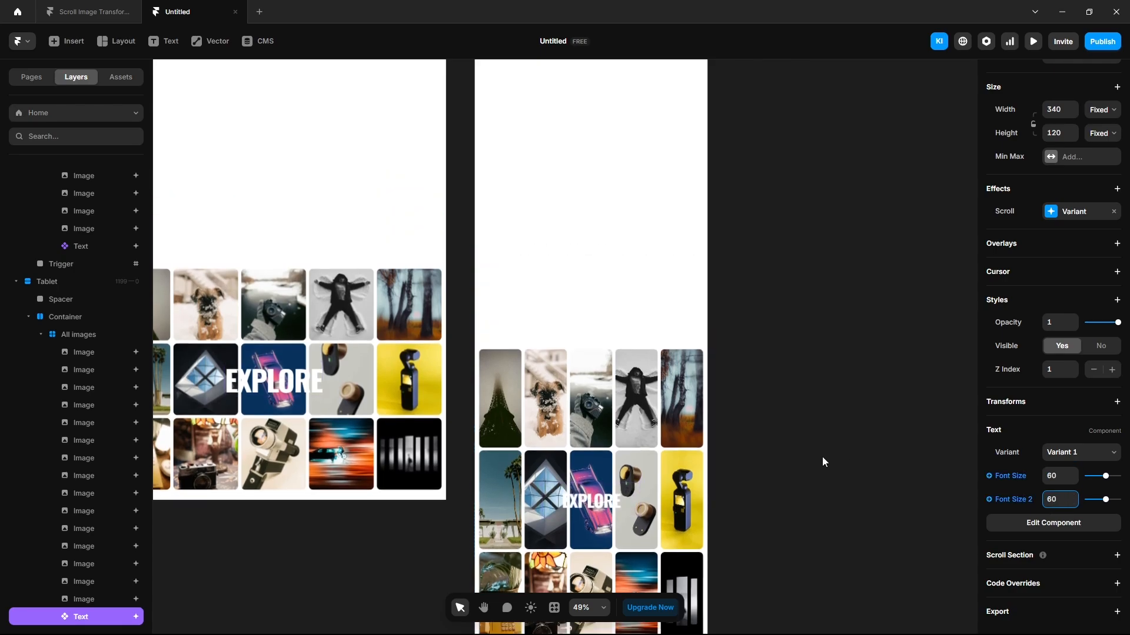
Preview the Tablet breakpoint, scroll through its image grid, and return to the editor.
left_click(486, 98)
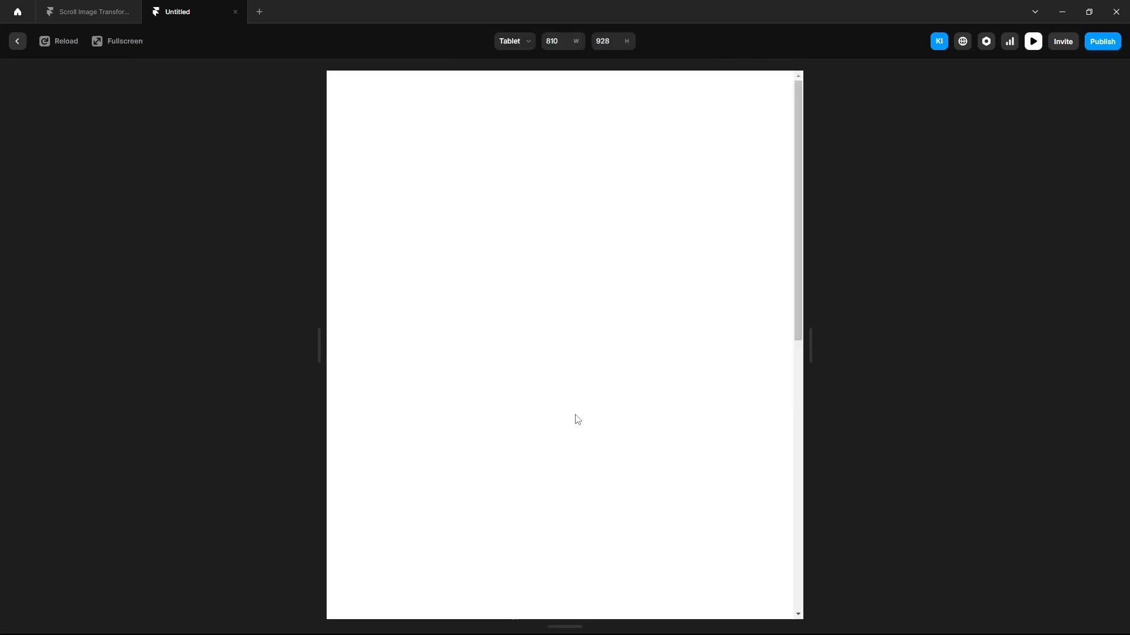
scroll(578, 419, "down", 10)
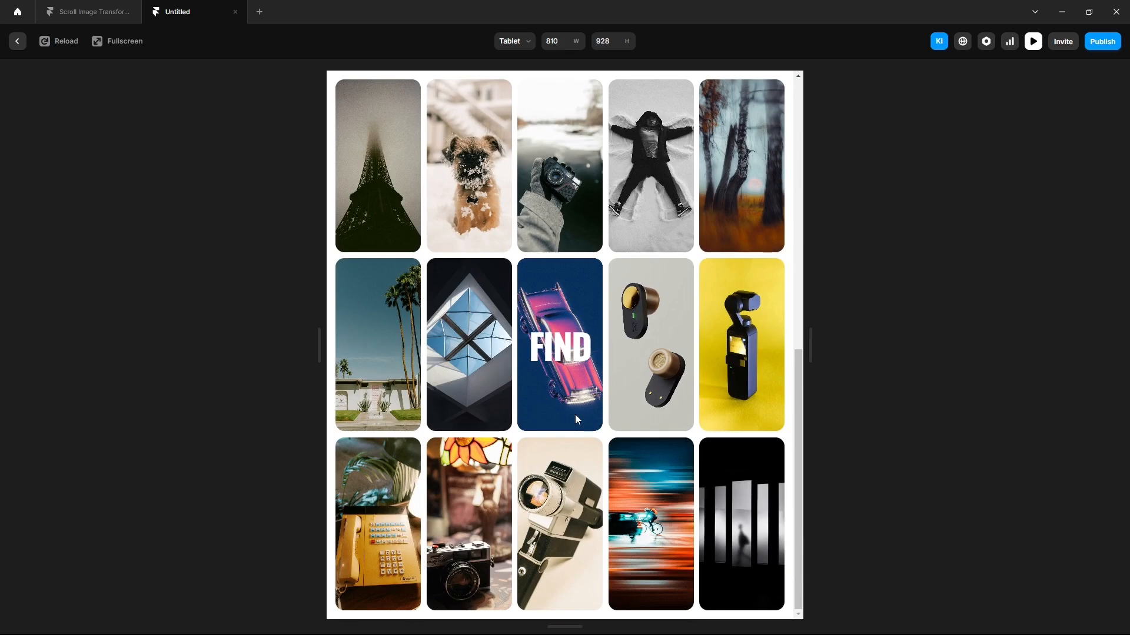
left_click(18, 41)
Add a Phone breakpoint (390) from the Tablet frame.
left_click(697, 93)
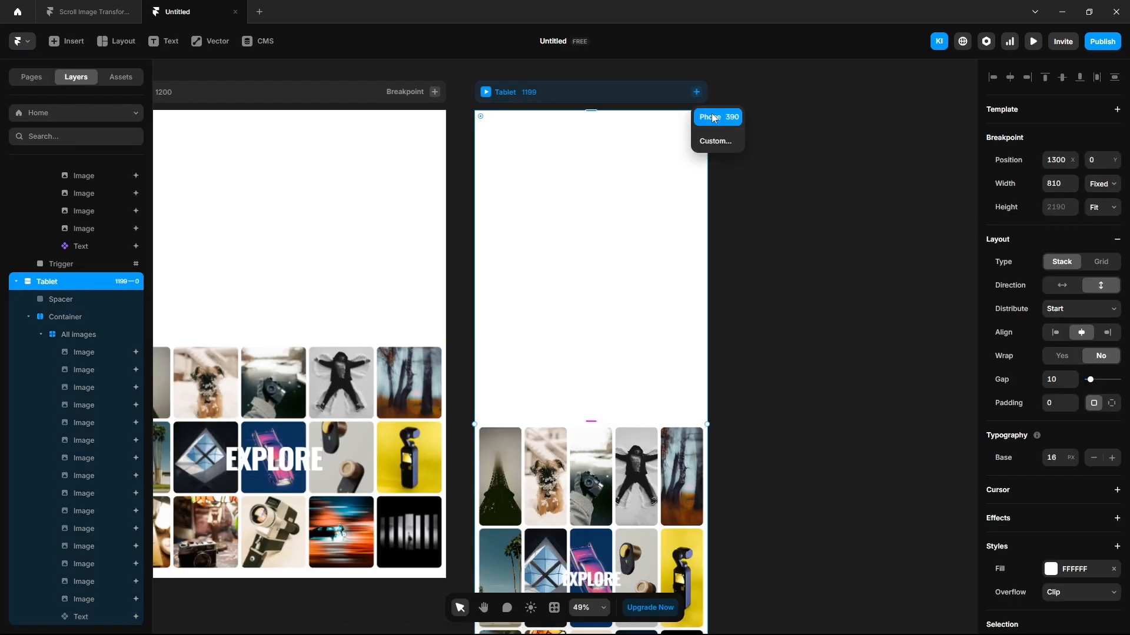
left_click(713, 117)
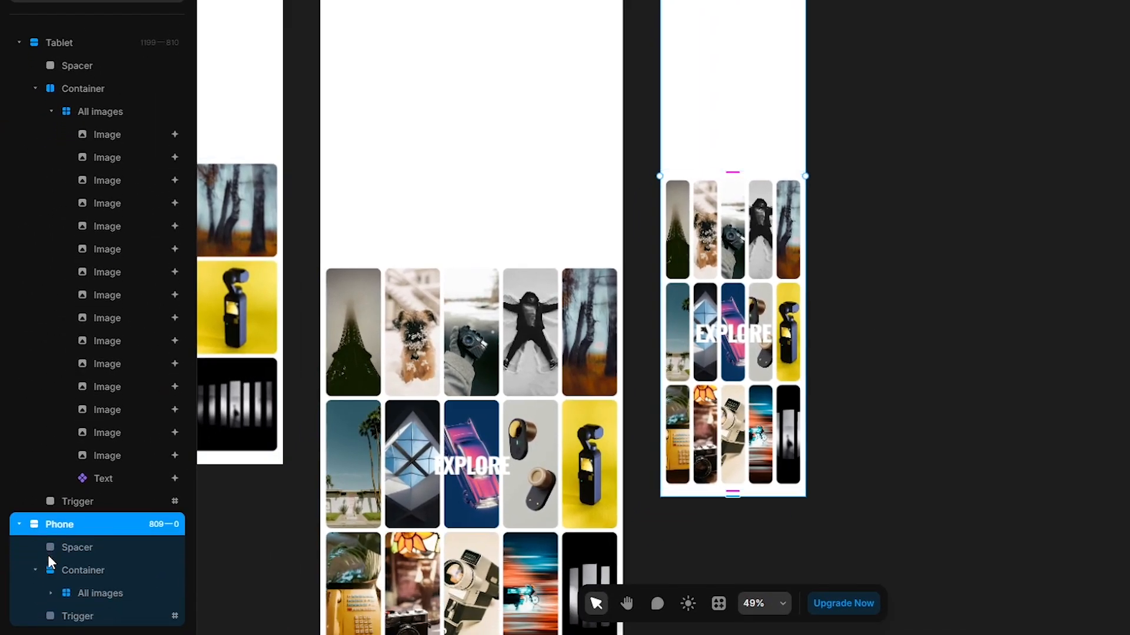
Set the All images grid in the Phone breakpoint to 3 columns.
left_click(90, 593)
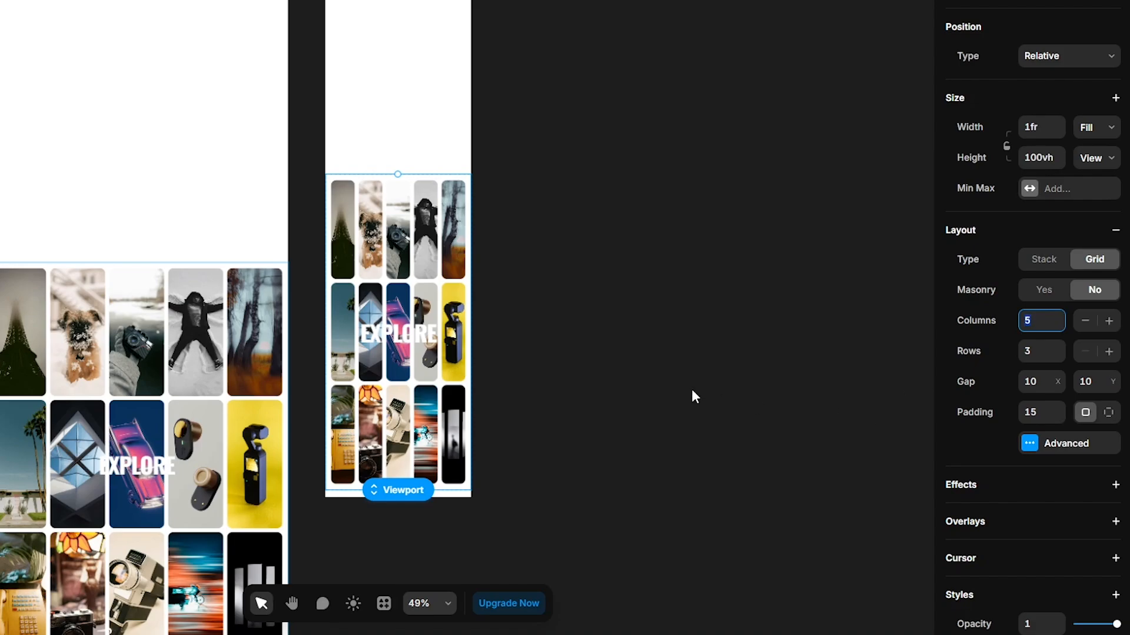
key("Down")
key("Down")
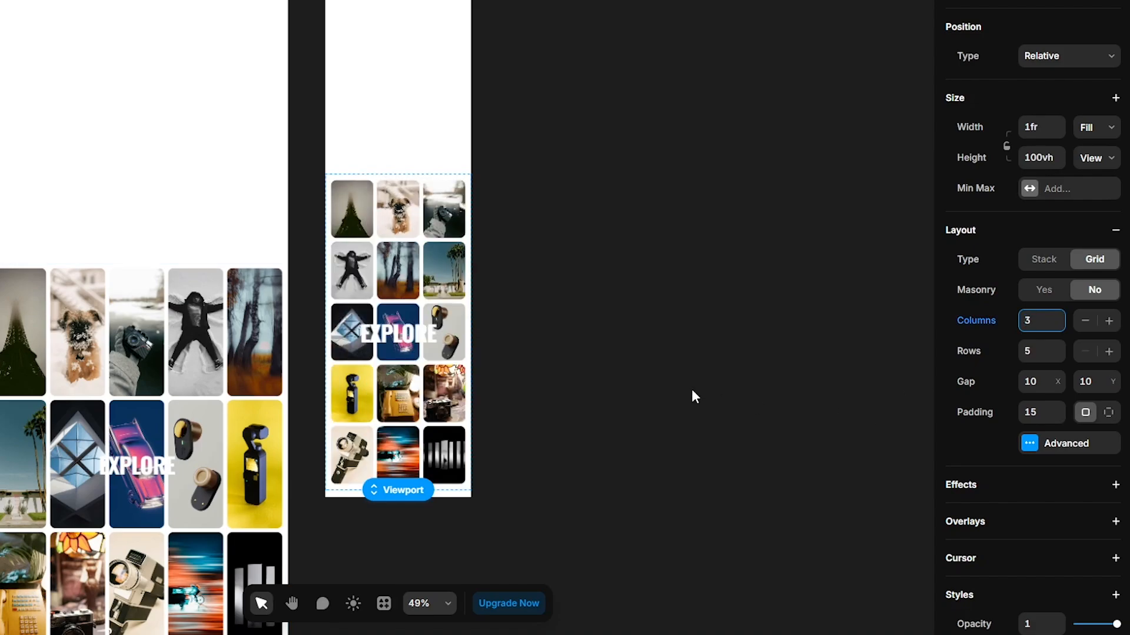
left_click(692, 395)
Set both Font Size and Font Size 2 to 40 for the EXPLORE Text component in the Phone breakpoint.
scroll(387, 336, "up", 5)
left_click(387, 337)
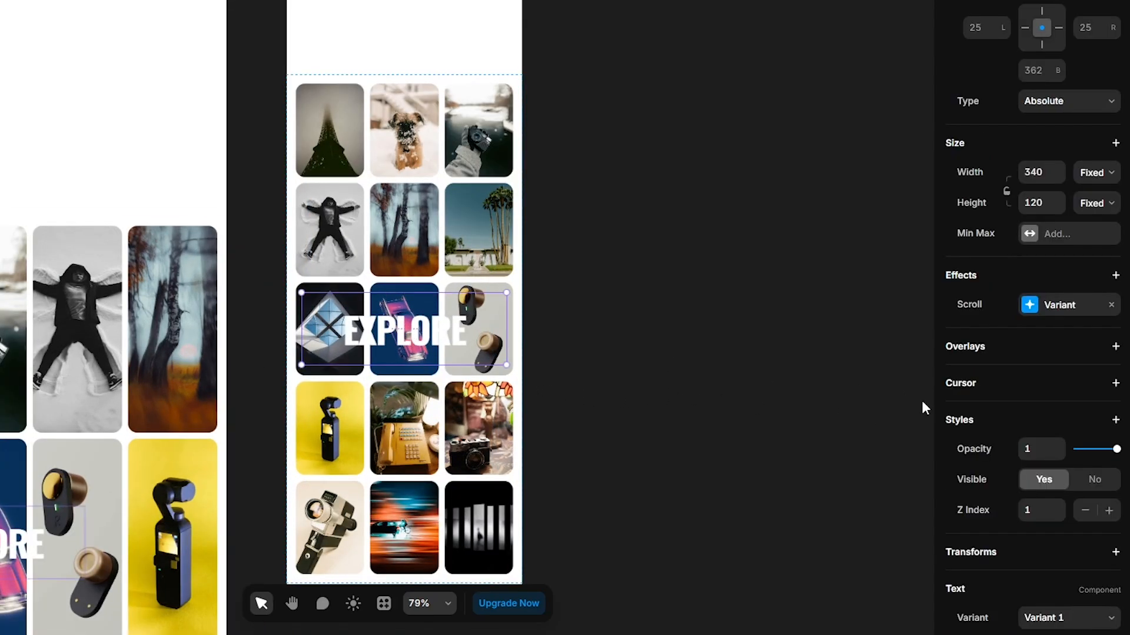
scroll(1033, 487, "down", 4)
left_click(1030, 432)
type("40")
left_click(1031, 456)
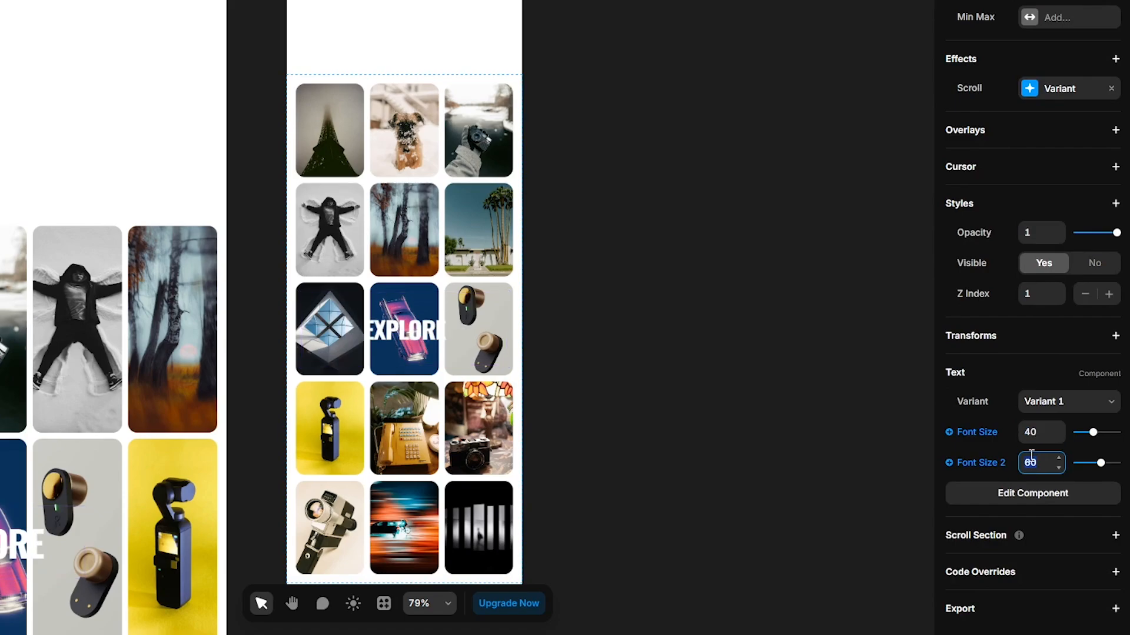
type("40")
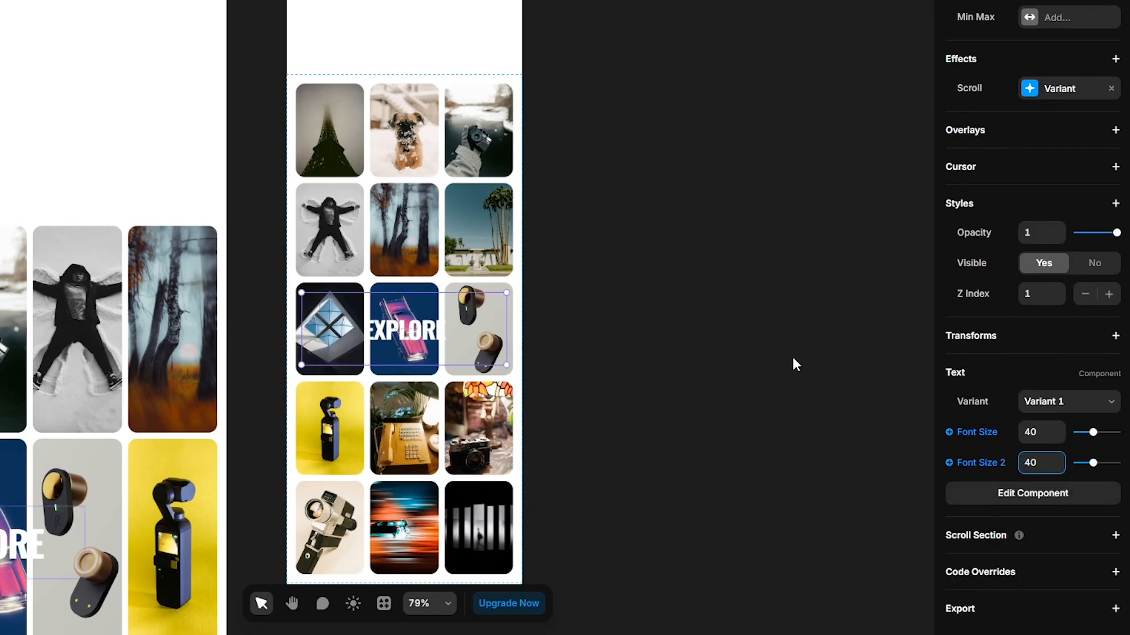
Preview the Phone breakpoint and scroll down through its image grid.
scroll(696, 331, "up", 5)
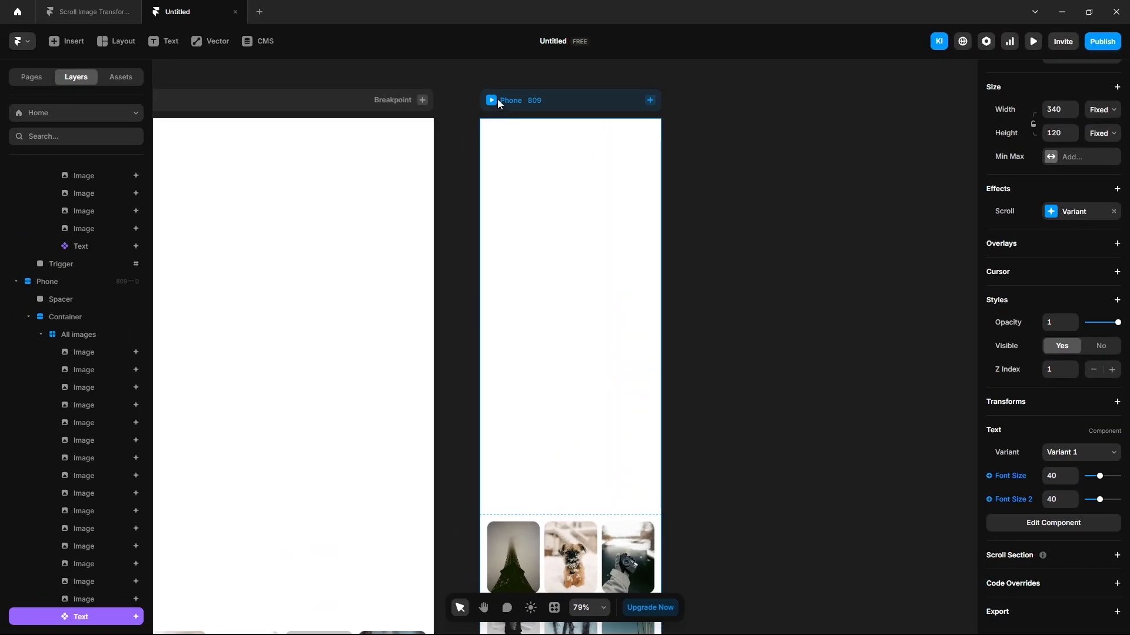
left_click(496, 99)
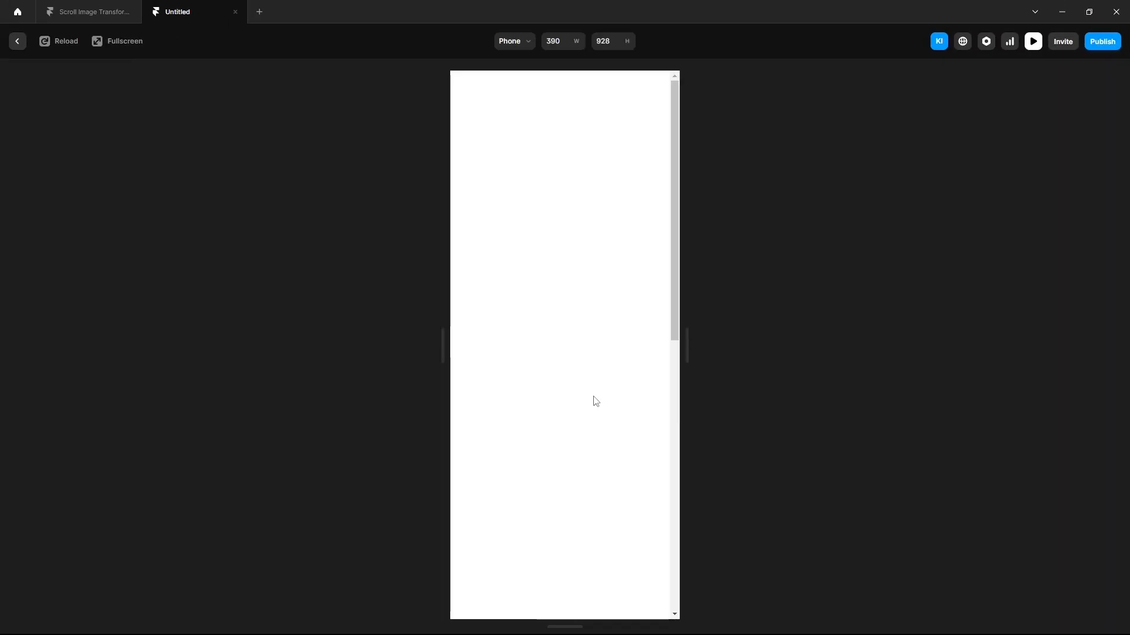
scroll(596, 402, "down", 10)
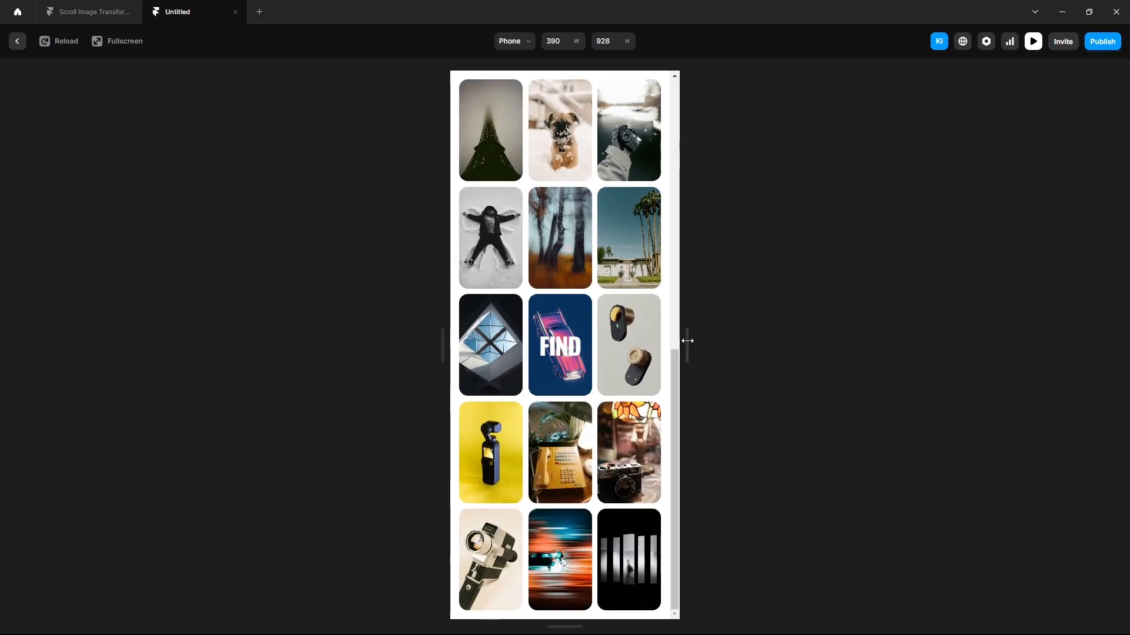
Widen the preview to a Tablet width of about 1096 and scroll through the page's animation in both directions.
left_click_drag(687, 341, 895, 347)
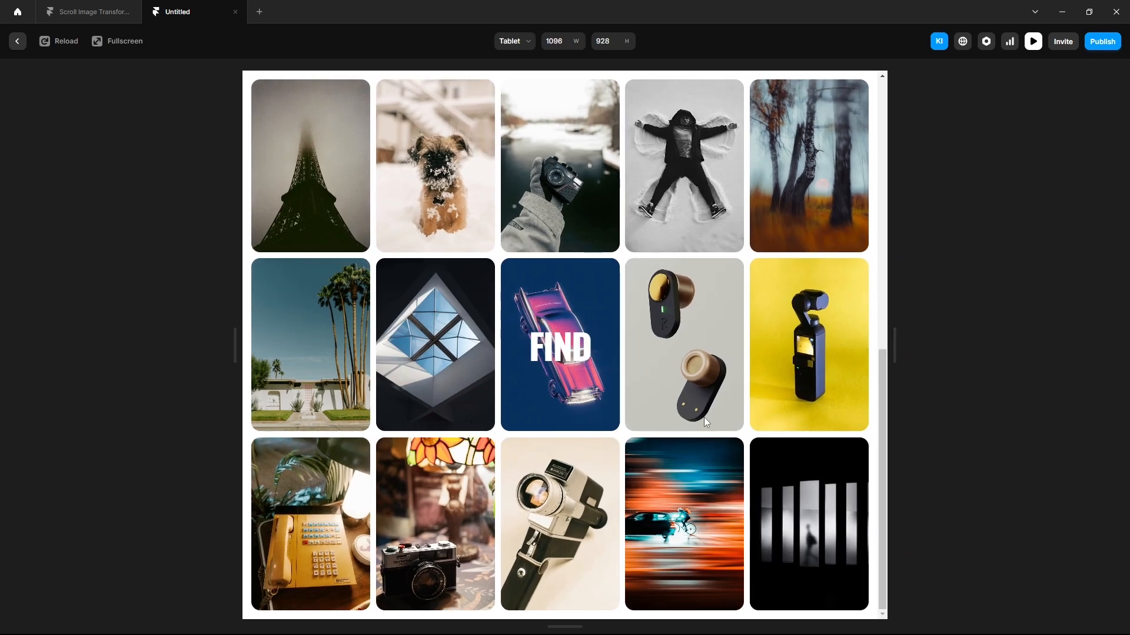
scroll(704, 418, "up", 10)
scroll(704, 421, "down", 10)
Switch the preview back to the Phone breakpoint and scroll the page up and down to check the animation.
left_click(513, 41)
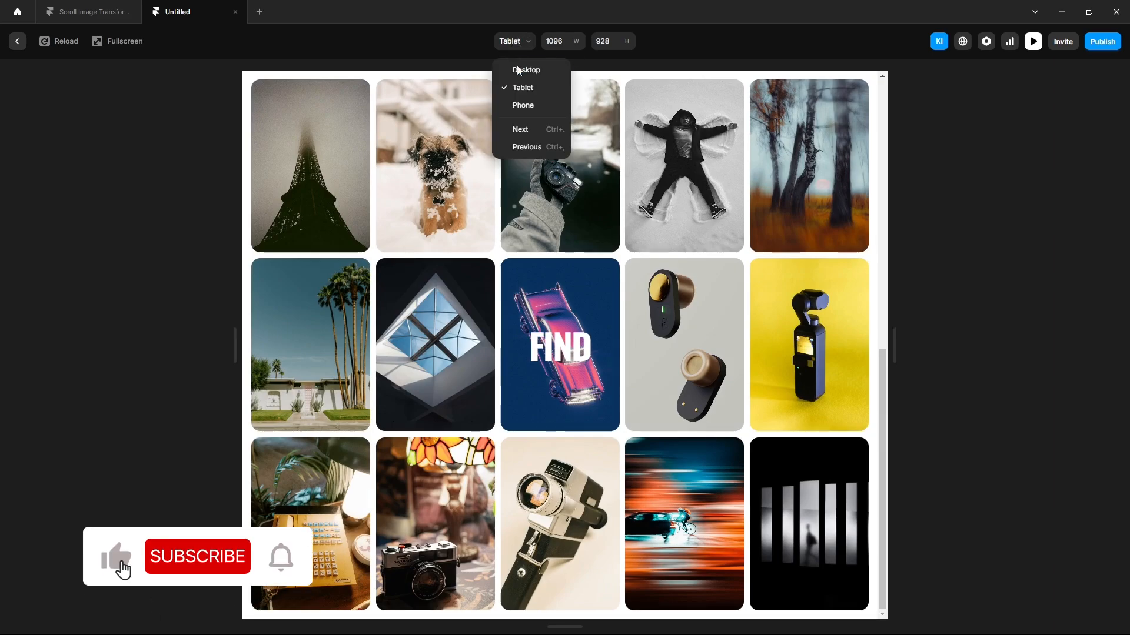
left_click(518, 104)
scroll(596, 323, "up", 5)
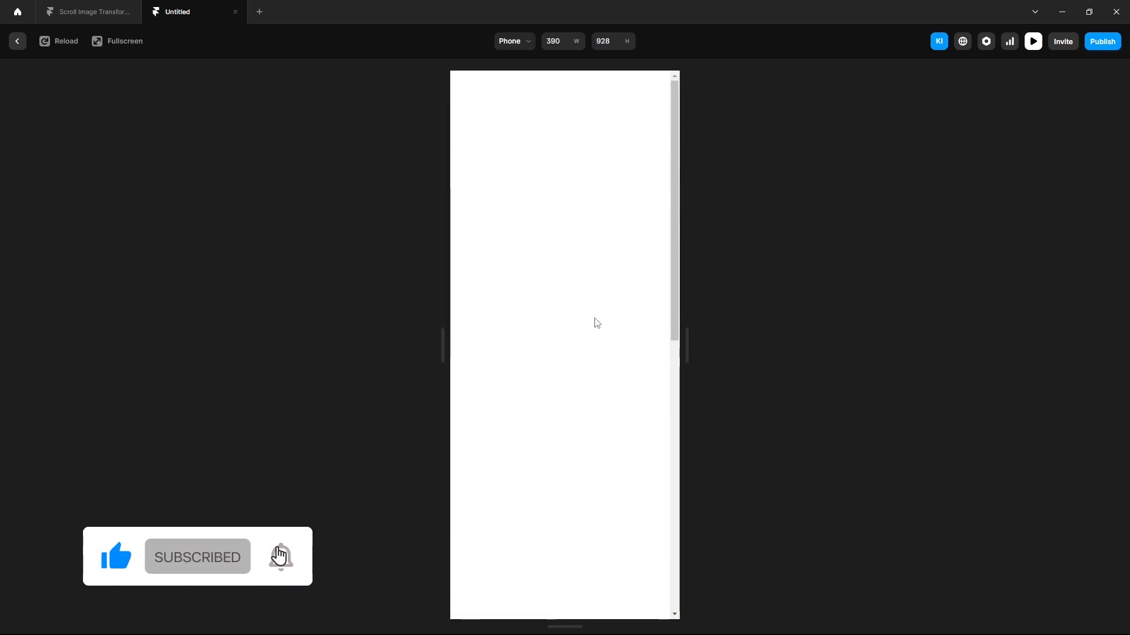
scroll(595, 322, "down", 5)
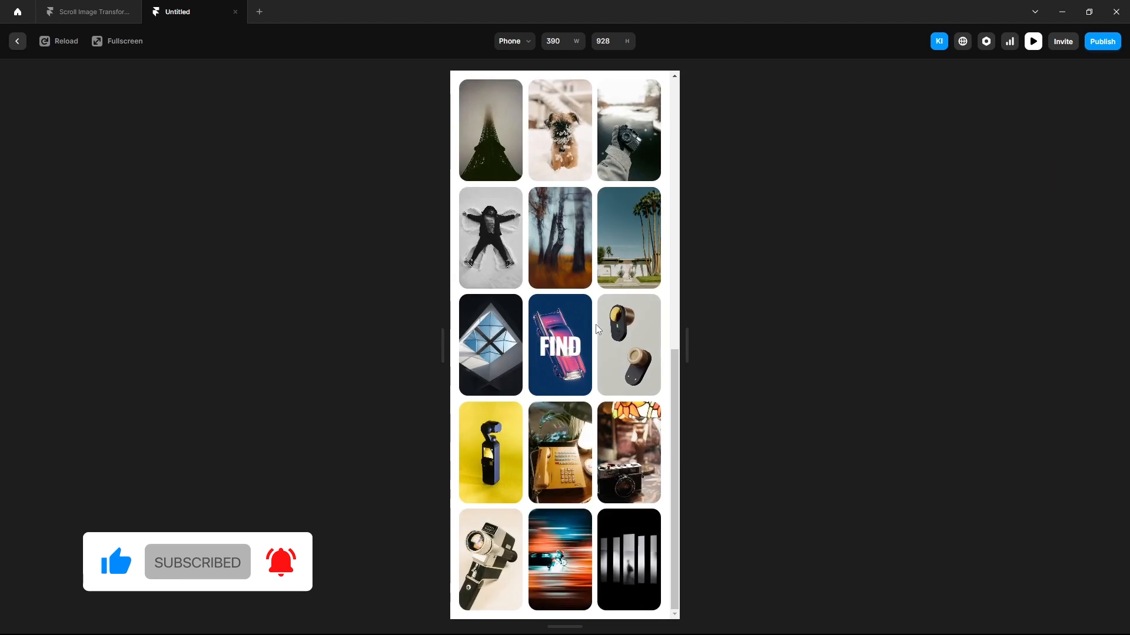